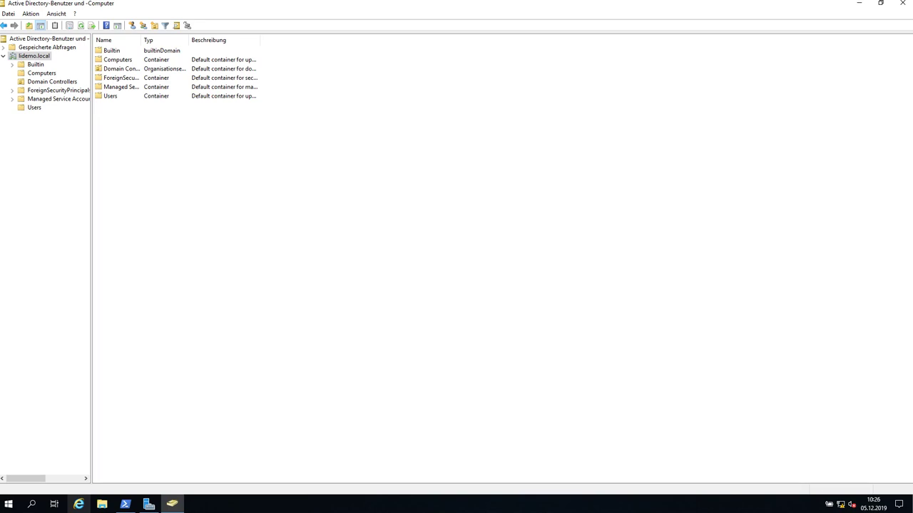
Browse Domain Controllers, then list the Users container's built-in groups and the Administrator, Gast and liadmin accounts.
{"action": "left_click", "coordinate": [220, 320]}
{"action": "left_click", "coordinate": [230, 198]}
{"action": "left_click", "coordinate": [33, 64]}
{"action": "left_click", "coordinate": [51, 59]}
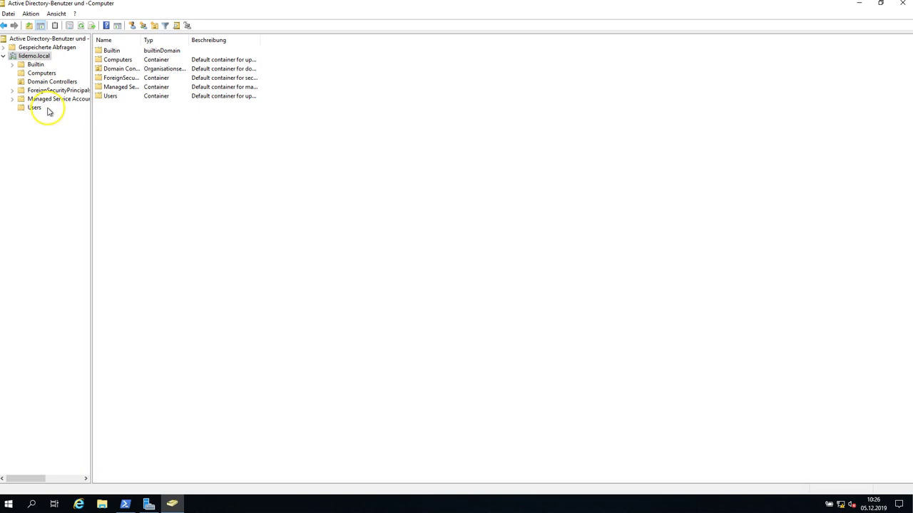
{"action": "left_click", "coordinate": [49, 81]}
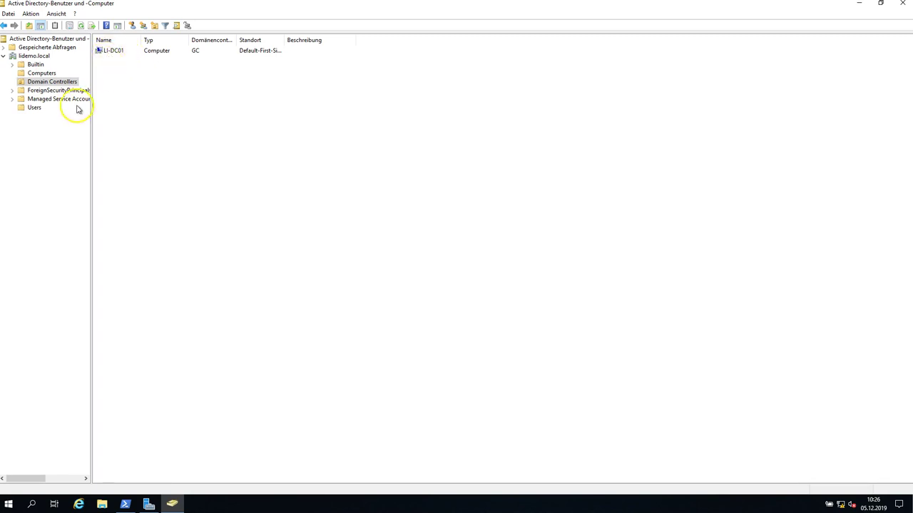
{"action": "left_click", "coordinate": [36, 108]}
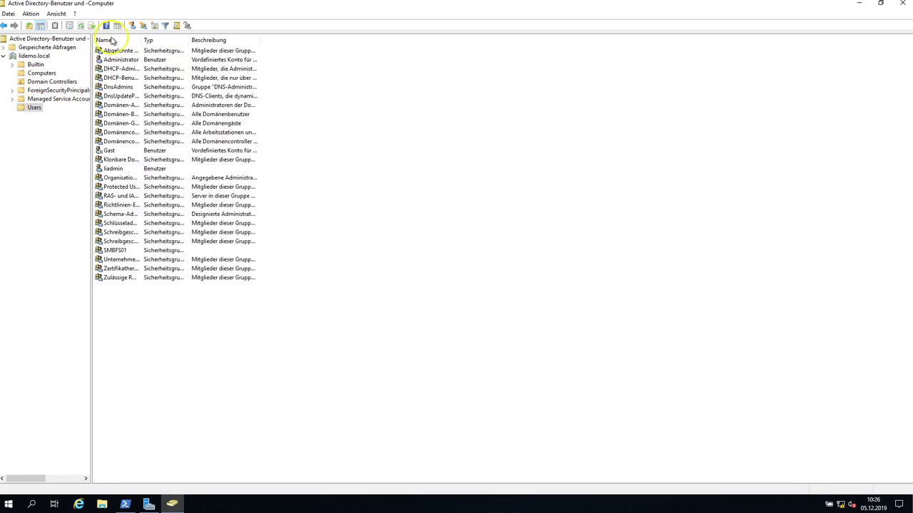
Auto-fit the Name column, select the liadmin and Administrator accounts, then return to the lidemo.local root.
{"action": "double_click", "coordinate": [140, 40]}
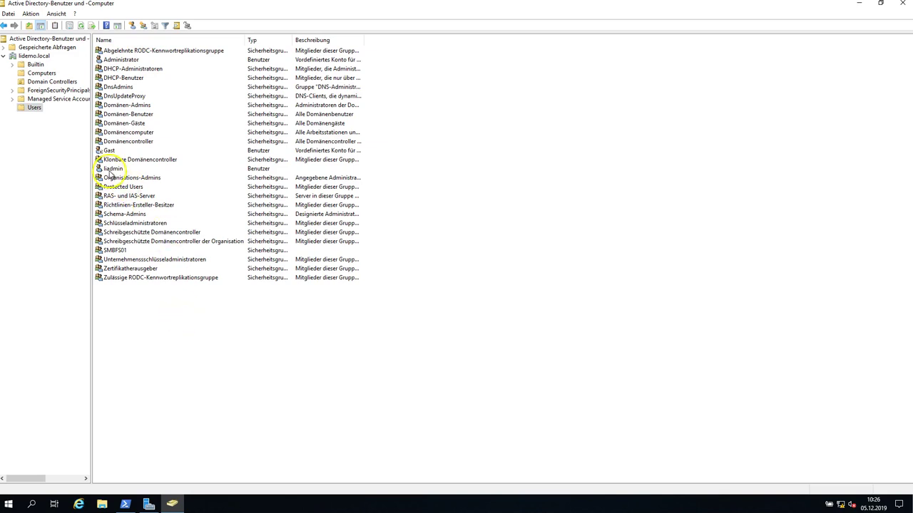
{"action": "left_click", "coordinate": [114, 169]}
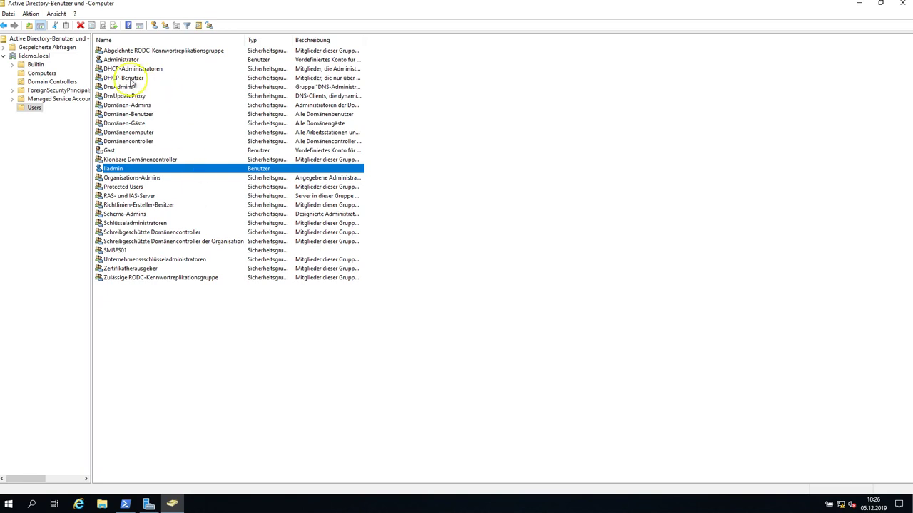
{"action": "left_click", "coordinate": [121, 60]}
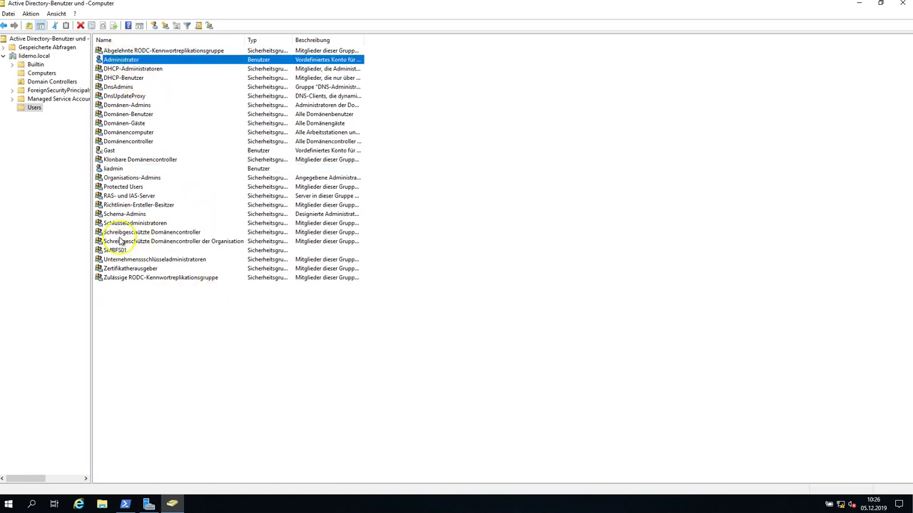
{"action": "left_click", "coordinate": [113, 169]}
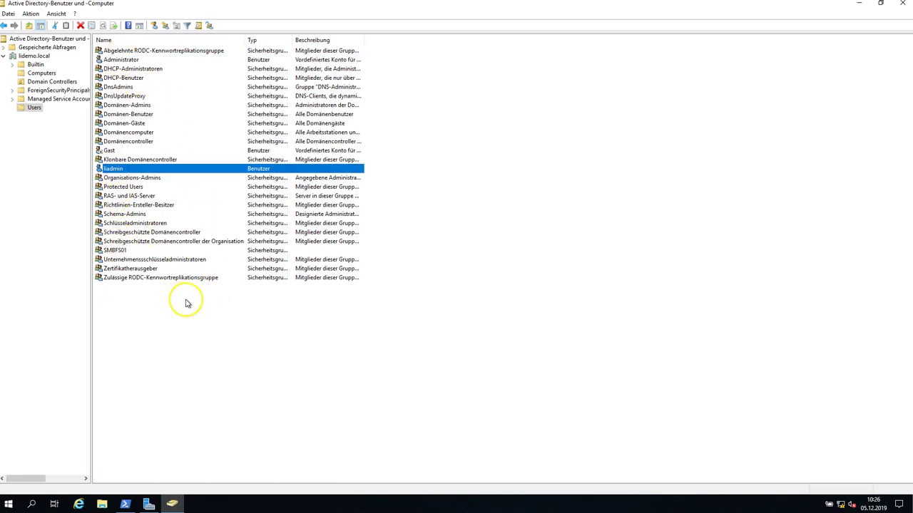
{"action": "left_click", "coordinate": [191, 318]}
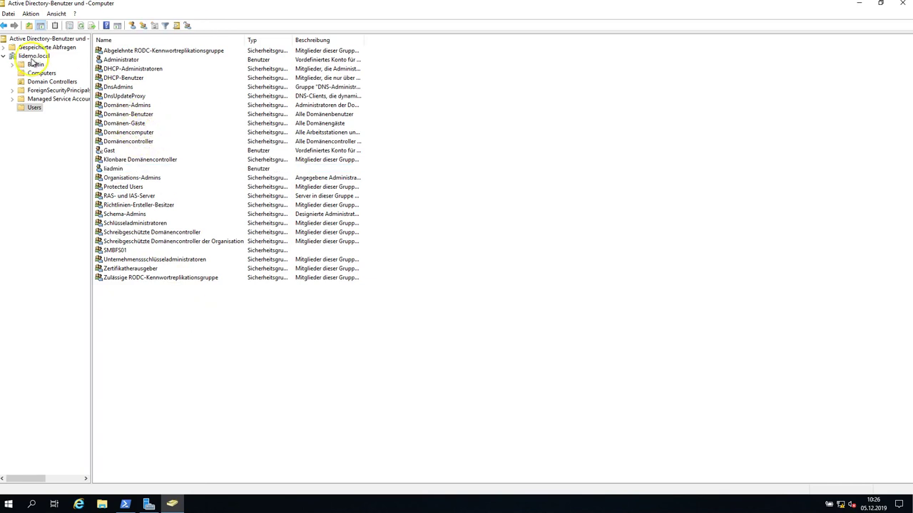
{"action": "left_click", "coordinate": [34, 56]}
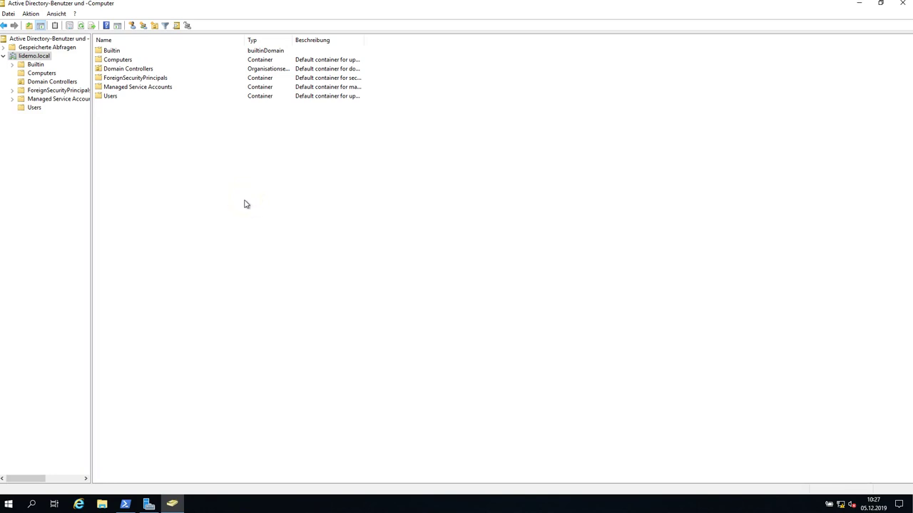
Bring the administrator PowerShell console forward and focus it at the C:\Windows\system32 prompt.
{"action": "left_click", "coordinate": [125, 504]}
{"action": "left_click", "coordinate": [237, 277]}
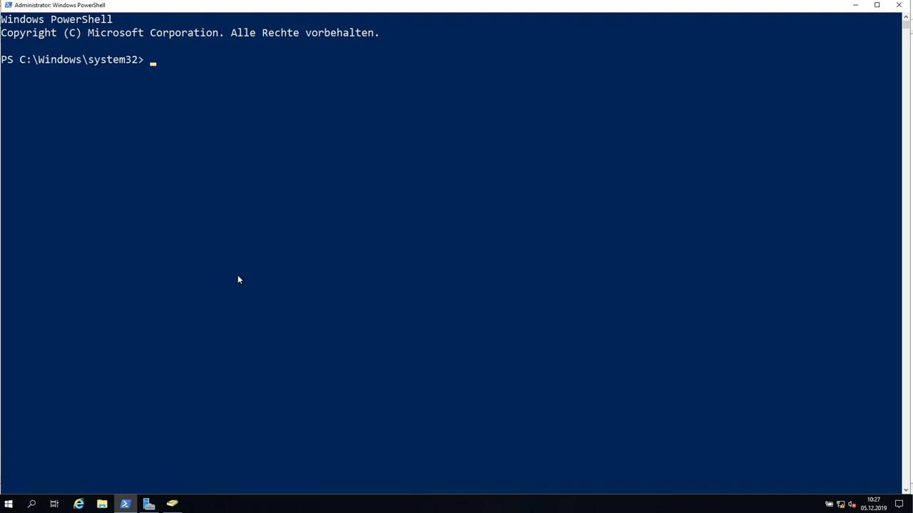
{"action": "left_click", "coordinate": [243, 277]}
{"action": "left_click", "coordinate": [260, 278]}
{"action": "left_click", "coordinate": [237, 79]}
List loaded modules with get-module, then run Import-Module activedirectory.
{"action": "type", "text": "get-modul"}
{"action": "key", "text": "Return"}
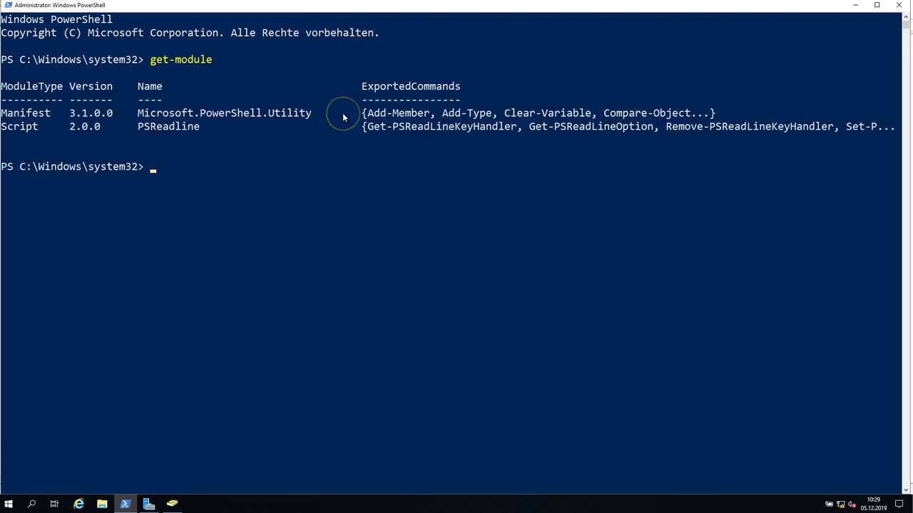
{"action": "key", "text": "Up"}
{"action": "key", "text": "BackSpace"}
{"action": "key", "text": "BackSpace"}
{"action": "key", "text": "BackSpace"}
{"action": "key", "text": "BackSpace"}
{"action": "key", "text": "BackSpace"}
{"action": "key", "text": "BackSpace"}
{"action": "key", "text": "BackSpace"}
{"action": "key", "text": "BackSpace"}
{"action": "key", "text": "BackSpace"}
{"action": "key", "text": "BackSpace"}
{"action": "type", "text": "Import-Modu"}
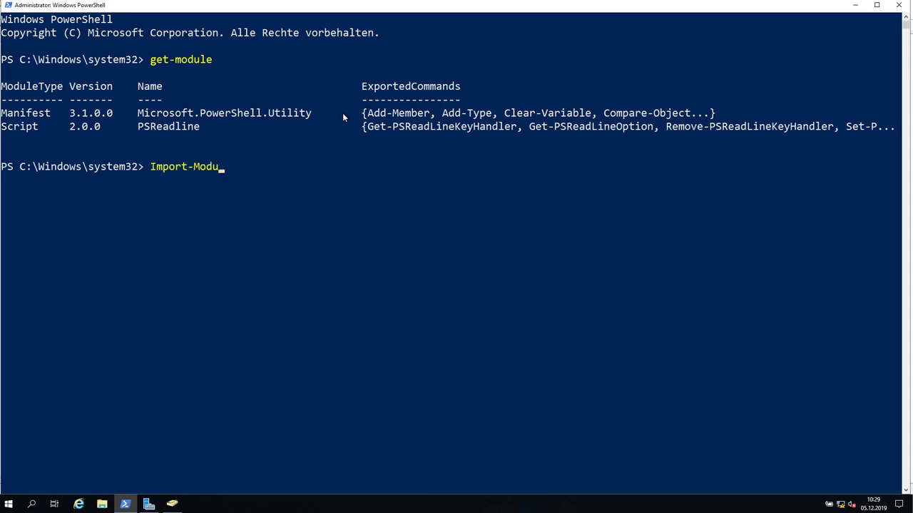
{"action": "type", "text": "le activedirectory"}
{"action": "key", "text": "Return"}
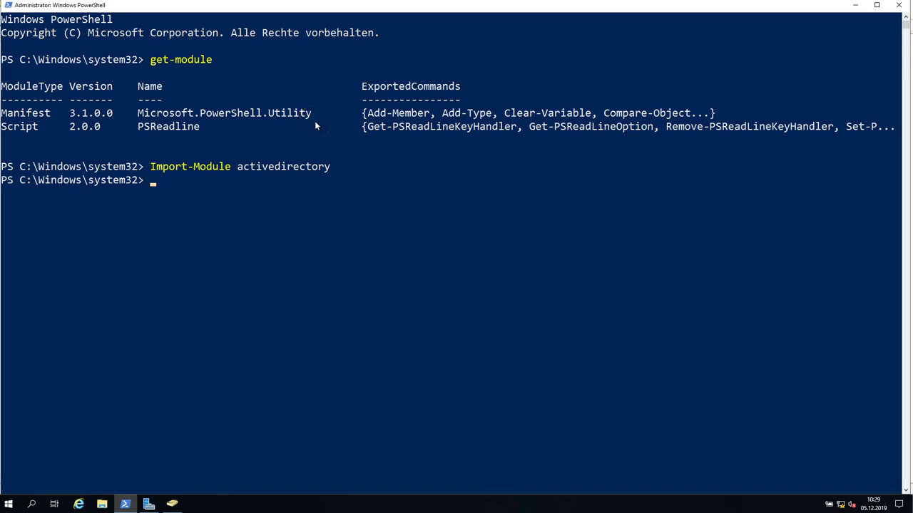
Rerun get-module to confirm activedirectory 1.0.1.0 is loaded, and start typing get-command -Module.
{"action": "key", "text": "Up"}
{"action": "key", "text": "Up"}
{"action": "key", "text": "Return"}
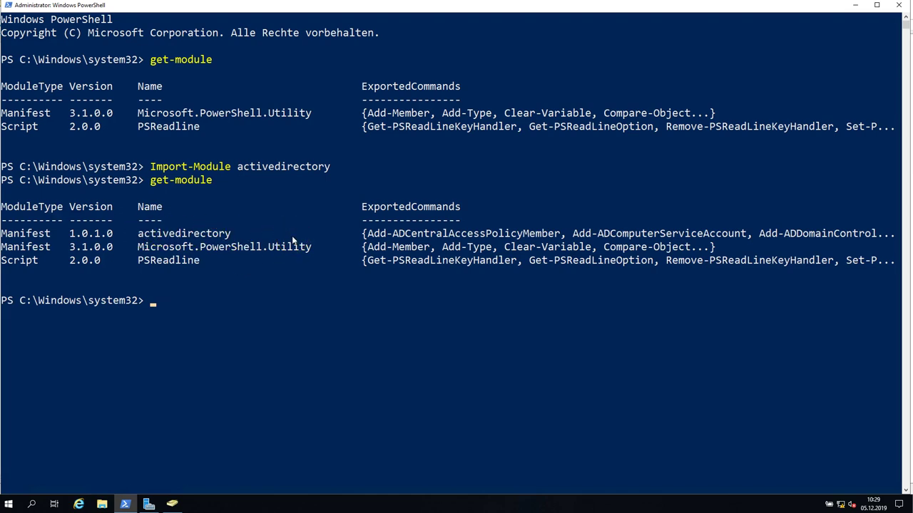
{"action": "type", "text": "get-command -Module"}
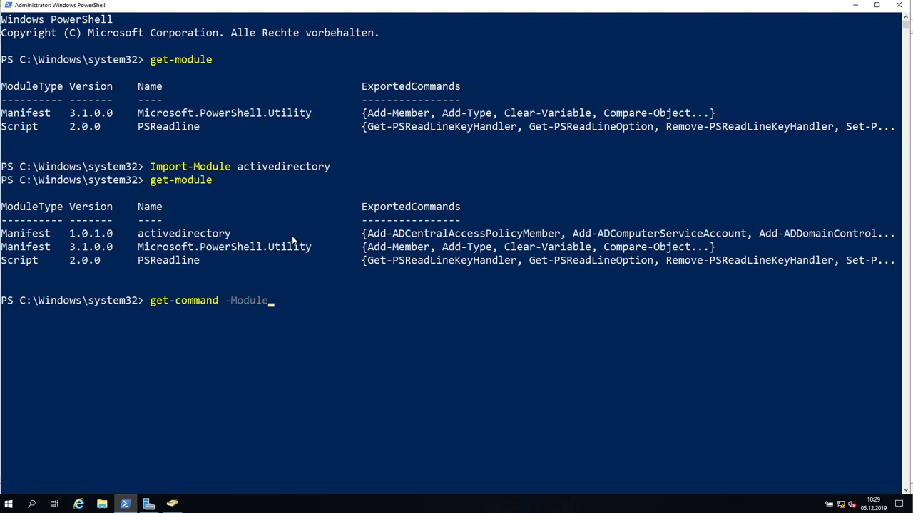
{"action": "type", "text": " activedirtory"}
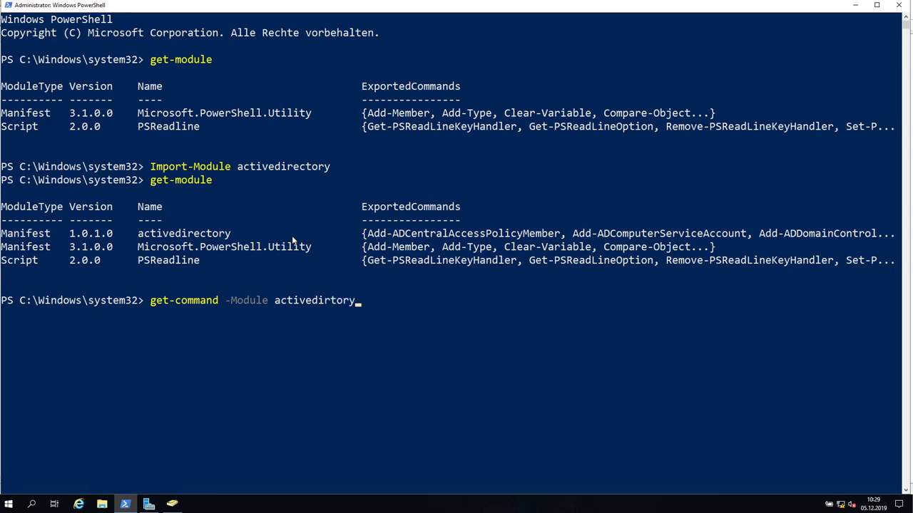
Correct the misspelled module name and run get-command -Module activedirectory.
{"action": "key", "text": "Left"}
{"action": "key", "text": "Left"}
{"action": "key", "text": "Left"}
{"action": "key", "text": "Left"}
{"action": "type", "text": "ector"}
{"action": "key", "text": "Return"}
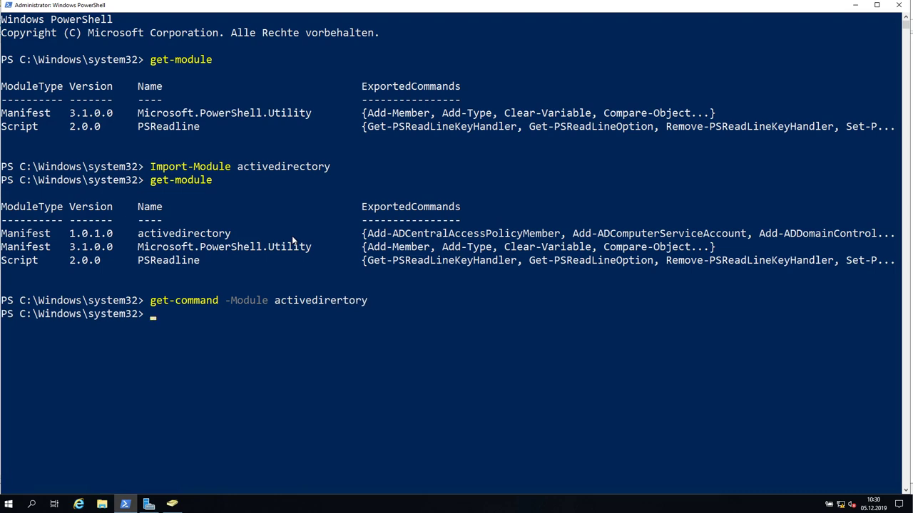
Rerun get-command -Module activedirectory and scroll the cmdlet list down to Unlock-ADAccount.
{"action": "key", "text": "Up"}
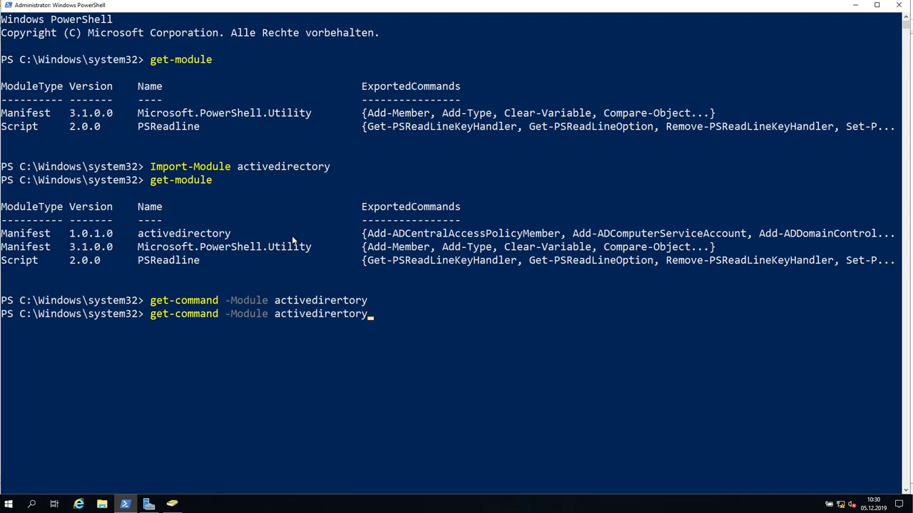
{"action": "key", "text": "BackSpace"}
{"action": "key", "text": "BackSpace"}
{"action": "key", "text": "BackSpace"}
{"action": "key", "text": "BackSpace"}
{"action": "key", "text": "BackSpace"}
{"action": "key", "text": "BackSpace"}
{"action": "type", "text": "eczpr"}
{"action": "key", "text": "BackSpace"}
{"action": "key", "text": "BackSpace"}
{"action": "key", "text": "BackSpace"}
{"action": "type", "text": "tory"}
{"action": "key", "text": "Return"}
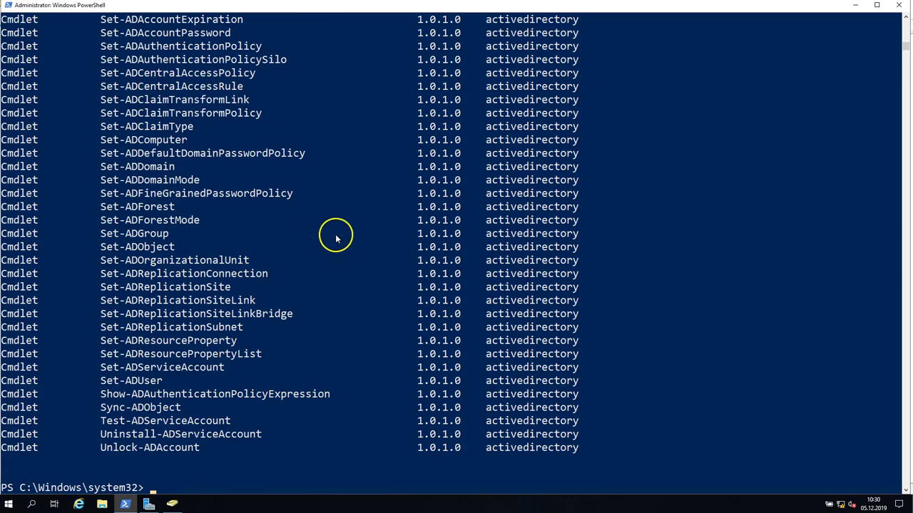
{"action": "scroll", "coordinate": [373, 255], "scroll_direction": "up", "scroll_amount": 7}
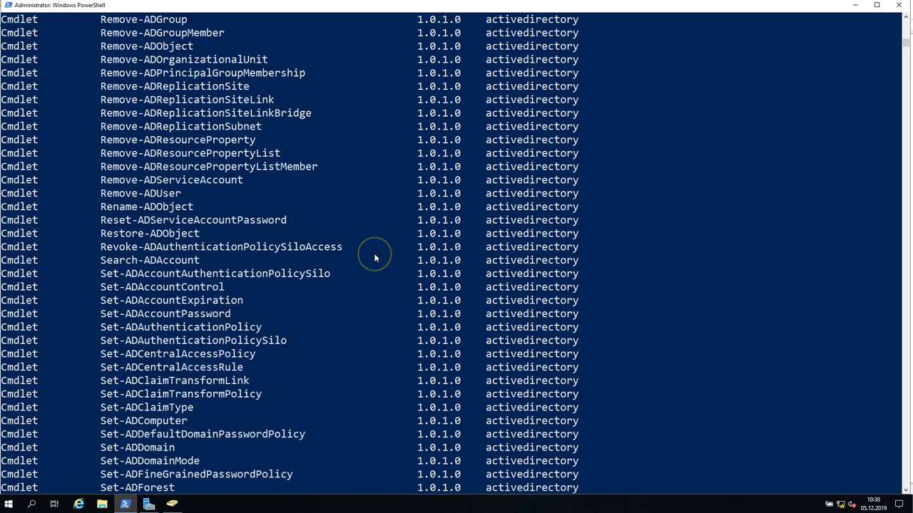
{"action": "scroll", "coordinate": [373, 255], "scroll_direction": "up", "scroll_amount": 19}
{"action": "scroll", "coordinate": [373, 253], "scroll_direction": "down", "scroll_amount": 20}
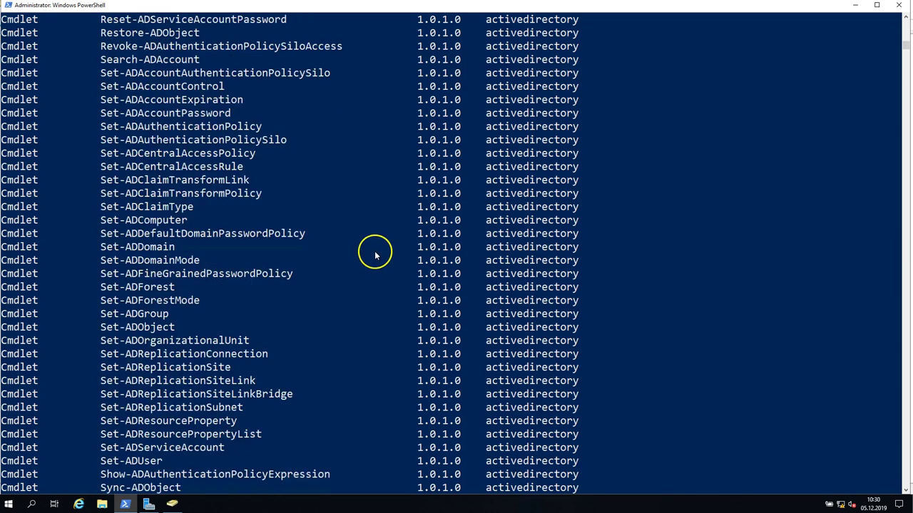
{"action": "scroll", "coordinate": [375, 256], "scroll_direction": "down", "scroll_amount": 9}
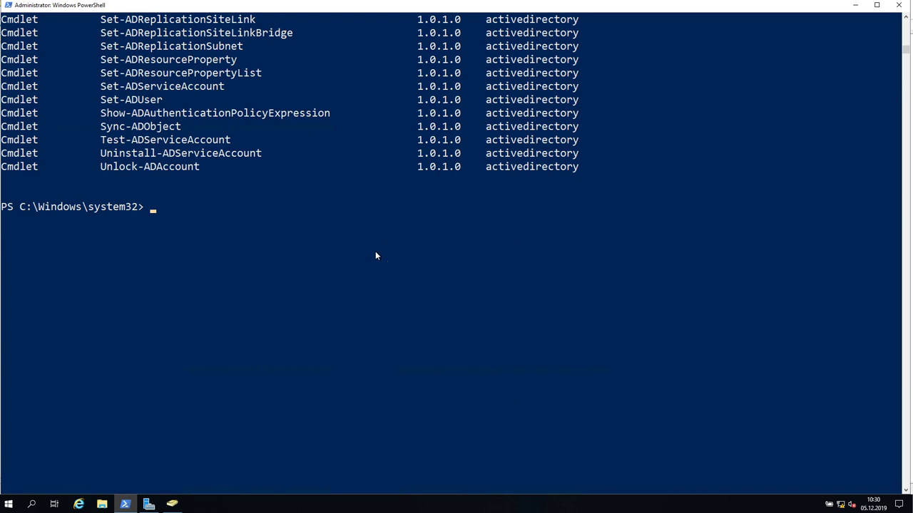
{"action": "scroll", "coordinate": [375, 256], "scroll_direction": "up", "scroll_amount": 2}
{"action": "right_click", "coordinate": [378, 252]}
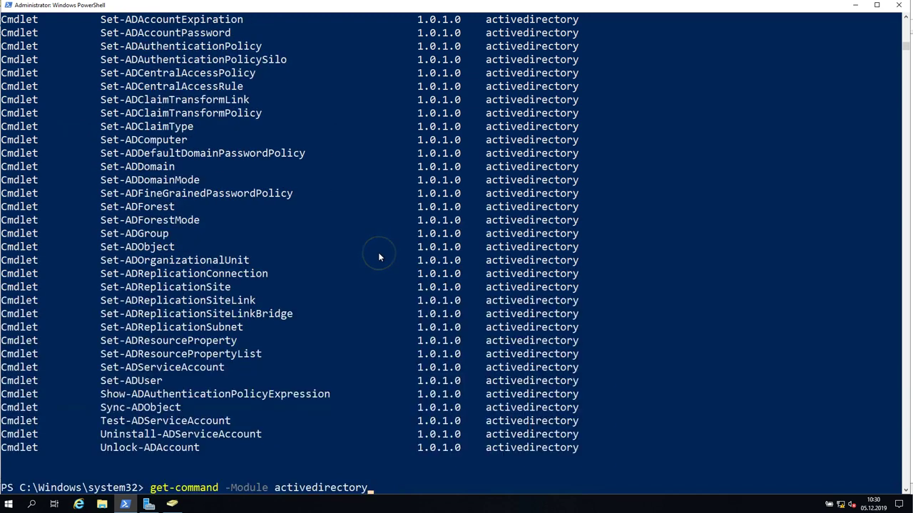
Run (get-command -Module activedirectory).Count to get the module's 147 cmdlets.
{"action": "key", "text": "Left"}
{"action": "key", "text": "Left"}
{"action": "key", "text": "Left"}
{"action": "key", "text": "Left"}
{"action": "key", "text": "Left"}
{"action": "key", "text": "Left"}
{"action": "key", "text": "Left"}
{"action": "key", "text": "Left"}
{"action": "key", "text": "Left"}
{"action": "key", "text": "Left"}
{"action": "key", "text": "Left"}
{"action": "key", "text": "Left"}
{"action": "key", "text": "Left"}
{"action": "key", "text": "Left"}
{"action": "key", "text": "Left"}
{"action": "key", "text": "Left"}
{"action": "key", "text": "Left"}
{"action": "key", "text": "Left"}
{"action": "key", "text": "Left"}
{"action": "key", "text": "Left"}
{"action": "type", "text": "("}
{"action": "key", "text": "Right"}
{"action": "key", "text": "Right"}
{"action": "key", "text": "Right"}
{"action": "key", "text": "Right"}
{"action": "key", "text": "Right"}
{"action": "key", "text": "Right"}
{"action": "key", "text": "Right"}
{"action": "key", "text": "Right"}
{"action": "key", "text": "Right"}
{"action": "key", "text": "Right"}
{"action": "key", "text": "Right"}
{"action": "key", "text": "Right"}
{"action": "key", "text": "Right"}
{"action": "key", "text": "Right"}
{"action": "key", "text": "Right"}
{"action": "key", "text": "Right"}
{"action": "key", "text": "Right"}
{"action": "key", "text": "Right"}
{"action": "key", "text": "Right"}
{"action": "key", "text": "Right"}
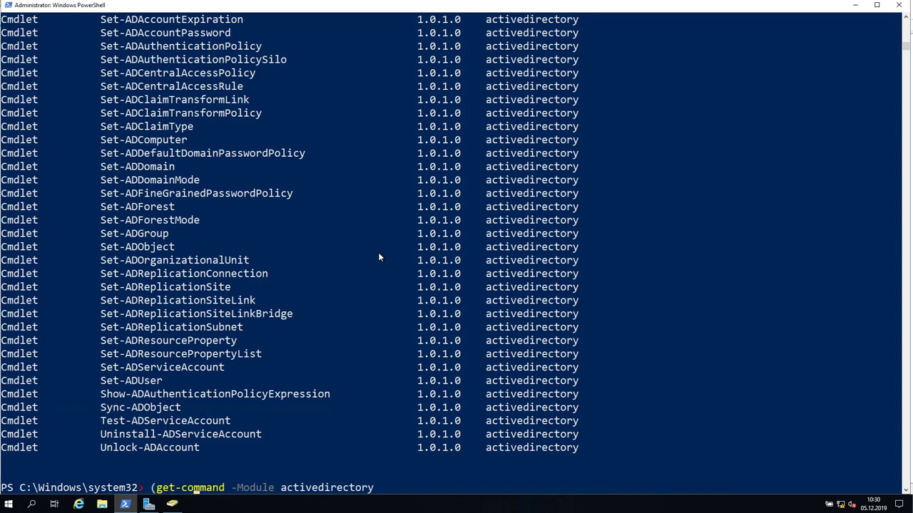
{"action": "type", "text": ").Count"}
{"action": "key", "text": "Return"}
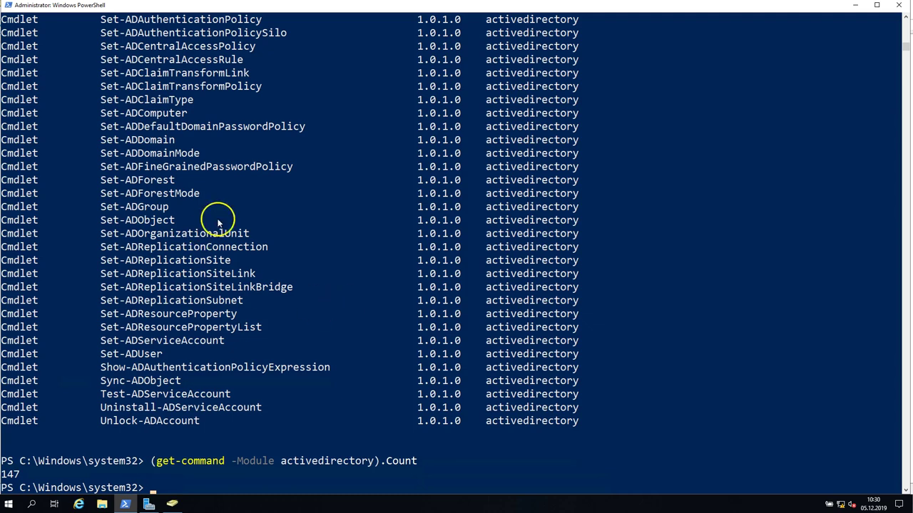
{"action": "scroll", "coordinate": [263, 273], "scroll_direction": "up", "scroll_amount": 13}
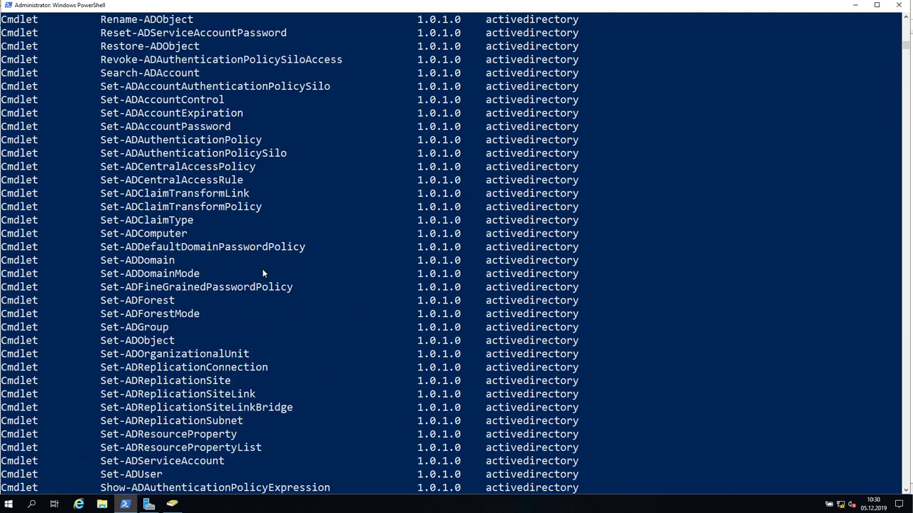
{"action": "scroll", "coordinate": [262, 275], "scroll_direction": "down", "scroll_amount": 6}
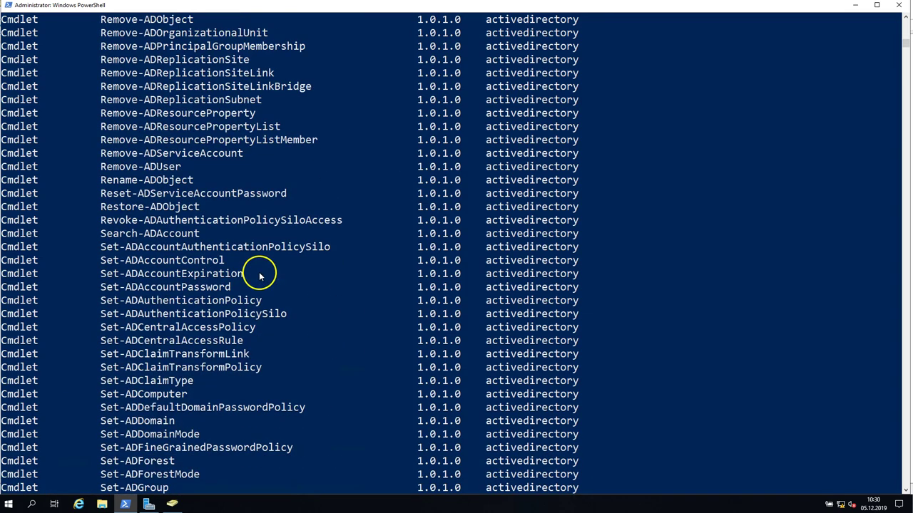
{"action": "scroll", "coordinate": [260, 276], "scroll_direction": "down", "scroll_amount": 1}
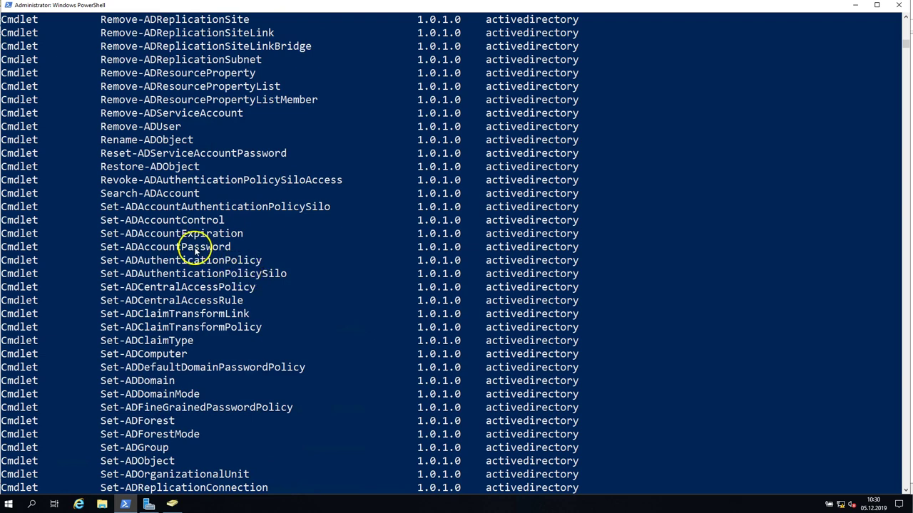
{"action": "scroll", "coordinate": [193, 249], "scroll_direction": "down", "scroll_amount": 1}
{"action": "left_click_drag", "start_coordinate": [103, 250], "coordinate": [123, 250]}
{"action": "scroll", "coordinate": [143, 257], "scroll_direction": "up", "scroll_amount": 2}
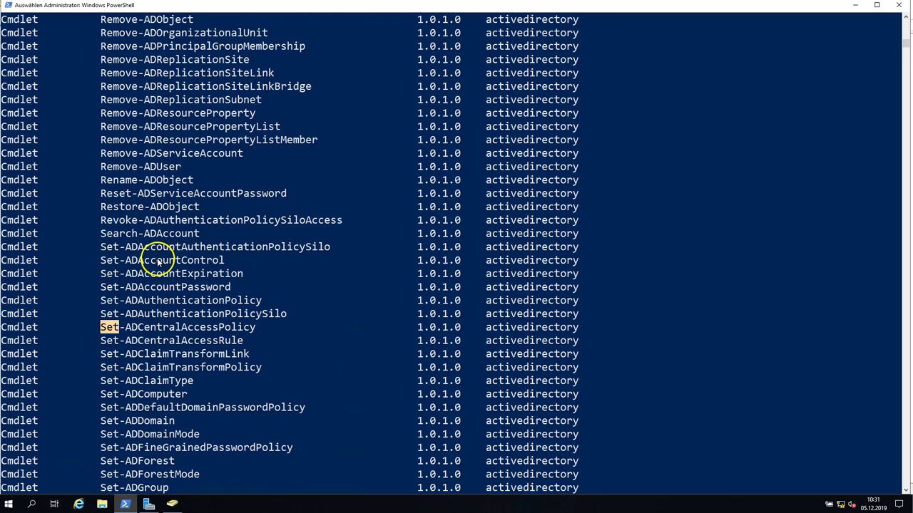
{"action": "scroll", "coordinate": [158, 263], "scroll_direction": "up", "scroll_amount": 1}
{"action": "left_click", "coordinate": [102, 166]}
{"action": "left_click_drag", "start_coordinate": [102, 166], "coordinate": [136, 165]}
{"action": "scroll", "coordinate": [169, 226], "scroll_direction": "up", "scroll_amount": 6}
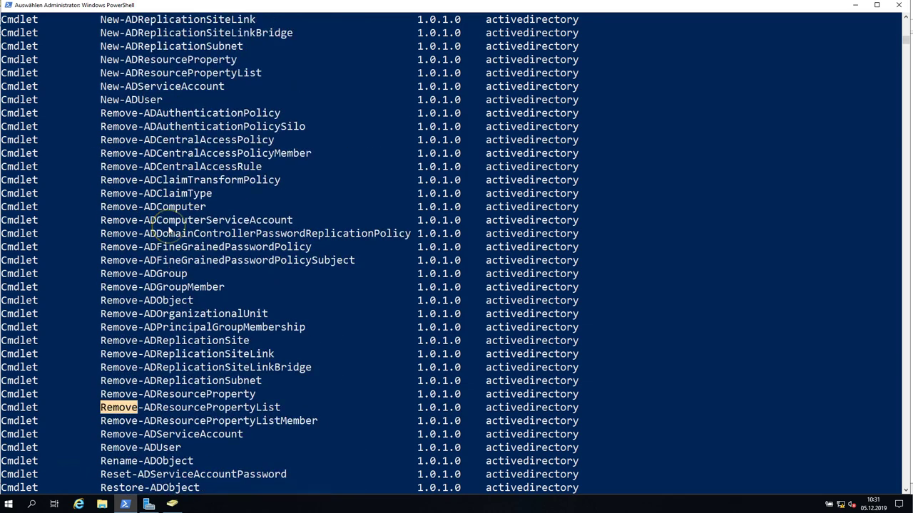
{"action": "scroll", "coordinate": [169, 226], "scroll_direction": "up", "scroll_amount": 2}
{"action": "left_click", "coordinate": [102, 126]}
{"action": "left_click_drag", "start_coordinate": [102, 126], "coordinate": [119, 126]}
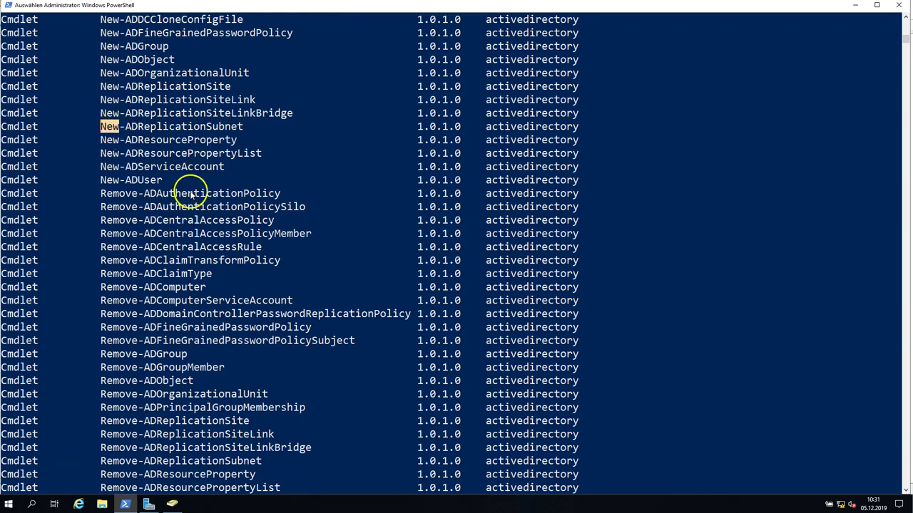
{"action": "left_click_drag", "start_coordinate": [102, 180], "coordinate": [162, 181]}
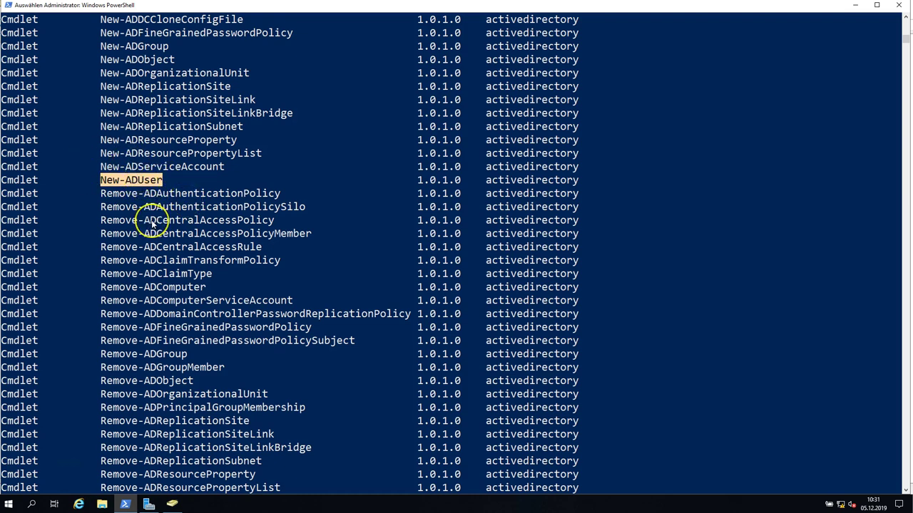
{"action": "left_click_drag", "start_coordinate": [102, 286], "coordinate": [206, 288]}
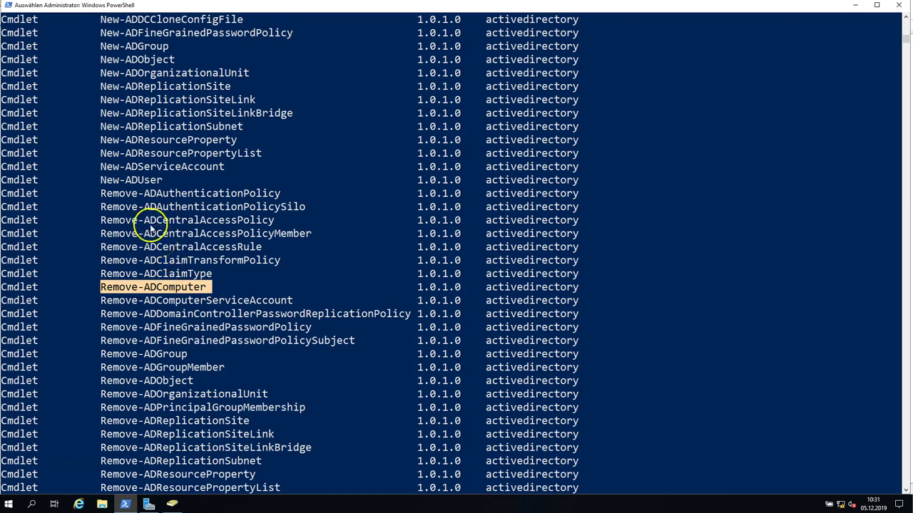
{"action": "left_click_drag", "start_coordinate": [102, 179], "coordinate": [163, 180]}
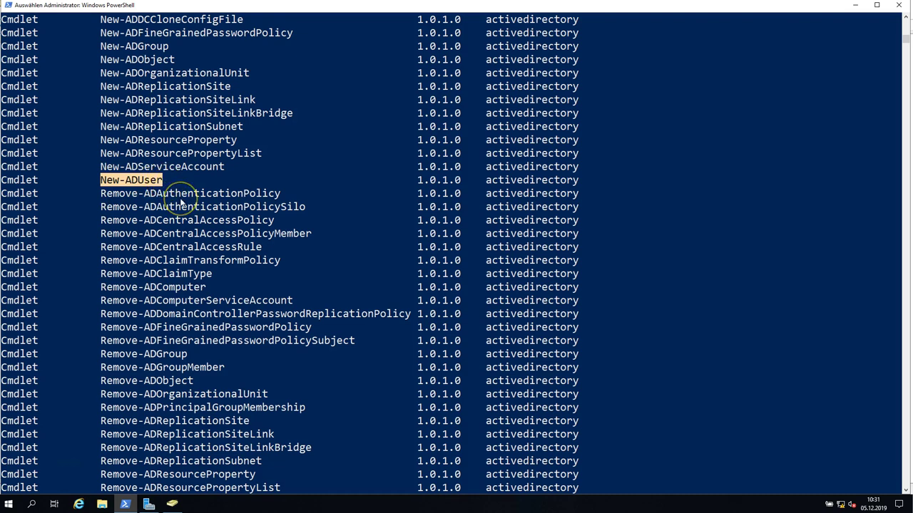
{"action": "right_click", "coordinate": [180, 202]}
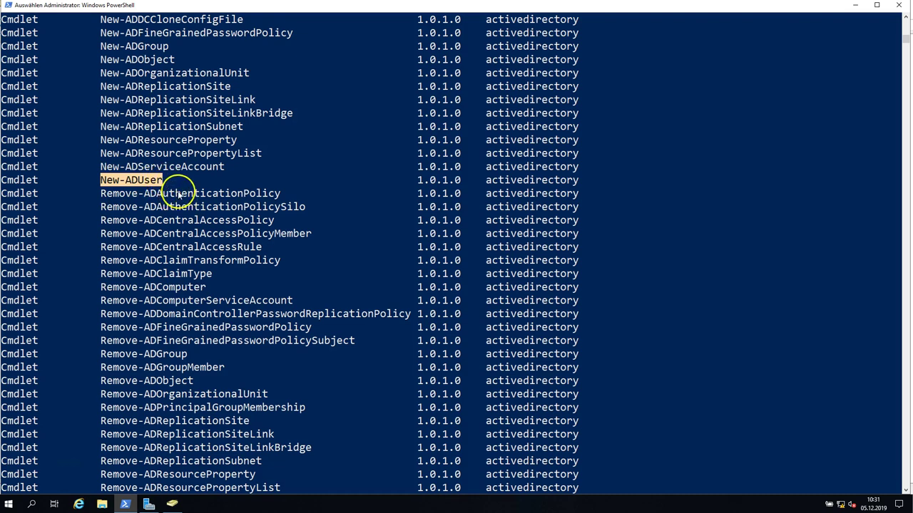
{"action": "scroll", "coordinate": [186, 201], "scroll_direction": "up", "scroll_amount": 1}
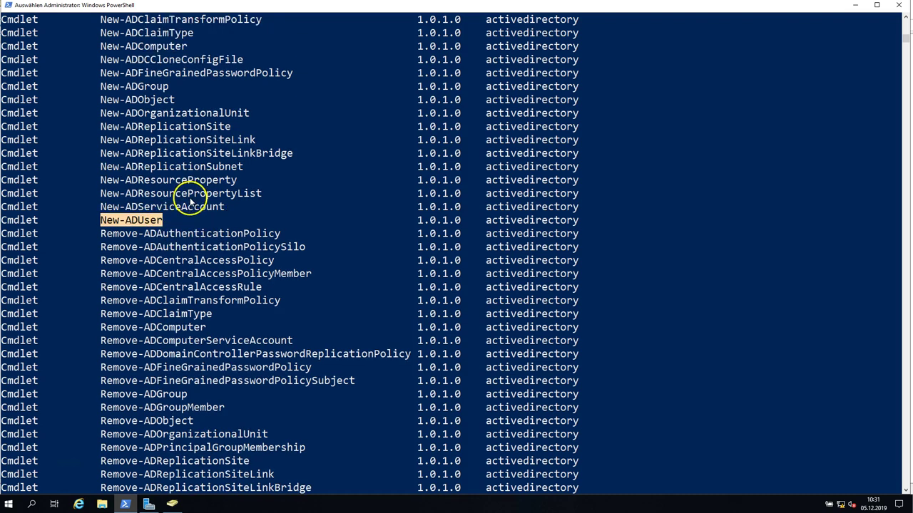
{"action": "left_click", "coordinate": [141, 231]}
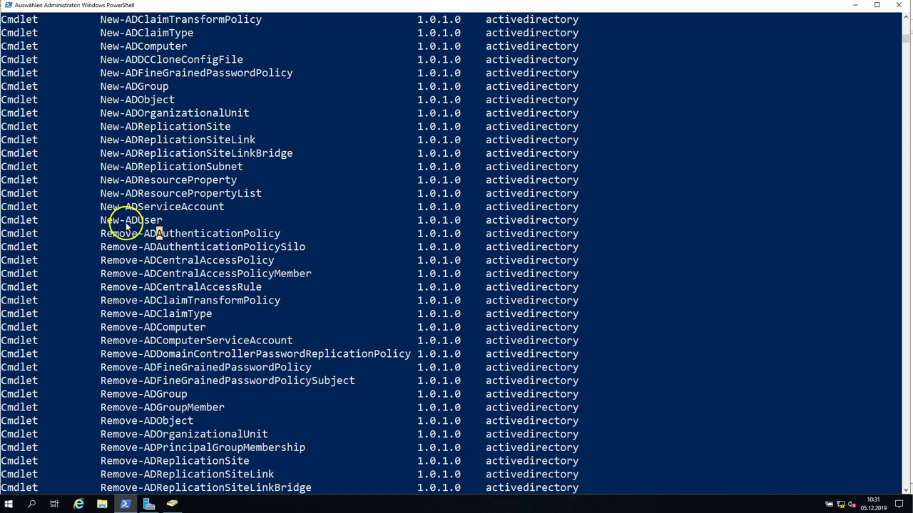
{"action": "left_click_drag", "start_coordinate": [127, 221], "coordinate": [135, 224]}
{"action": "scroll", "coordinate": [212, 245], "scroll_direction": "down", "scroll_amount": 3}
{"action": "scroll", "coordinate": [212, 247], "scroll_direction": "up", "scroll_amount": 3}
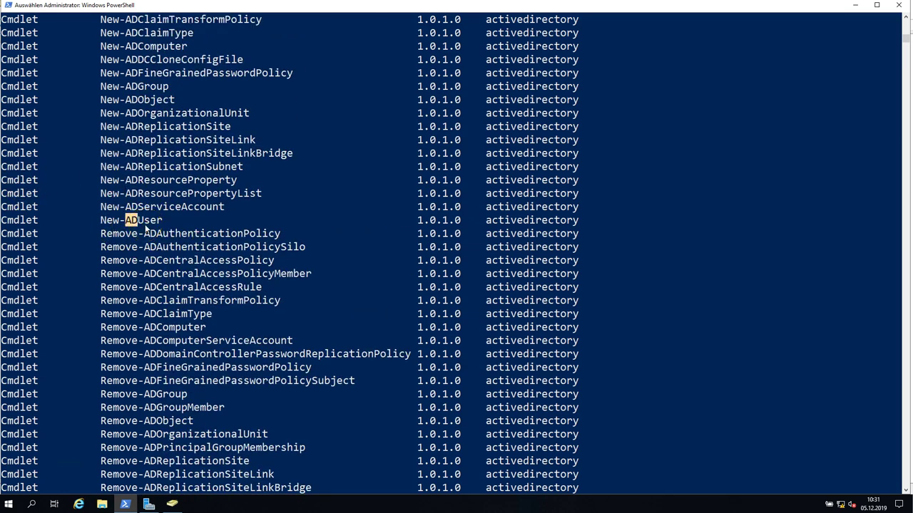
{"action": "left_click", "coordinate": [129, 221]}
{"action": "left_click_drag", "start_coordinate": [128, 222], "coordinate": [136, 225]}
{"action": "left_click", "coordinate": [122, 222]}
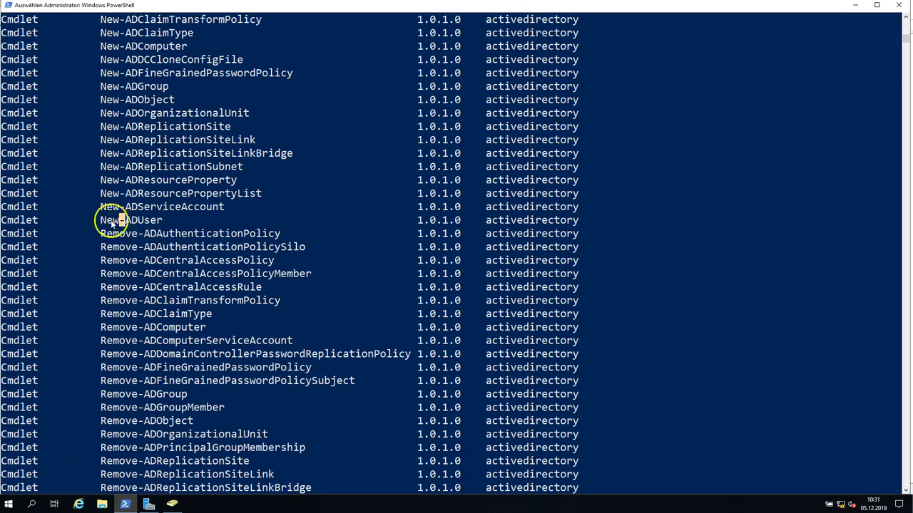
{"action": "left_click_drag", "start_coordinate": [127, 222], "coordinate": [143, 222]}
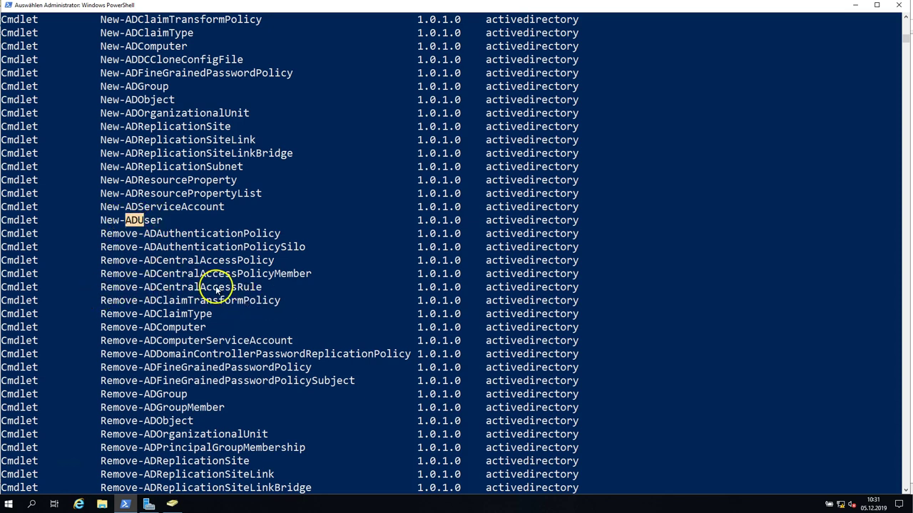
{"action": "scroll", "coordinate": [193, 228], "scroll_direction": "up", "scroll_amount": 1}
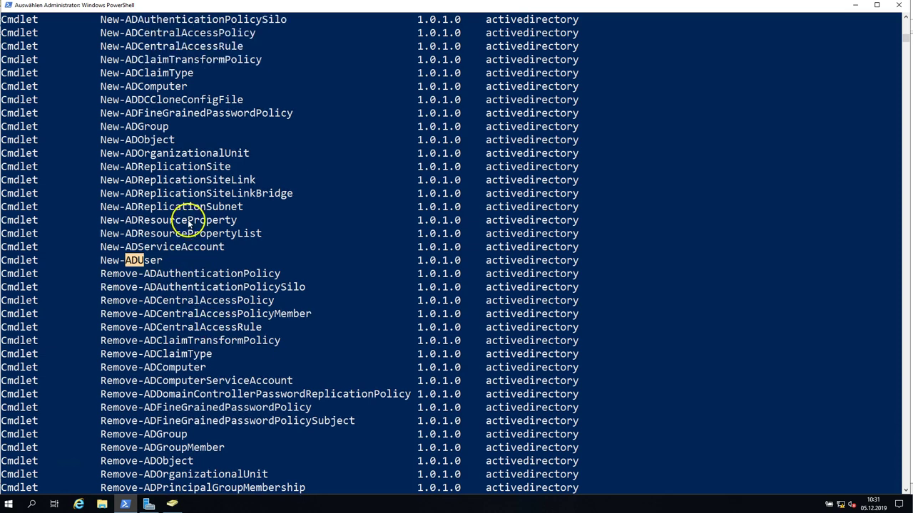
{"action": "scroll", "coordinate": [189, 226], "scroll_direction": "up", "scroll_amount": 1}
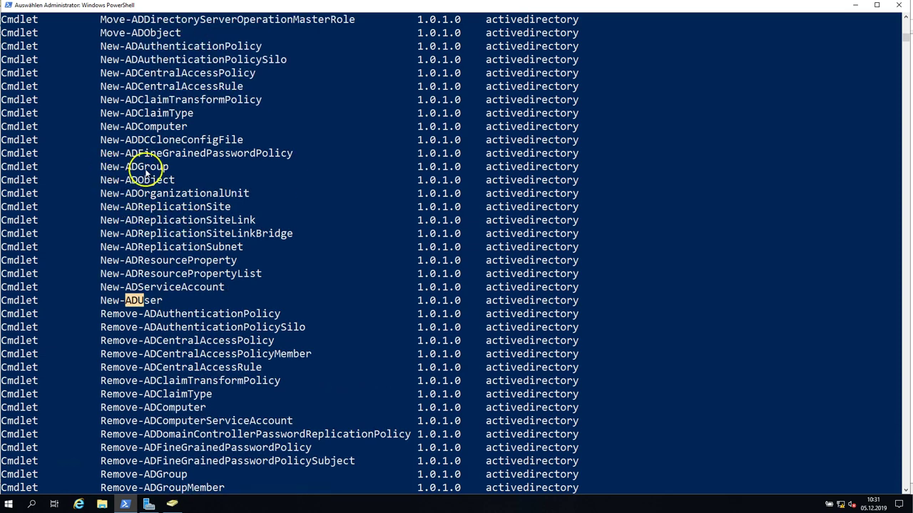
{"action": "scroll", "coordinate": [156, 175], "scroll_direction": "up", "scroll_amount": 1}
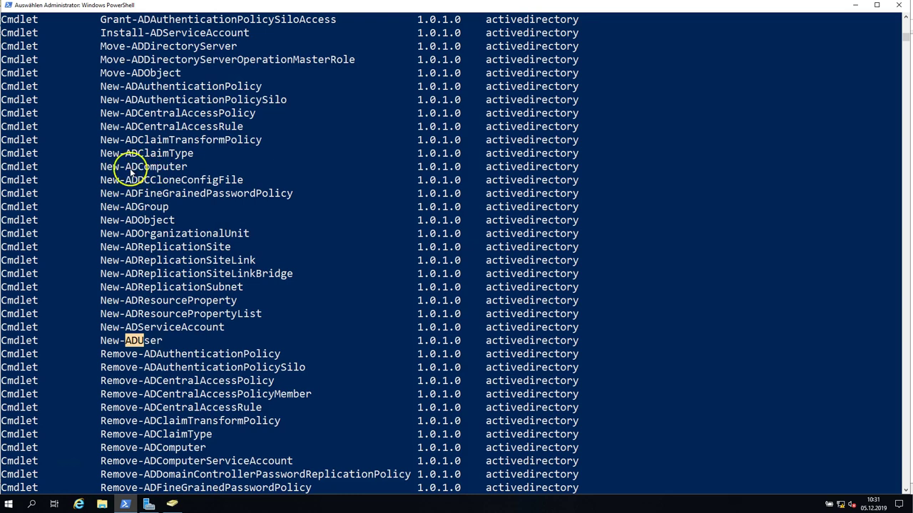
{"action": "scroll", "coordinate": [164, 169], "scroll_direction": "up", "scroll_amount": 2}
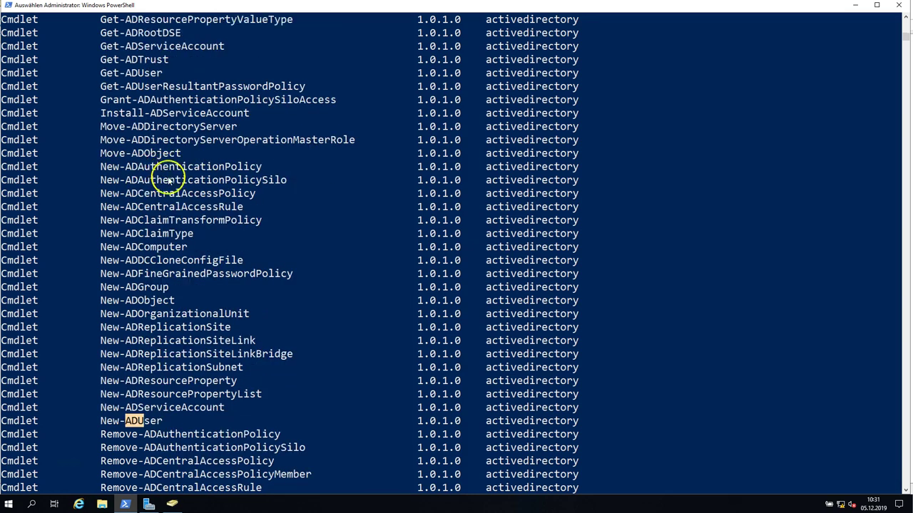
{"action": "left_click_drag", "start_coordinate": [101, 152], "coordinate": [124, 153]}
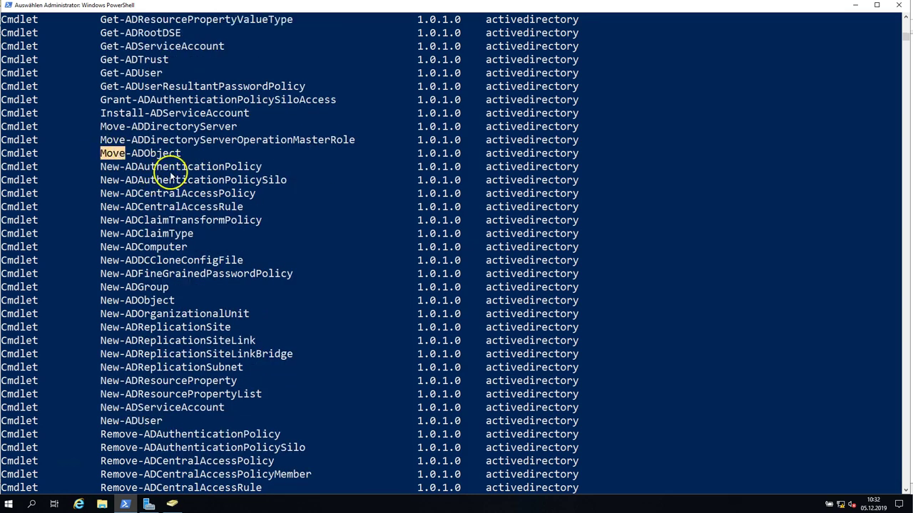
{"action": "scroll", "coordinate": [168, 175], "scroll_direction": "up", "scroll_amount": 3}
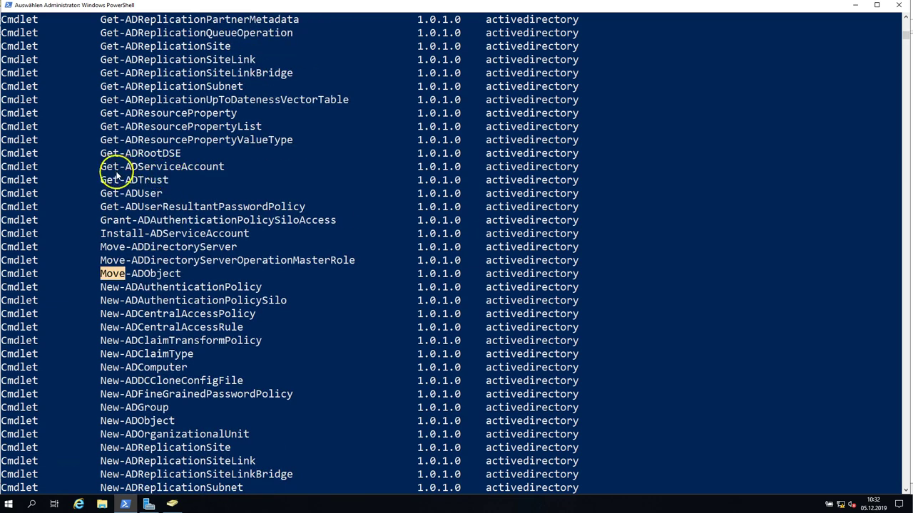
{"action": "scroll", "coordinate": [211, 192], "scroll_direction": "up", "scroll_amount": 6}
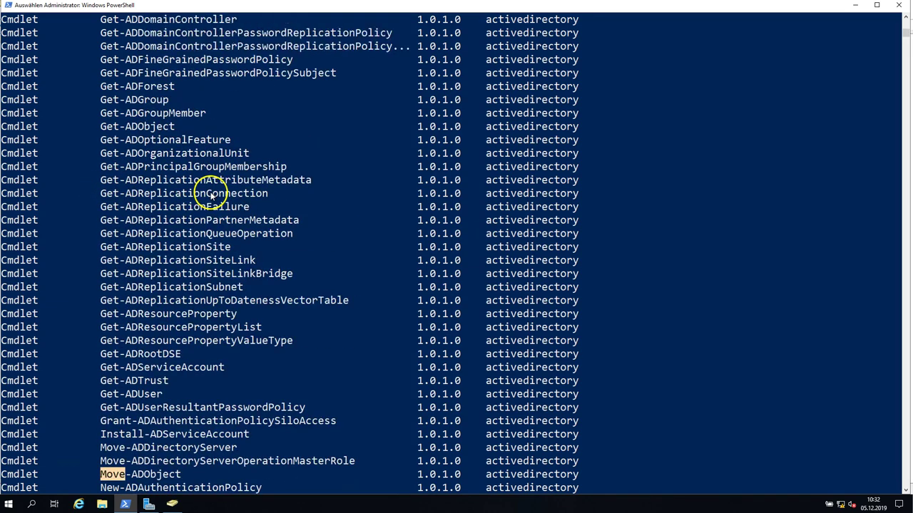
{"action": "left_click_drag", "start_coordinate": [100, 140], "coordinate": [117, 139]}
{"action": "scroll", "coordinate": [139, 155], "scroll_direction": "up", "scroll_amount": 12}
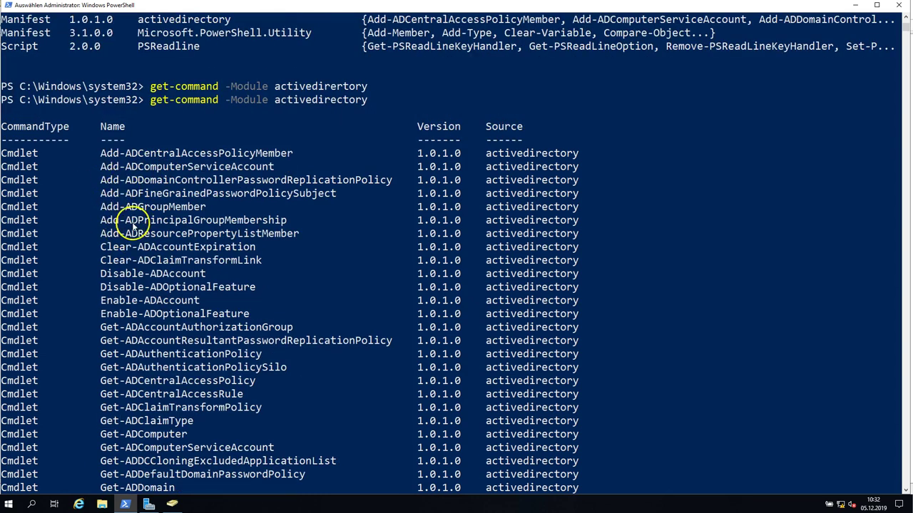
{"action": "double_click", "coordinate": [104, 276]}
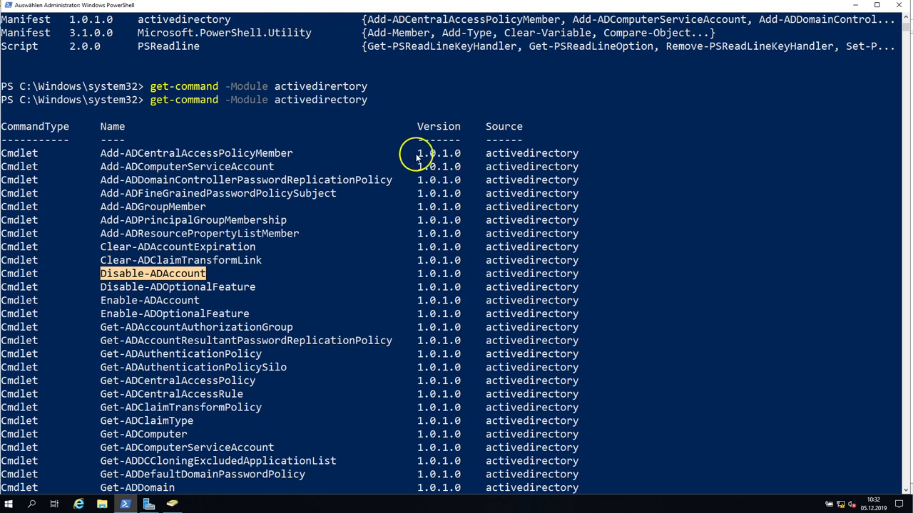
{"action": "left_click_drag", "start_coordinate": [418, 153], "coordinate": [465, 159]}
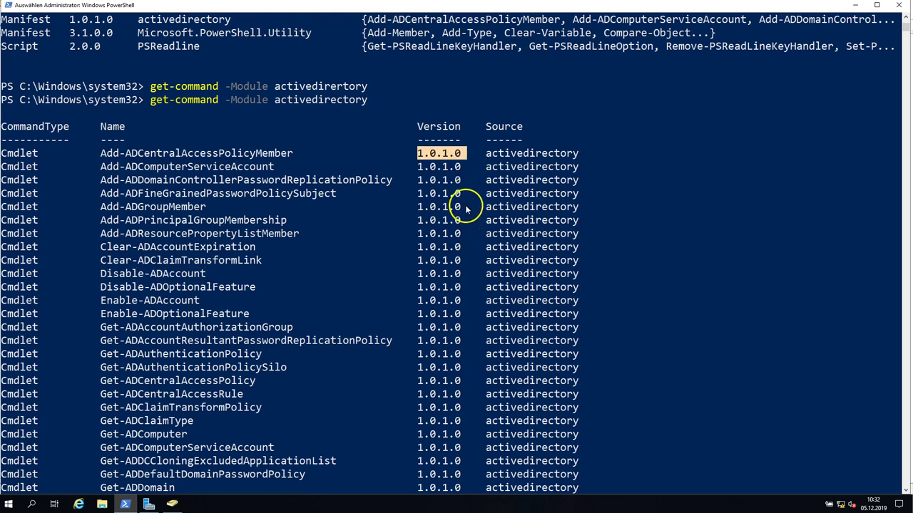
{"action": "scroll", "coordinate": [462, 208], "scroll_direction": "down", "scroll_amount": 5}
{"action": "scroll", "coordinate": [456, 211], "scroll_direction": "down", "scroll_amount": 10}
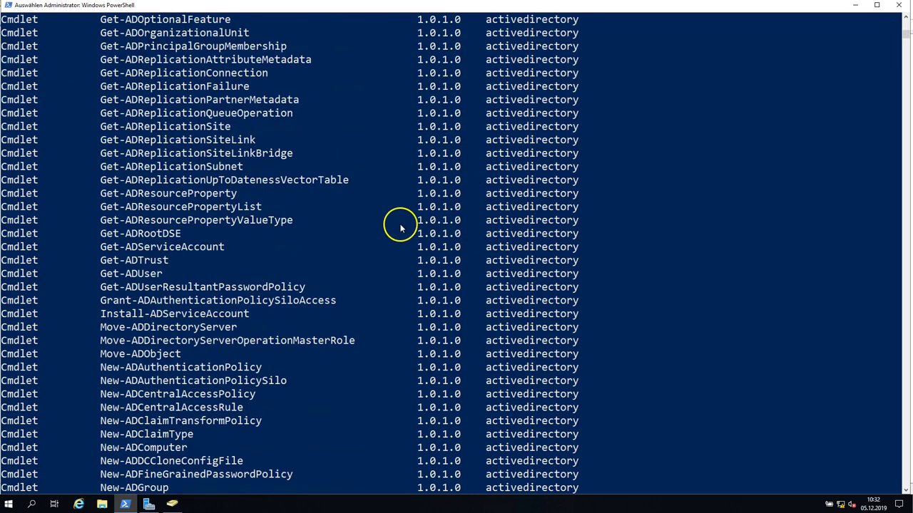
{"action": "scroll", "coordinate": [399, 225], "scroll_direction": "down", "scroll_amount": 5}
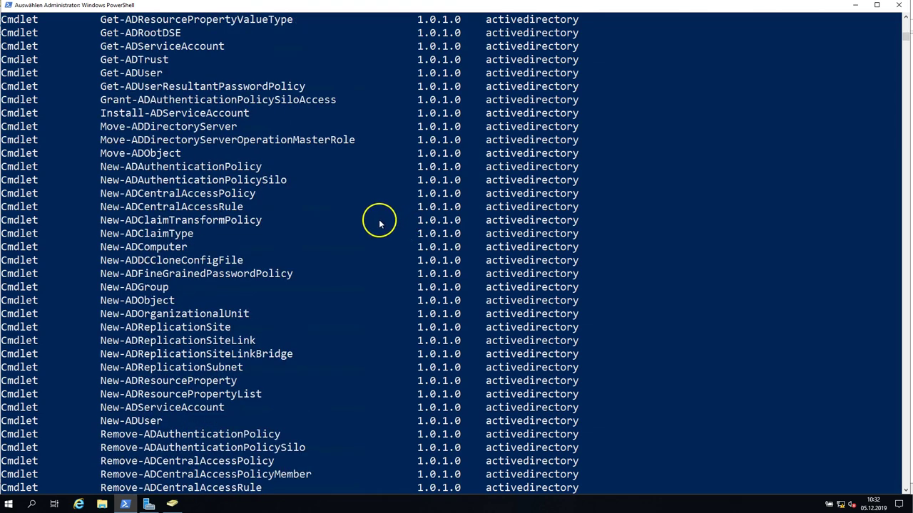
{"action": "scroll", "coordinate": [308, 234], "scroll_direction": "down", "scroll_amount": 3}
{"action": "scroll", "coordinate": [308, 233], "scroll_direction": "down", "scroll_amount": 20}
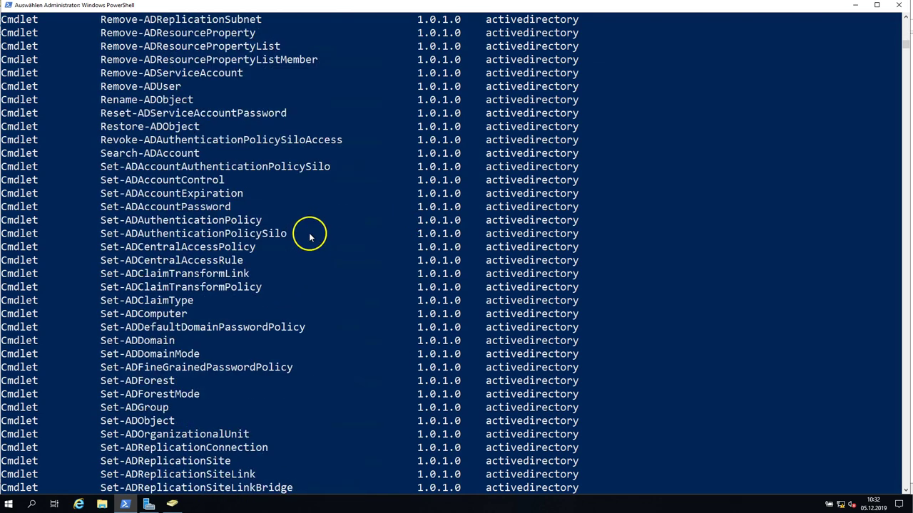
Leave text-marking mode and clear the recalled command for a fresh prompt.
{"action": "left_click", "coordinate": [179, 453]}
{"action": "left_click", "coordinate": [165, 449]}
{"action": "left_click", "coordinate": [178, 455]}
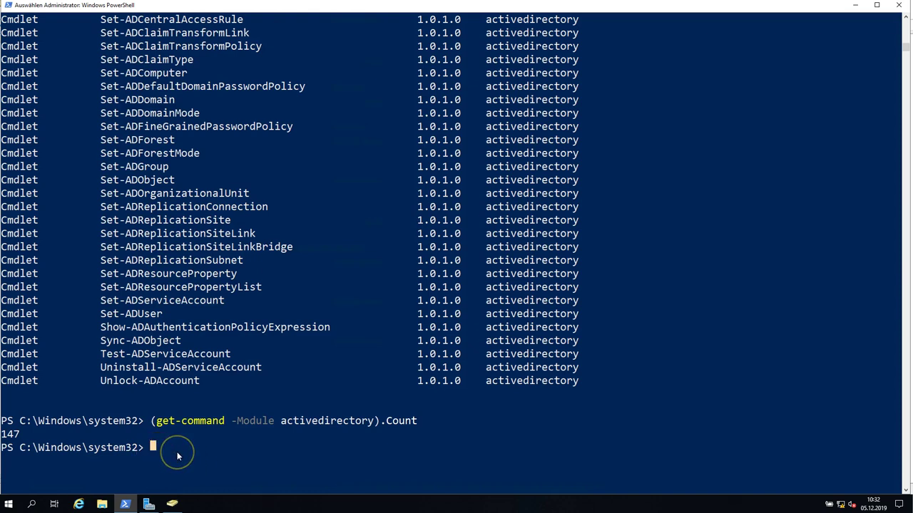
{"action": "key", "text": "Escape"}
{"action": "key", "text": "Up"}
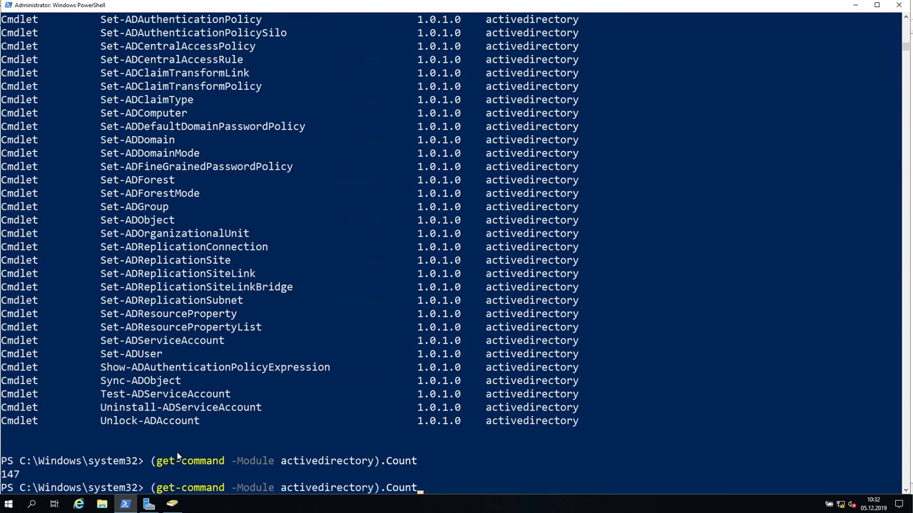
{"action": "left_click", "coordinate": [178, 454]}
{"action": "scroll", "coordinate": [190, 440], "scroll_direction": "down", "scroll_amount": 4}
{"action": "left_click", "coordinate": [289, 370]}
{"action": "key", "text": "ctrl+c"}
Run Get-ADUser without parameters and cancel the Filter prompt.
{"action": "type", "text": "get-aduse"}
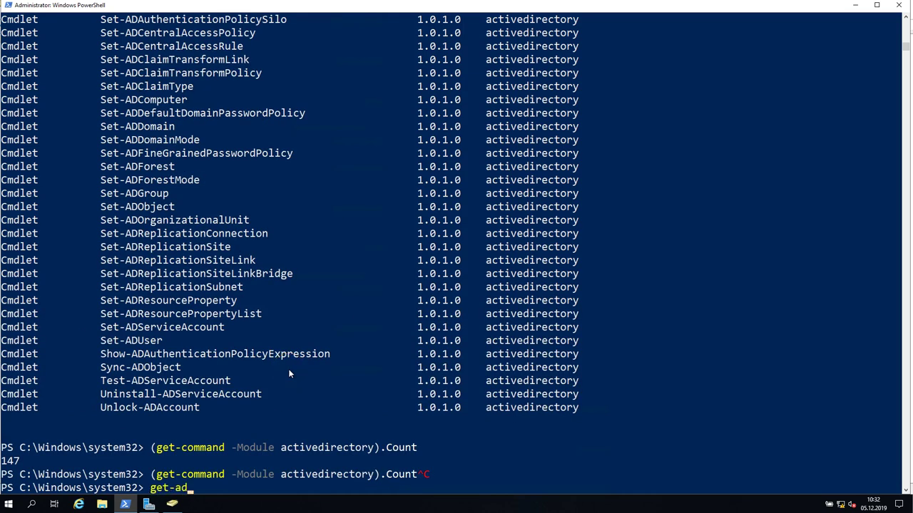
{"action": "key", "text": "Tab"}
{"action": "key", "text": "Return"}
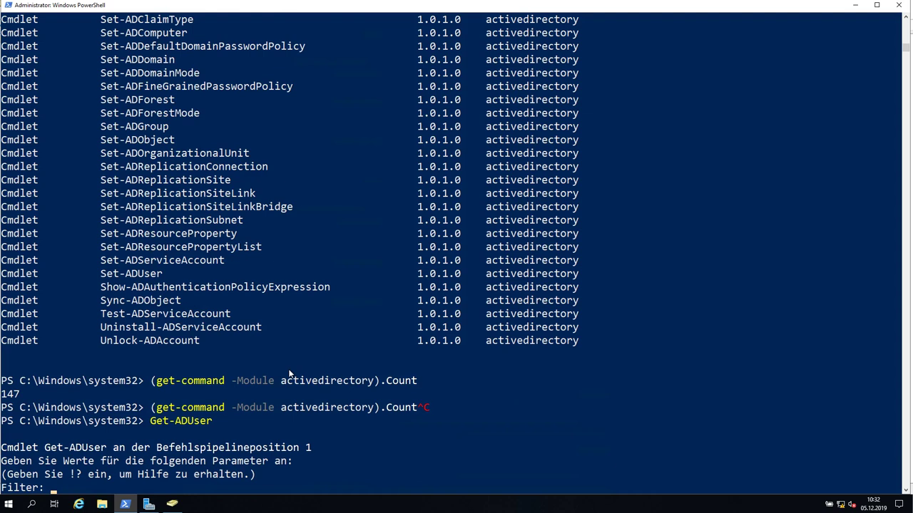
{"action": "key", "text": "ctrl+c"}
{"action": "scroll", "coordinate": [275, 350], "scroll_direction": "up", "scroll_amount": 1}
{"action": "scroll", "coordinate": [309, 350], "scroll_direction": "down", "scroll_amount": 4}
Run Get-ADUser -Filter * to list all domain users, including Gast, krbtgt and liadmin.
{"action": "key", "text": "Up"}
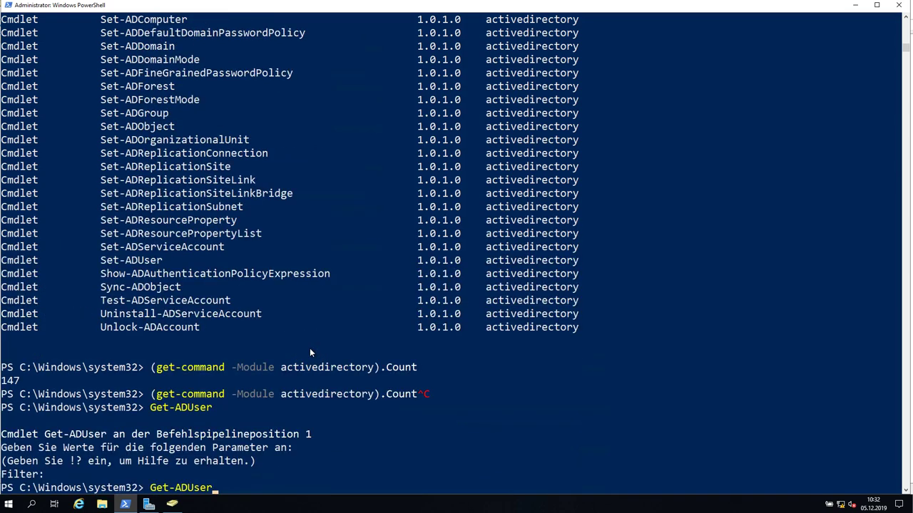
{"action": "type", "text": "-f"}
{"action": "key", "text": "Tab"}
{"action": "type", "text": "*"}
{"action": "key", "text": "Return"}
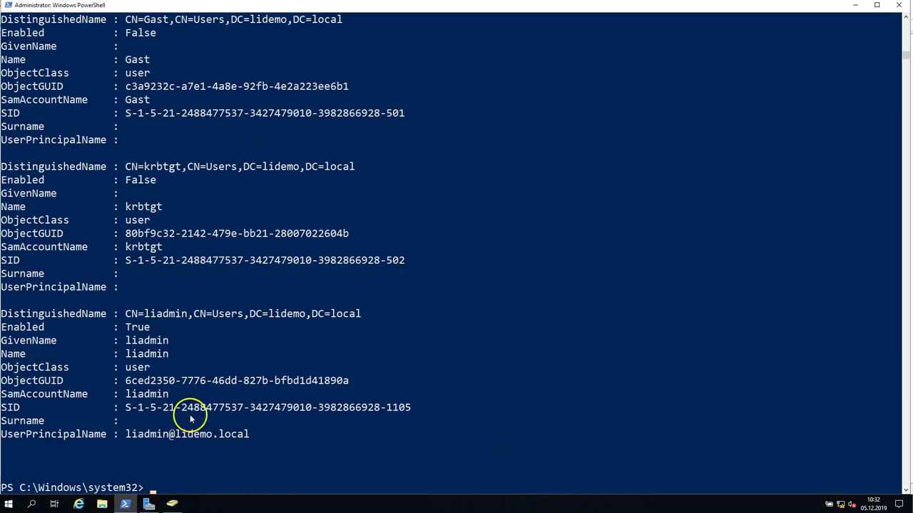
Try adding -Debug, -Properties, -Server and -SearchBase parameters to Get-ADUser -Filter *, removing each again.
{"action": "type", "text": "Get-ADUser -Filter *"}
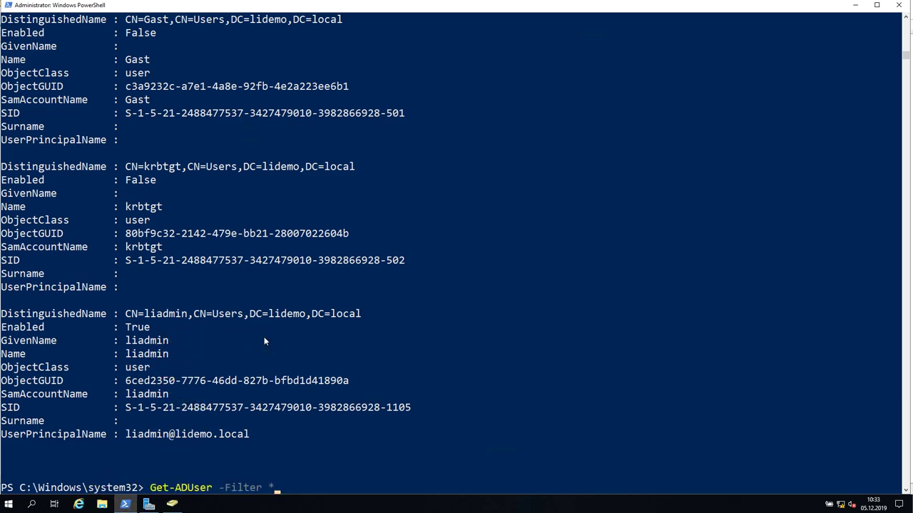
{"action": "type", "text": "-d"}
{"action": "key", "text": "Tab"}
{"action": "key", "text": "BackSpace"}
{"action": "key", "text": "BackSpace"}
{"action": "key", "text": "BackSpace"}
{"action": "key", "text": "BackSpace"}
{"action": "key", "text": "BackSpace"}
{"action": "key", "text": "BackSpace"}
{"action": "type", "text": "-"}
{"action": "key", "text": "Tab"}
{"action": "key", "text": "Tab"}
{"action": "key", "text": "Tab"}
{"action": "key", "text": "Tab"}
{"action": "key", "text": "Tab"}
{"action": "key", "text": "Tab"}
{"action": "key", "text": "Tab"}
{"action": "key", "text": "Tab"}
{"action": "key", "text": "BackSpace"}
{"action": "key", "text": "BackSpace"}
{"action": "key", "text": "BackSpace"}
{"action": "key", "text": "BackSpace"}
{"action": "key", "text": "BackSpace"}
{"action": "key", "text": "BackSpace"}
{"action": "key", "text": "BackSpace"}
{"action": "type", "text": "-SearchBase"}
{"action": "key", "text": "BackSpace"}
{"action": "key", "text": "BackSpace"}
{"action": "key", "text": "BackSpace"}
{"action": "key", "text": "BackSpace"}
{"action": "key", "text": "BackSpace"}
{"action": "key", "text": "BackSpace"}
{"action": "key", "text": "BackSpace"}
{"action": "key", "text": "BackSpace"}
{"action": "key", "text": "BackSpace"}
{"action": "key", "text": "BackSpace"}
{"action": "key", "text": "BackSpace"}
{"action": "key", "text": "BackSpace"}
{"action": "key", "text": "BackSpace"}
{"action": "key", "text": "BackSpace"}
{"action": "key", "text": "BackSpace"}
{"action": "key", "text": "BackSpace"}
{"action": "key", "text": "BackSpace"}
{"action": "key", "text": "BackSpace"}
{"action": "key", "text": "BackSpace"}
{"action": "key", "text": "BackSpace"}
{"action": "key", "text": "BackSpace"}
{"action": "key", "text": "BackSpace"}
{"action": "key", "text": "BackSpace"}
{"action": "key", "text": "BackSpace"}
{"action": "key", "text": "BackSpace"}
{"action": "key", "text": "BackSpace"}
{"action": "key", "text": "BackSpace"}
{"action": "key", "text": "BackSpace"}
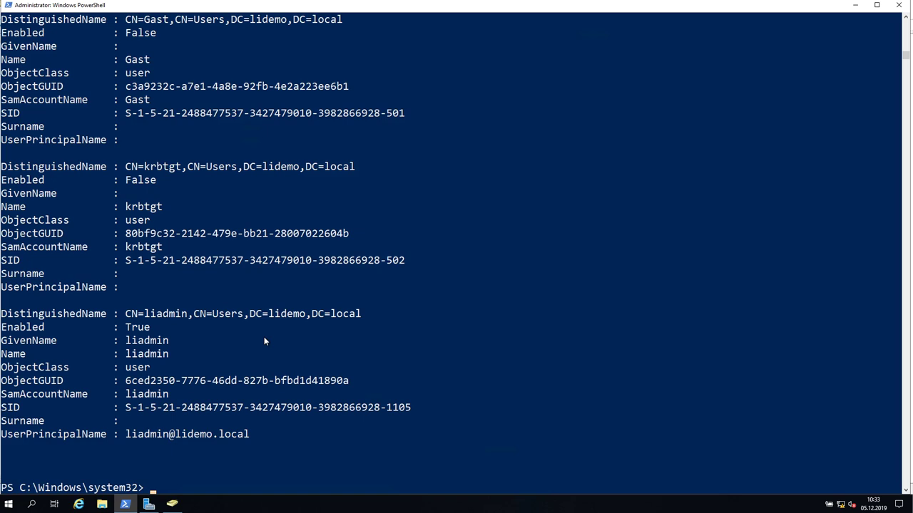
Bring Active Directory Users and Computers forward, browse lidemo.local's containers, and open the Start menu.
{"action": "mouse_move", "coordinate": [172, 503]}
{"action": "left_click", "coordinate": [194, 487]}
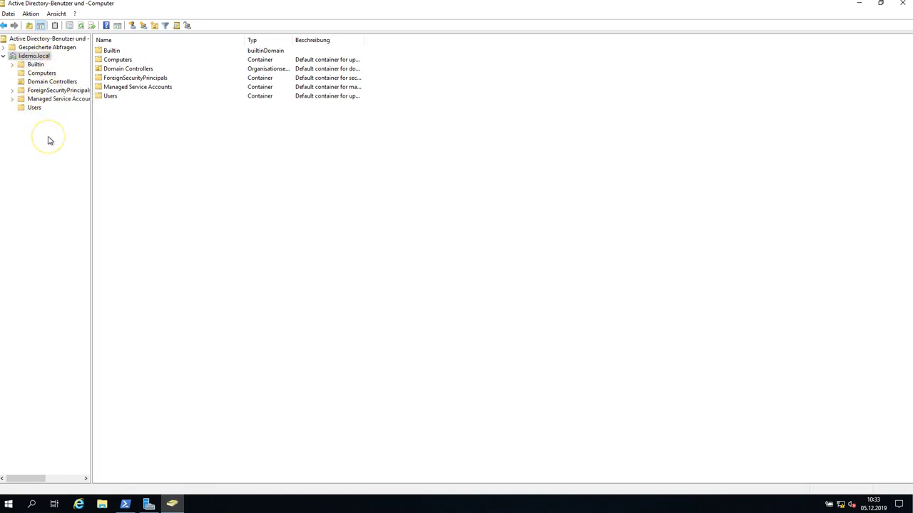
{"action": "left_click", "coordinate": [50, 122]}
{"action": "left_click", "coordinate": [52, 119]}
{"action": "left_click", "coordinate": [50, 117]}
{"action": "left_click", "coordinate": [76, 126]}
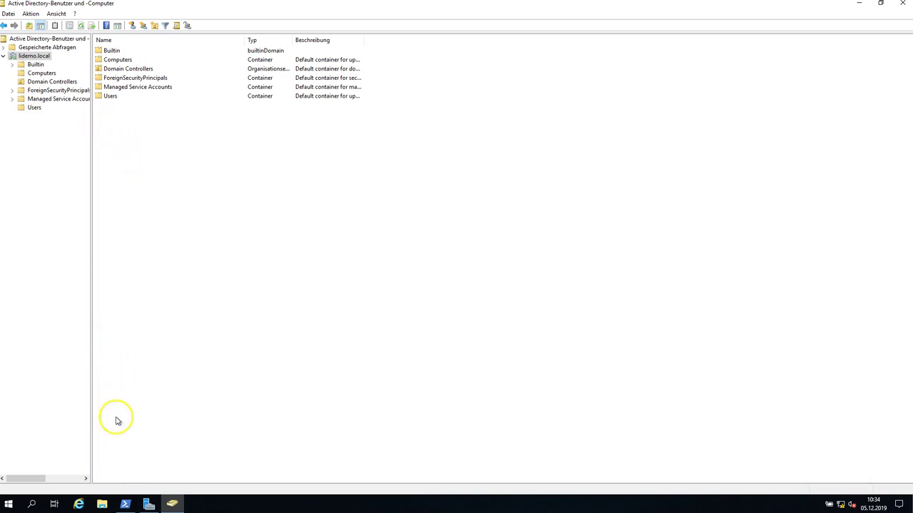
{"action": "left_click", "coordinate": [9, 504]}
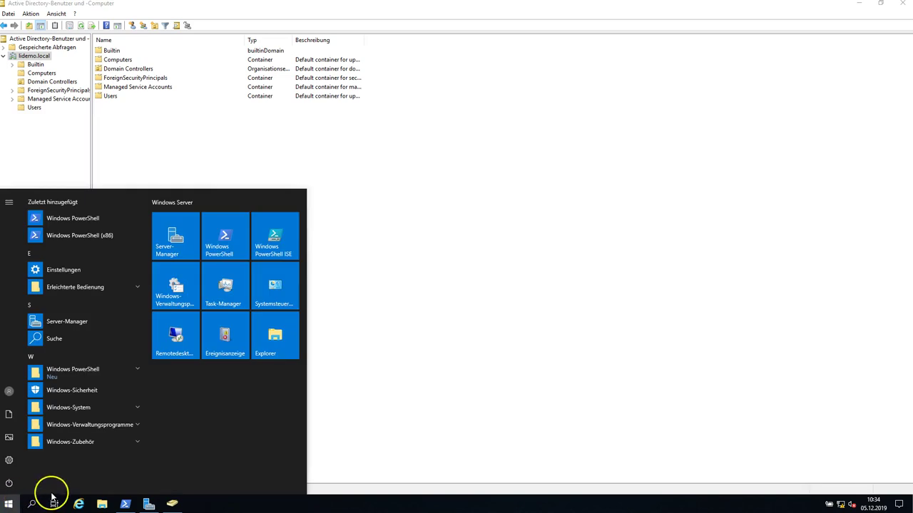
Launch Notepad from a 'note' search and move it aside to reveal the AD list.
{"action": "type", "text": "note"}
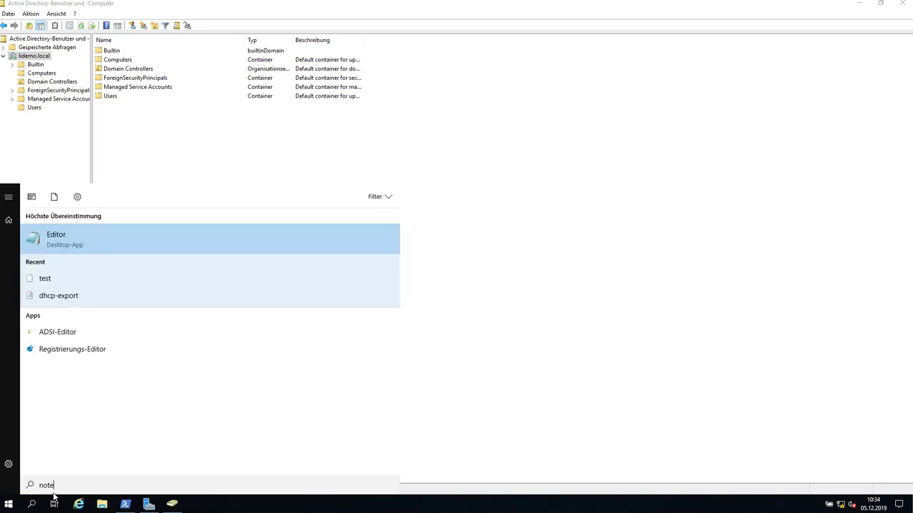
{"action": "key", "text": "Return"}
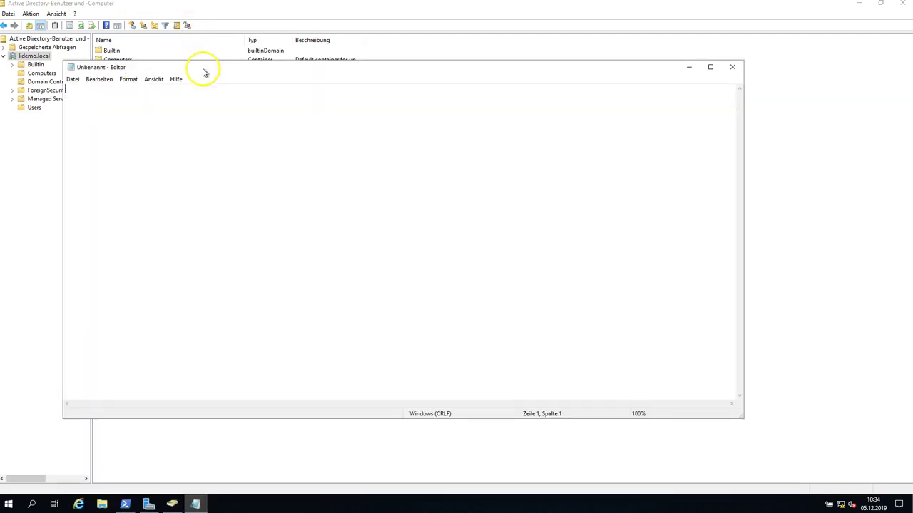
{"action": "left_click_drag", "start_coordinate": [204, 69], "coordinate": [404, 105]}
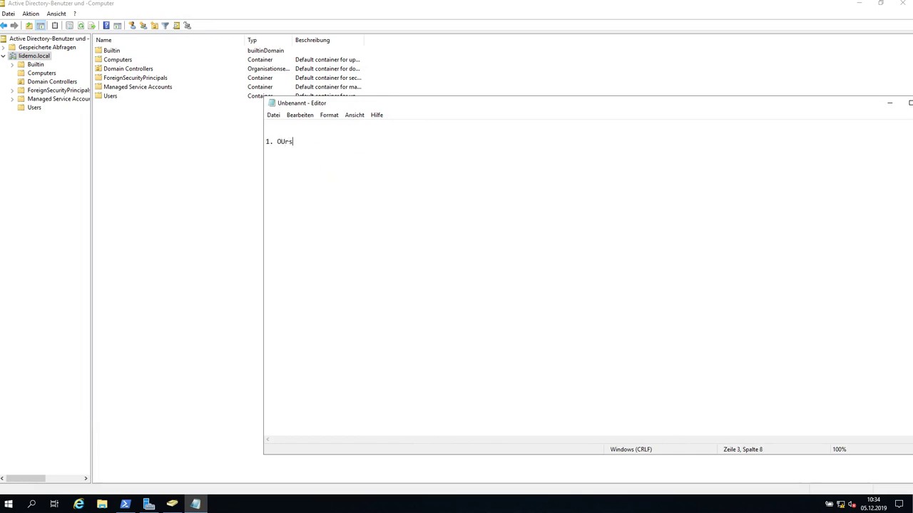
Type the outline '- Firma' with indented Benutzer, Computer and Server lines.
{"action": "type", "text": "- Firma"}
{"action": "key", "text": "Return"}
{"action": "key", "text": "Tab"}
{"action": "type", "text": "-"}
{"action": "type", "text": " Benutzer \t- C"}
{"action": "type", "text": "omputer \t- S"}
{"action": "type", "text": "erver"}
{"action": "left_click_drag", "start_coordinate": [332, 179], "coordinate": [277, 151]}
{"action": "left_click", "coordinate": [302, 159]}
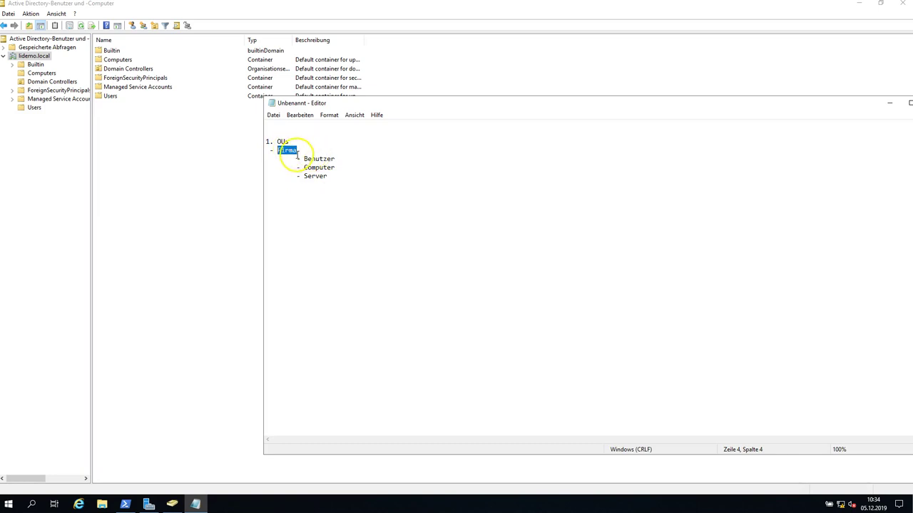
{"action": "left_click_drag", "start_coordinate": [297, 151], "coordinate": [277, 150]}
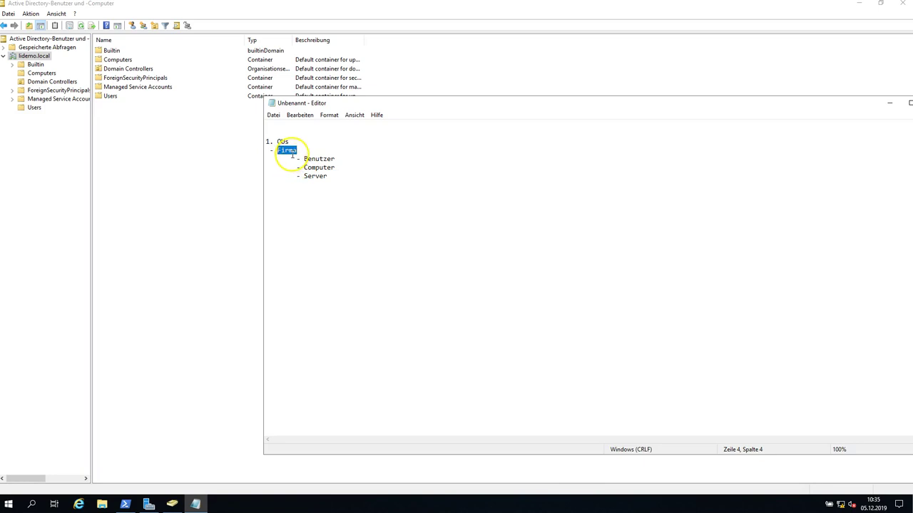
{"action": "left_click", "coordinate": [297, 160]}
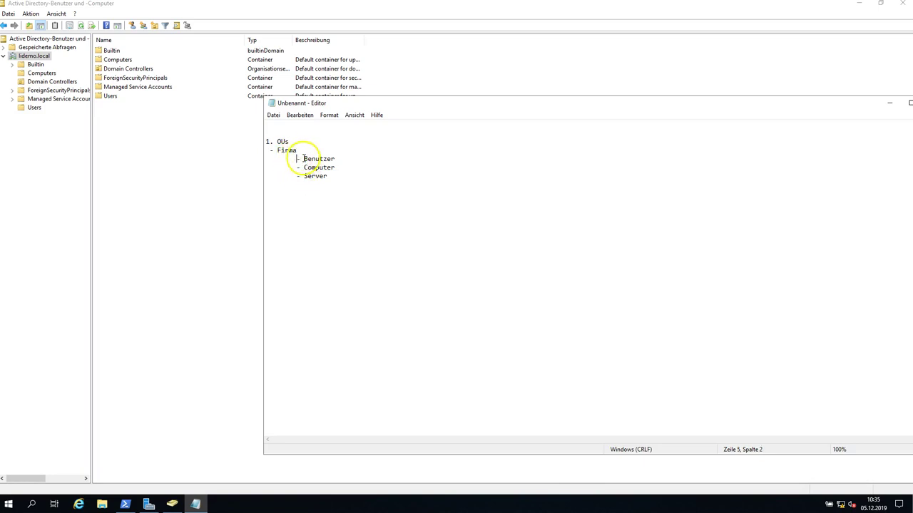
Select the Benutzer entry and add an empty line below Server.
{"action": "left_click", "coordinate": [319, 160], "text": "shift"}
{"action": "left_click", "coordinate": [340, 159], "text": "shift"}
{"action": "left_click", "coordinate": [337, 177]}
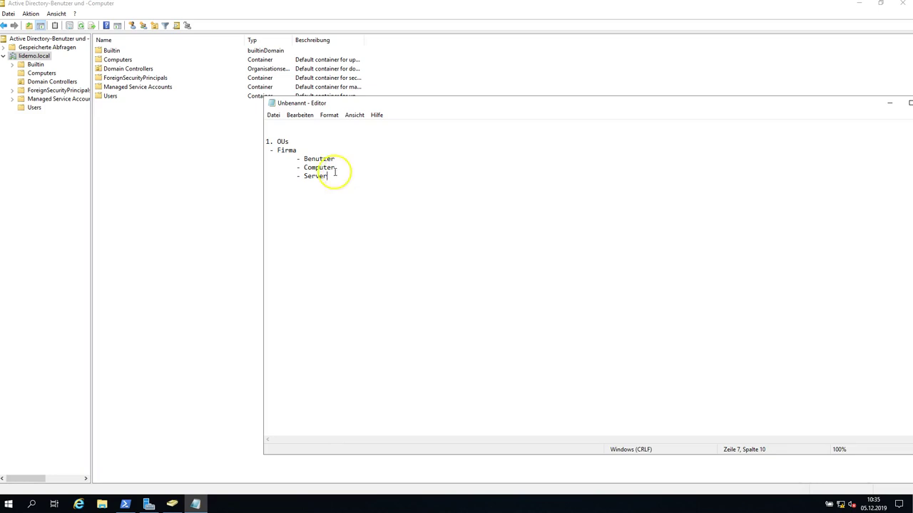
{"action": "left_click_drag", "start_coordinate": [334, 159], "coordinate": [298, 160]}
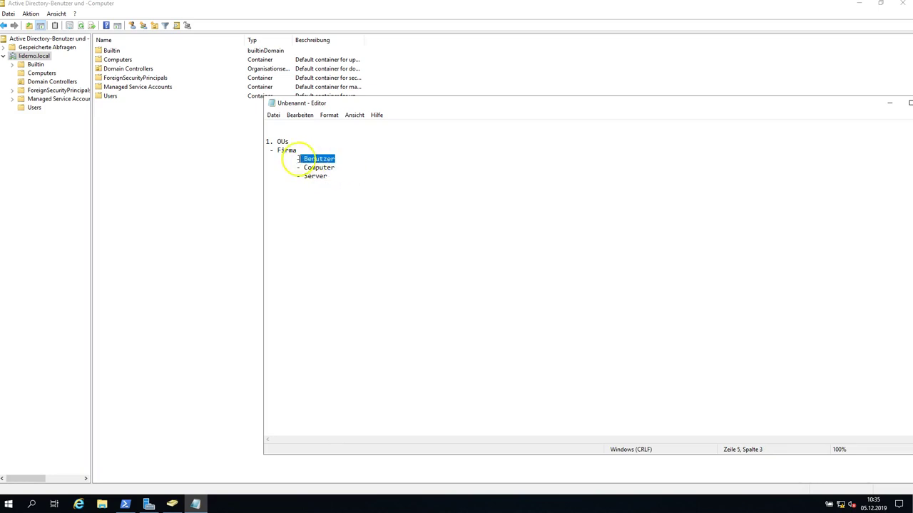
{"action": "left_click", "coordinate": [332, 178]}
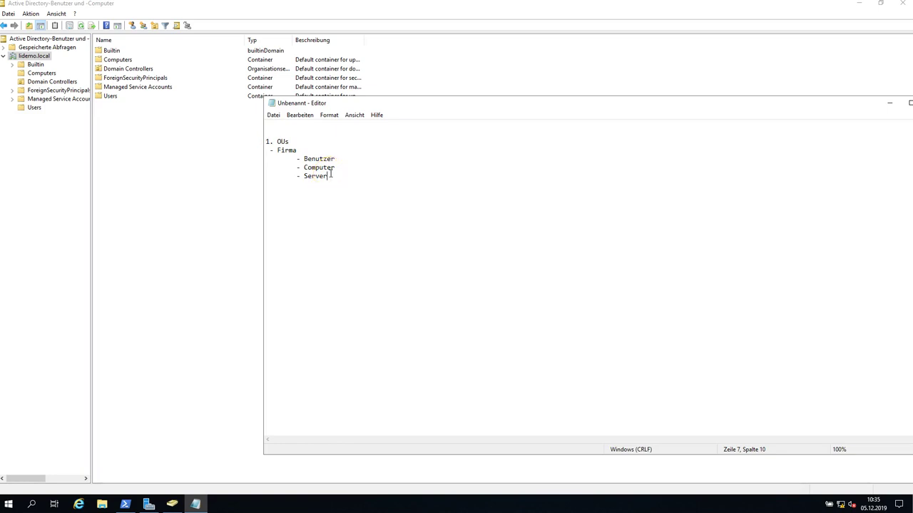
{"action": "left_click", "coordinate": [336, 178]}
{"action": "left_click", "coordinate": [338, 179]}
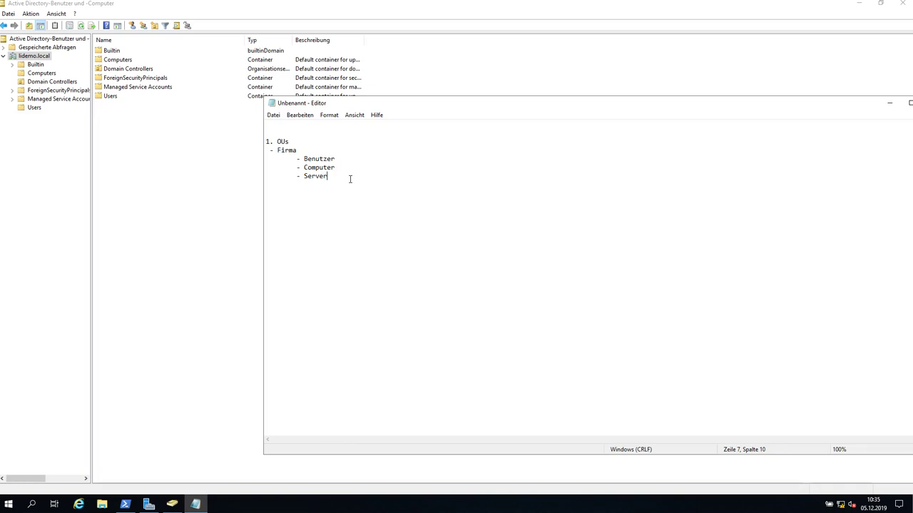
{"action": "key", "text": "Return"}
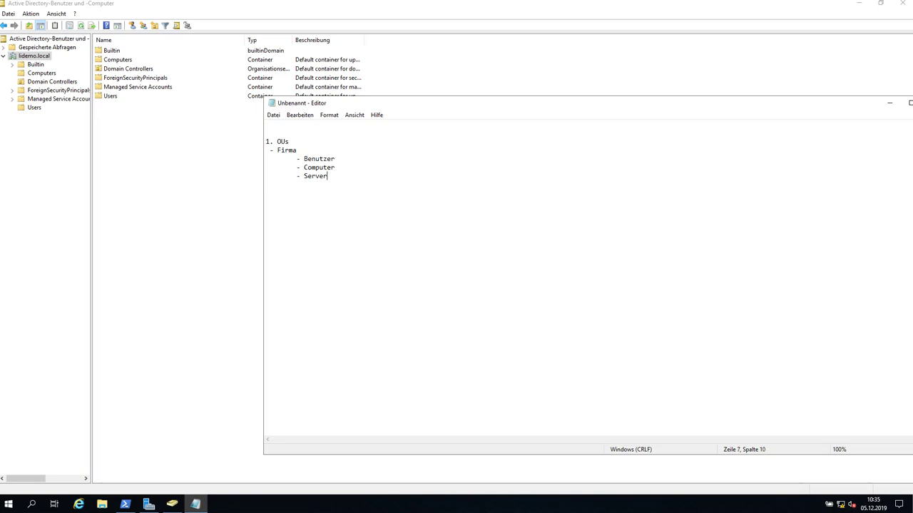
Add an indented '- litest01' line under Benutzer.
{"action": "left_click", "coordinate": [338, 158]}
{"action": "key", "text": "Return"}
{"action": "key", "text": "Tab"}
{"action": "key", "text": "Tab"}
{"action": "type", "text": "- "}
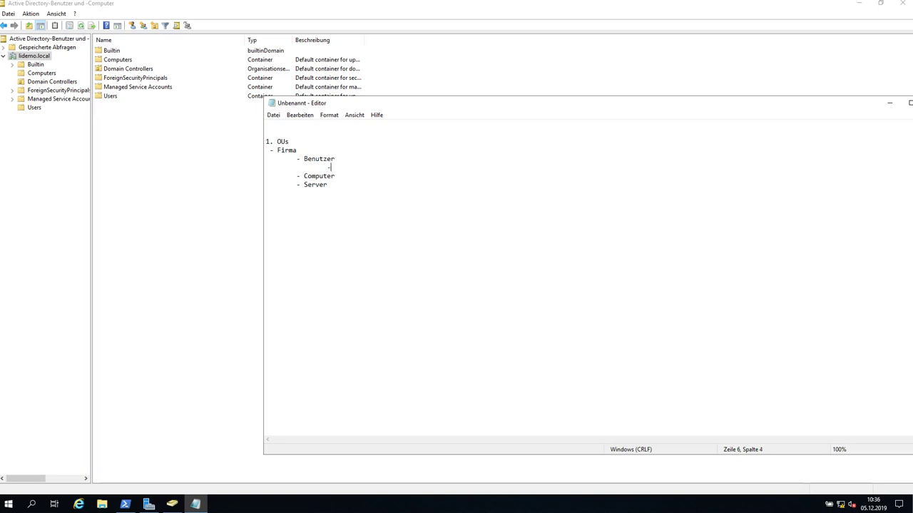
{"action": "type", "text": "litest01"}
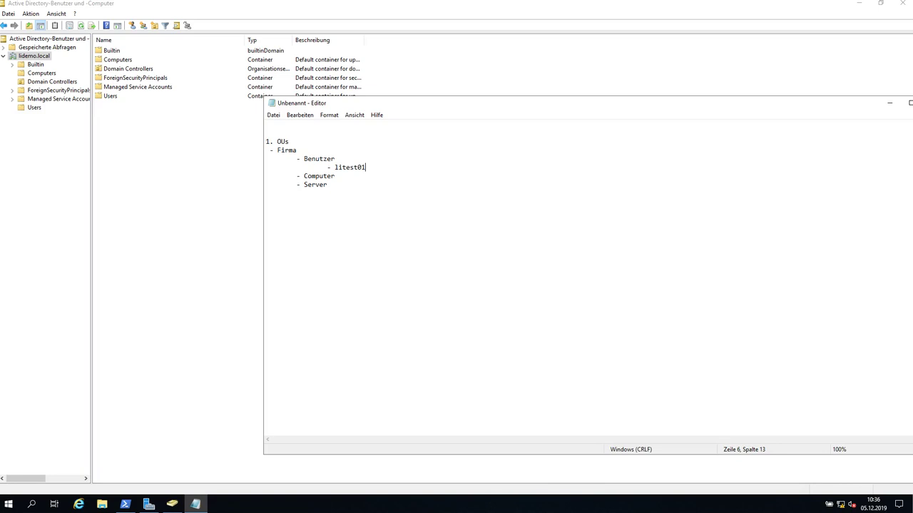
{"action": "left_click", "coordinate": [330, 184]}
{"action": "left_click", "coordinate": [385, 169]}
{"action": "left_click", "coordinate": [332, 185]}
{"action": "key", "text": "Return"}
{"action": "key", "text": "Tab"}
{"action": "type", "text": "- Gruppe"}
{"action": "key", "text": "BackSpace"}
{"action": "key", "text": "BackSpace"}
{"action": "key", "text": "BackSpace"}
{"action": "key", "text": "BackSpace"}
{"action": "key", "text": "BackSpace"}
{"action": "key", "text": "BackSpace"}
{"action": "key", "text": "BackSpace"}
{"action": "key", "text": "BackSpace"}
{"action": "key", "text": "BackSpace"}
{"action": "key", "text": "BackSpace"}
Add '- Gruppe: LIGRUPPE01' under litest01, with an indented '- litest01' member line.
{"action": "left_click", "coordinate": [372, 167]}
{"action": "key", "text": "Return"}
{"action": "key", "text": "Tab"}
{"action": "key", "text": "Tab"}
{"action": "type", "text": "- Gruppe: "}
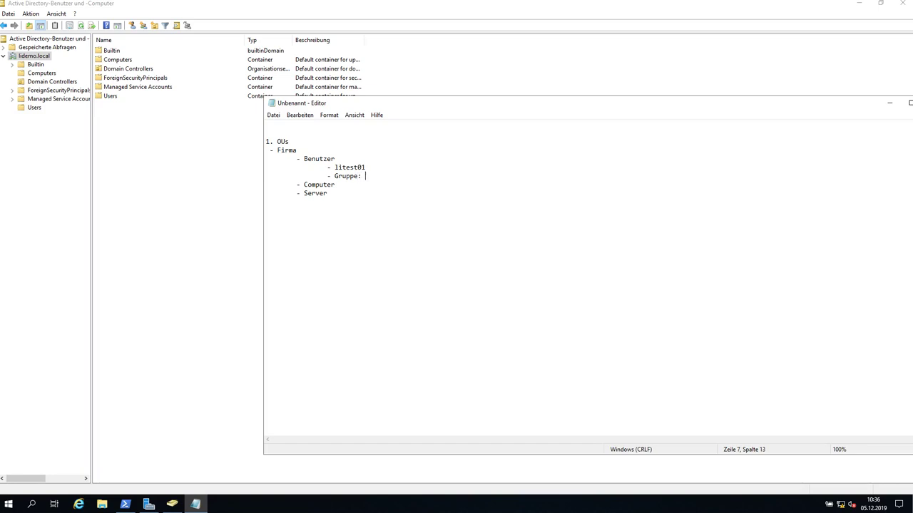
{"action": "type", "text": "TE"}
{"action": "key", "text": "BackSpace"}
{"action": "type", "text": "ESTER"}
{"action": "key", "text": "BackSpace"}
{"action": "key", "text": "BackSpace"}
{"action": "key", "text": "BackSpace"}
{"action": "key", "text": "BackSpace"}
{"action": "key", "text": "BackSpace"}
{"action": "key", "text": "BackSpace"}
{"action": "type", "text": "LIGRUPPE01"}
{"action": "key", "text": "Return"}
{"action": "key", "text": "Tab"}
{"action": "key", "text": "Tab"}
{"action": "type", "text": "- li"}
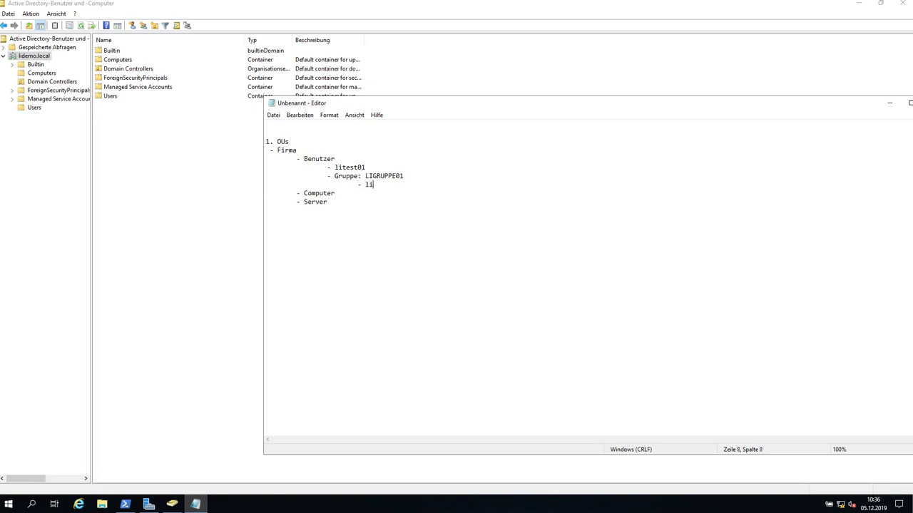
{"action": "type", "text": "test01"}
Select and review the whole Firma outline, then return to Windows PowerShell.
{"action": "left_click_drag", "start_coordinate": [342, 206], "coordinate": [261, 142]}
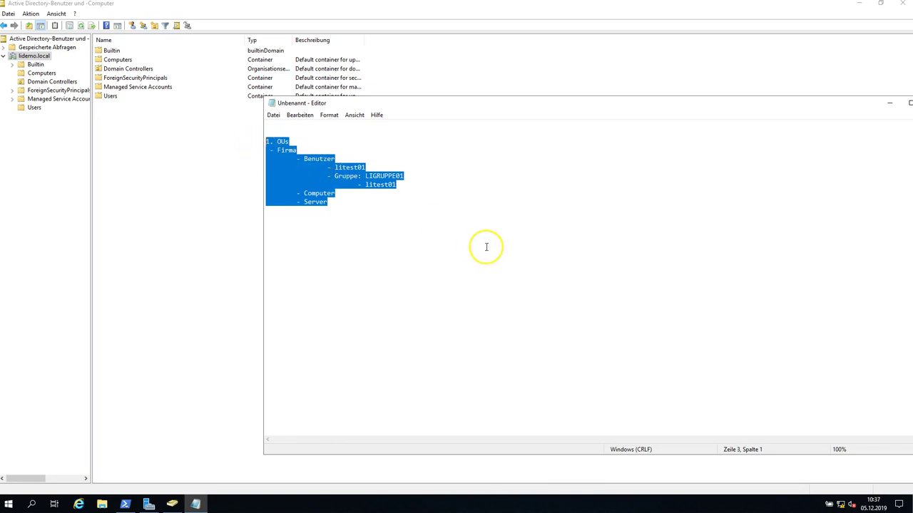
{"action": "left_click", "coordinate": [382, 206]}
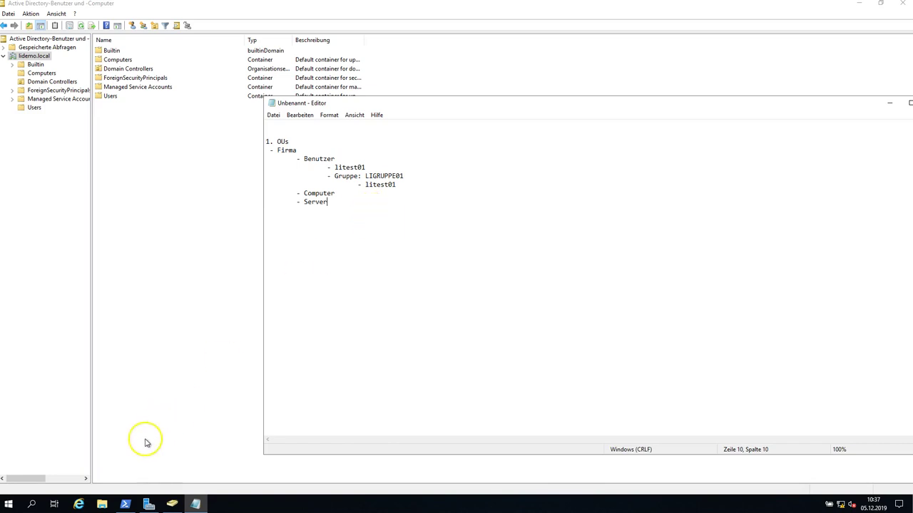
{"action": "left_click", "coordinate": [125, 504]}
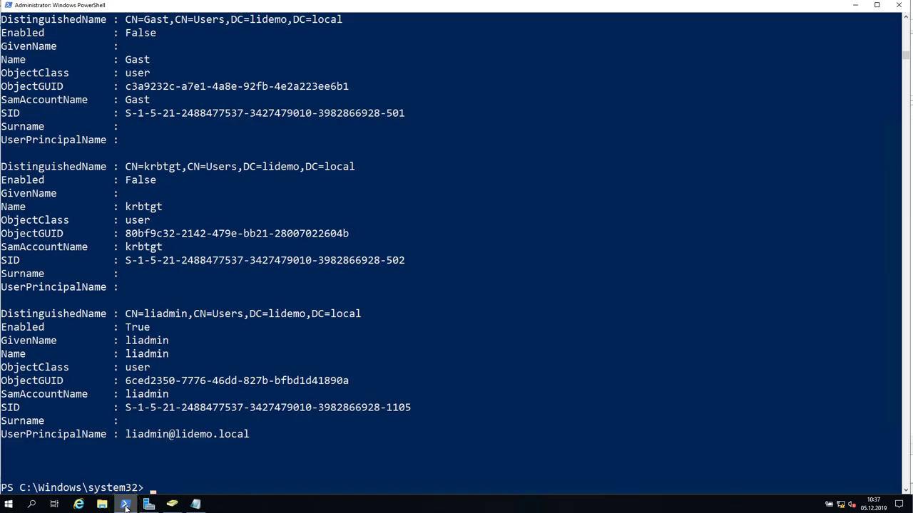
List all cmdlets in the activedirectory module with Get-Command -Module activedirectory.
{"action": "scroll", "coordinate": [329, 307], "scroll_direction": "down", "scroll_amount": 3}
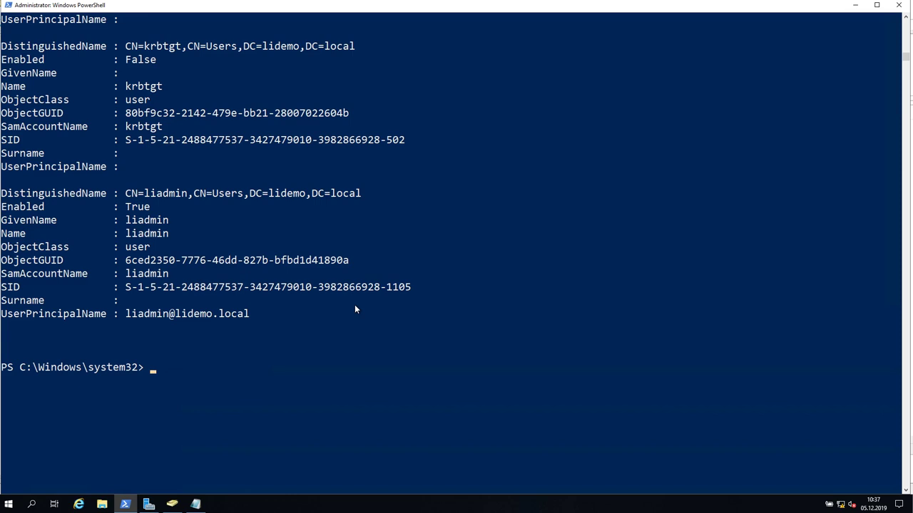
{"action": "type", "text": "get-com"}
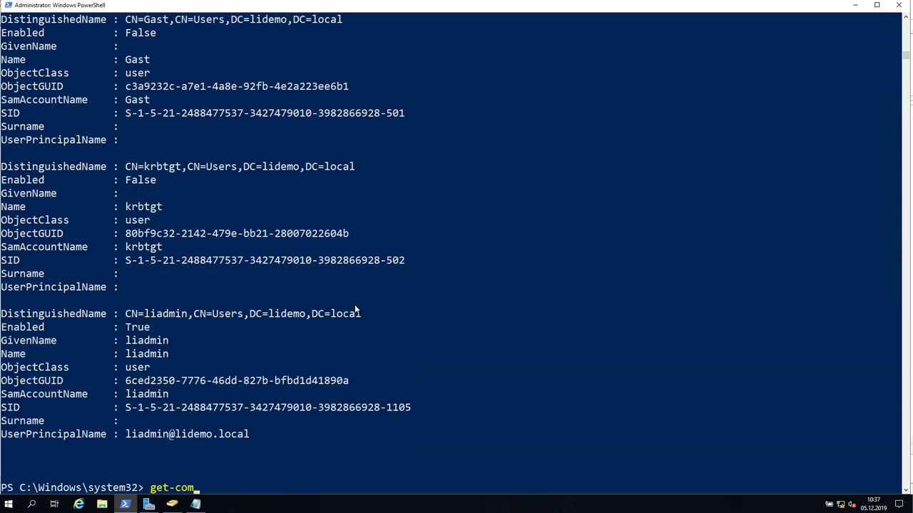
{"action": "key", "text": "Tab"}
{"action": "type", "text": "-Module act"}
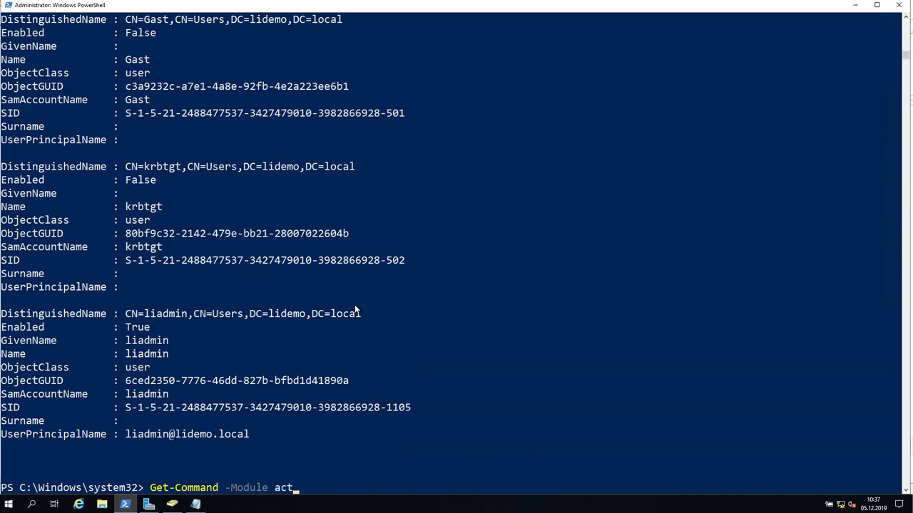
{"action": "type", "text": "ivedirectory"}
{"action": "key", "text": "Return"}
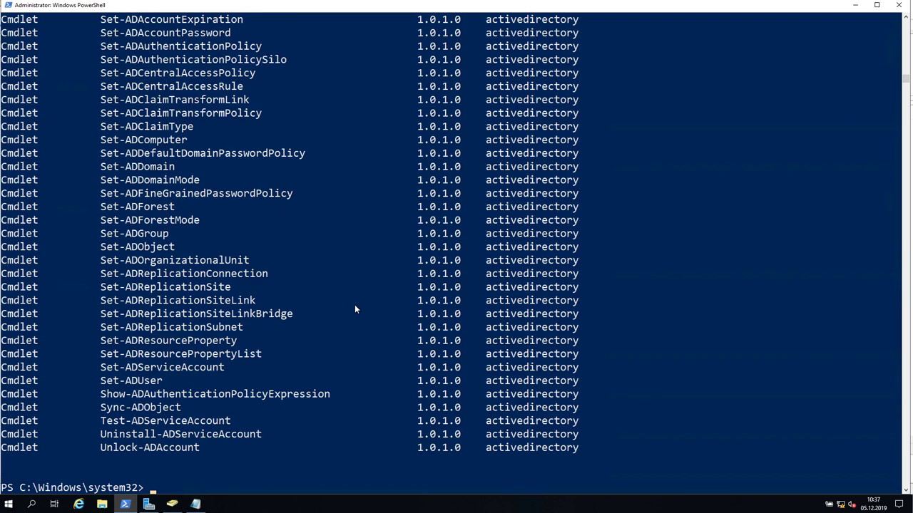
Rerun the listing filtered with -Name *ou* to show only matching cmdlets.
{"action": "key", "text": "Up"}
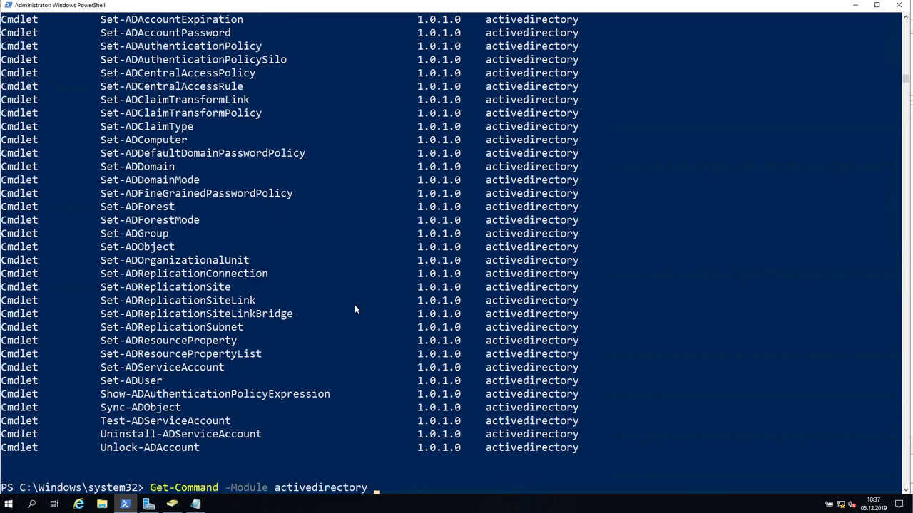
{"action": "type", "text": "-Name \""}
{"action": "key", "text": "BackSpace"}
{"action": "type", "text": "*"}
{"action": "type", "text": "ou*"}
{"action": "key", "text": "Return"}
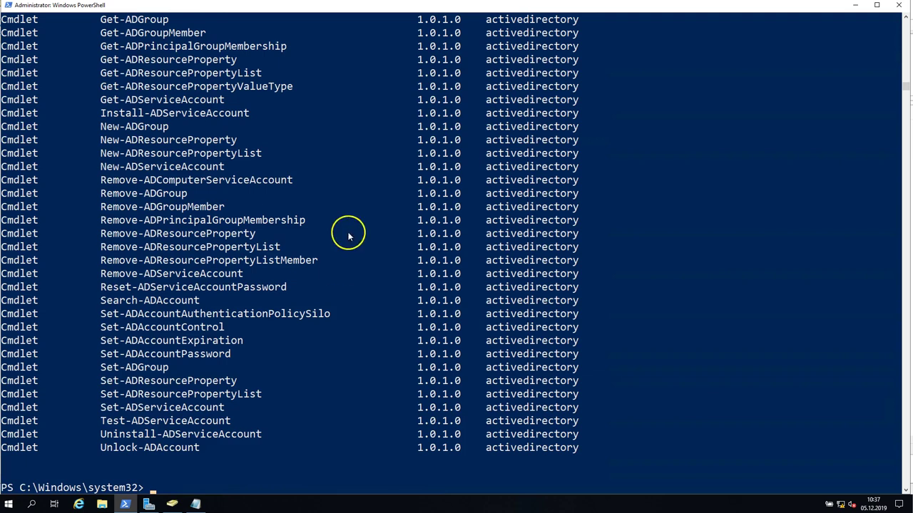
{"action": "scroll", "coordinate": [361, 238], "scroll_direction": "up", "scroll_amount": 2}
{"action": "scroll", "coordinate": [369, 241], "scroll_direction": "down", "scroll_amount": 4}
Change the name filter to *orga* to list the four ADOrganizationalUnit cmdlets.
{"action": "key", "text": "Up"}
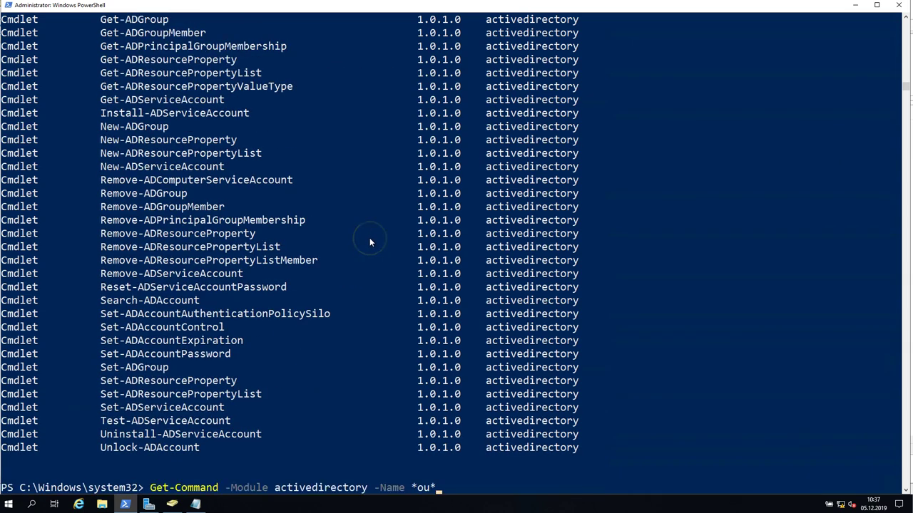
{"action": "key", "text": "BackSpace"}
{"action": "type", "text": "rga"}
{"action": "key", "text": "Return"}
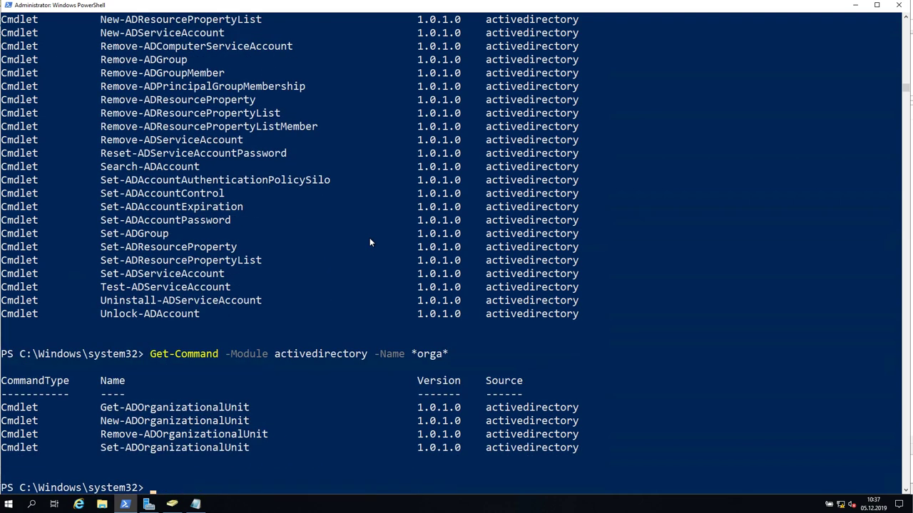
{"action": "scroll", "coordinate": [362, 278], "scroll_direction": "down", "scroll_amount": 2}
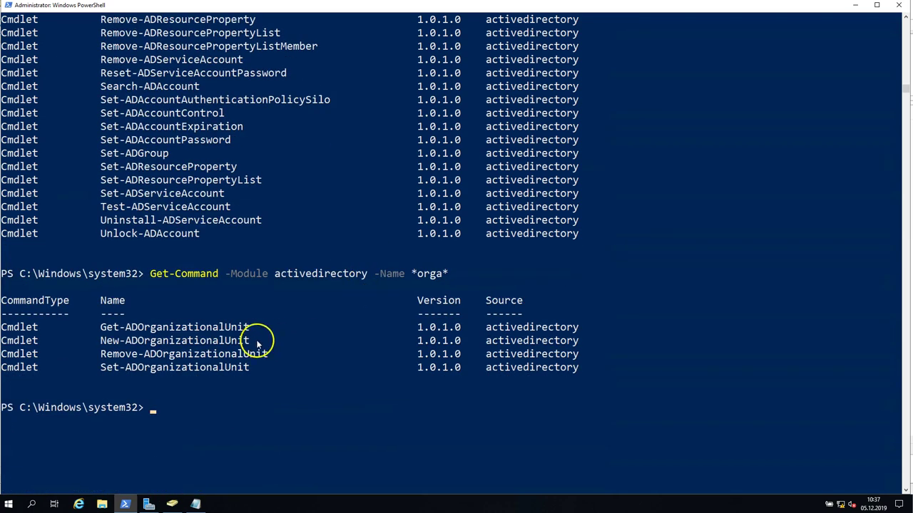
Copy the New-ADOrganizationalUnit name from the output and cancel the recalled command line.
{"action": "key", "text": "Up"}
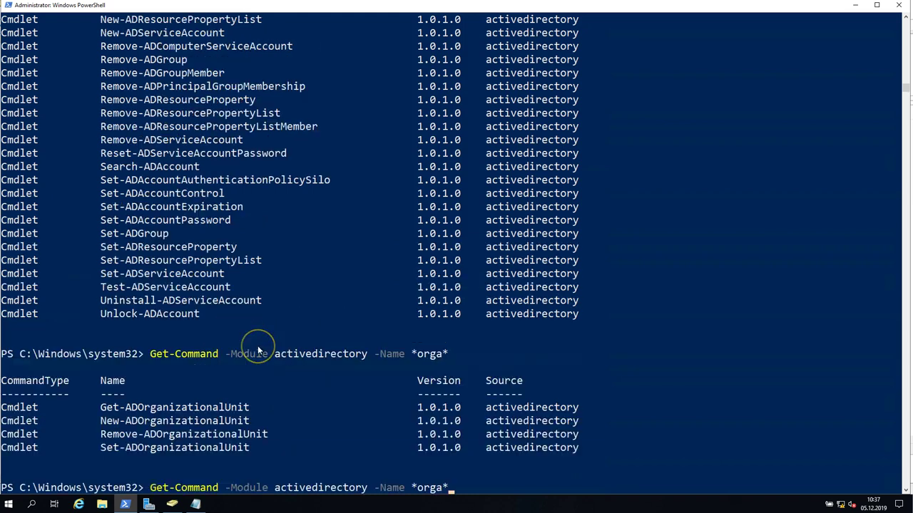
{"action": "scroll", "coordinate": [382, 303], "scroll_direction": "down", "scroll_amount": 1}
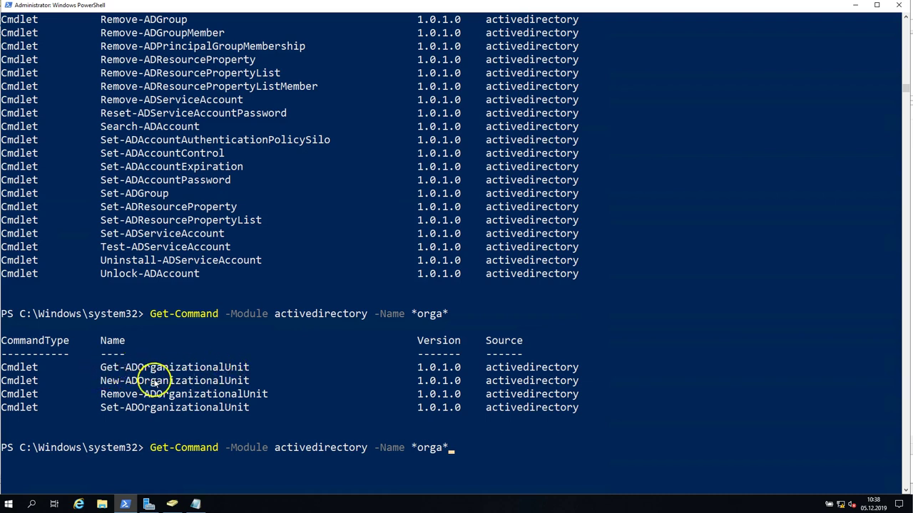
{"action": "left_click_drag", "start_coordinate": [100, 367], "coordinate": [253, 367]}
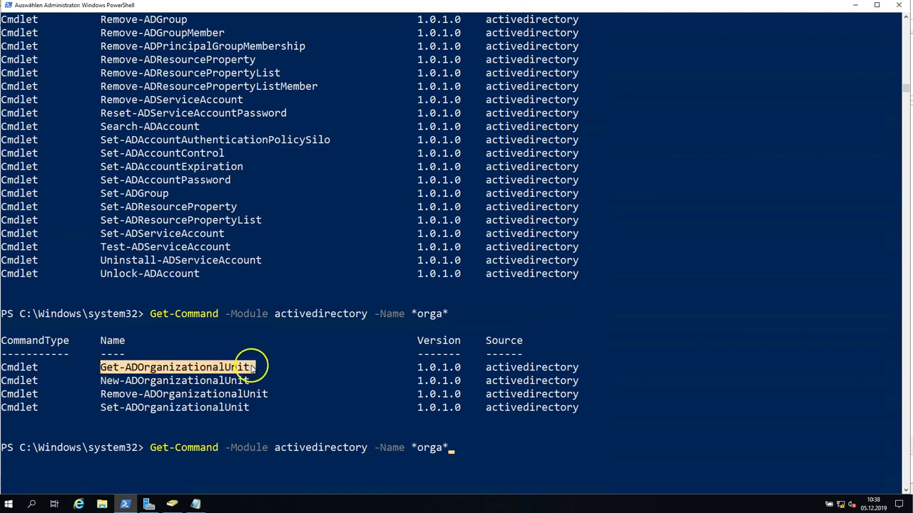
{"action": "left_click_drag", "start_coordinate": [100, 382], "coordinate": [250, 381]}
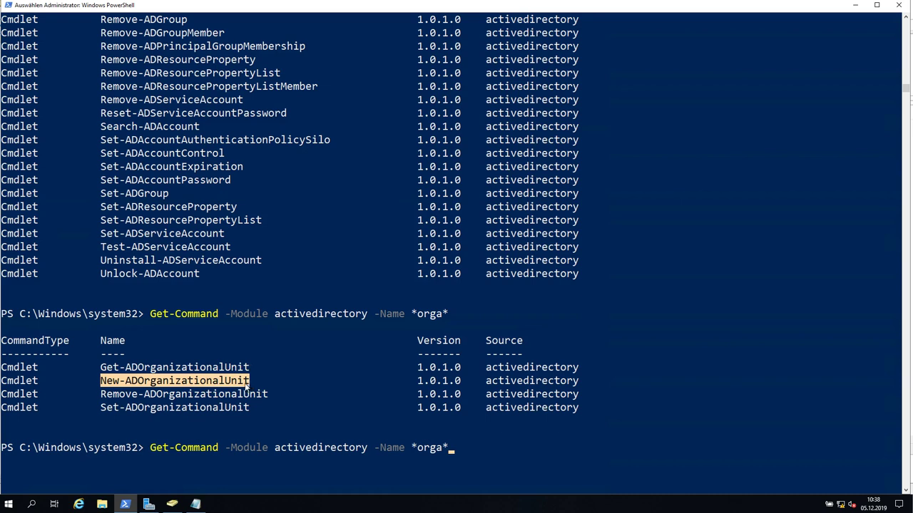
{"action": "left_click_drag", "start_coordinate": [101, 394], "coordinate": [267, 396]}
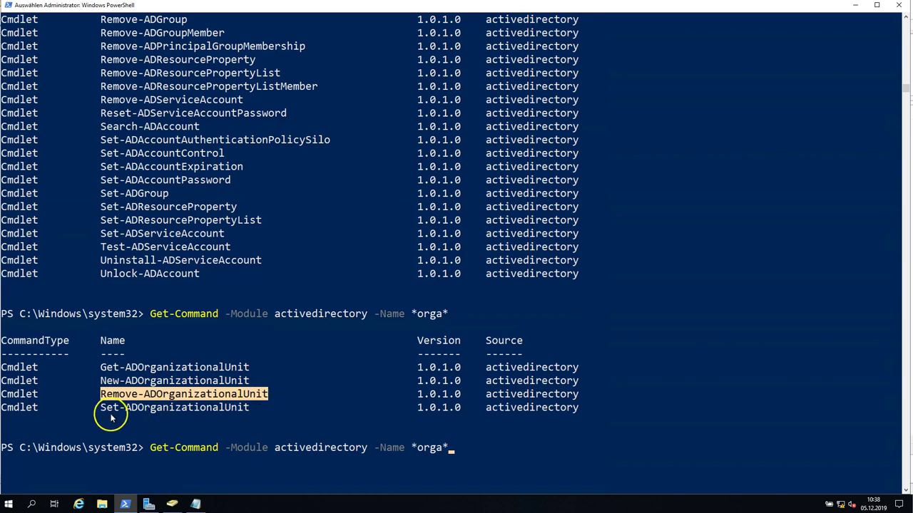
{"action": "left_click_drag", "start_coordinate": [101, 408], "coordinate": [250, 407]}
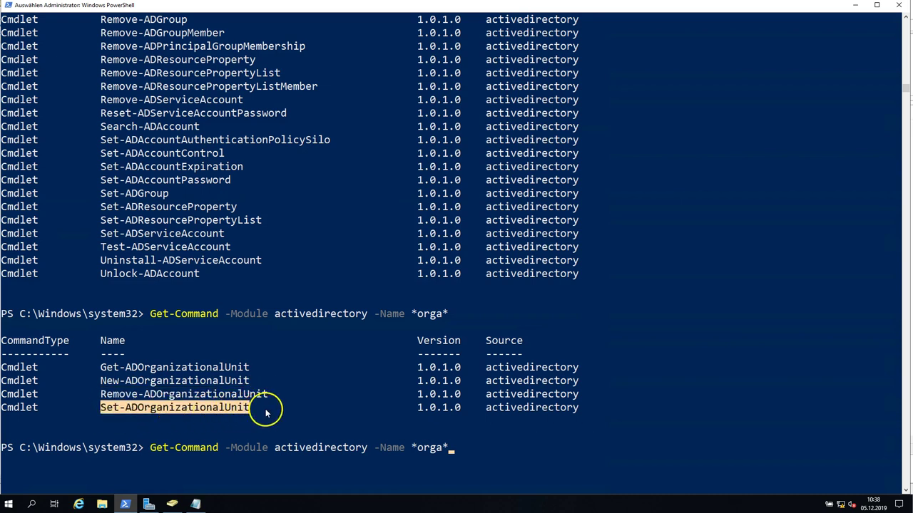
{"action": "left_click_drag", "start_coordinate": [102, 380], "coordinate": [249, 381]}
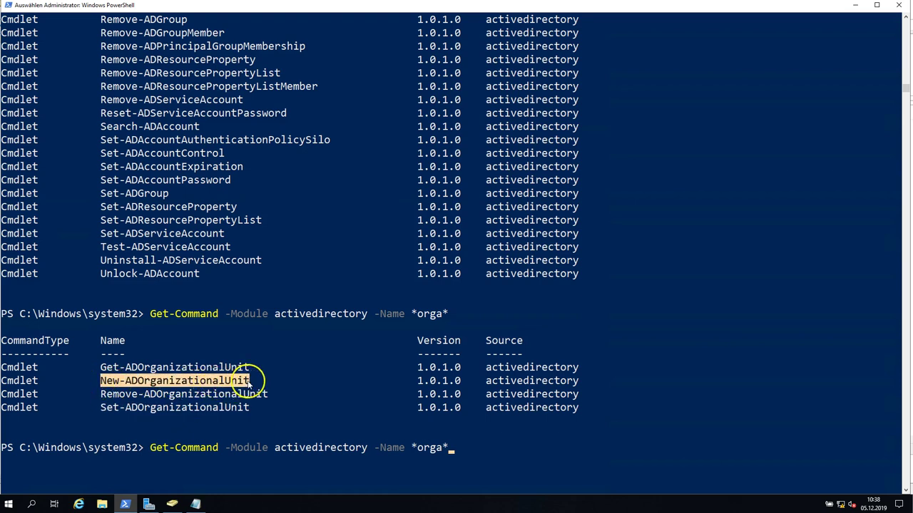
{"action": "right_click", "coordinate": [497, 408]}
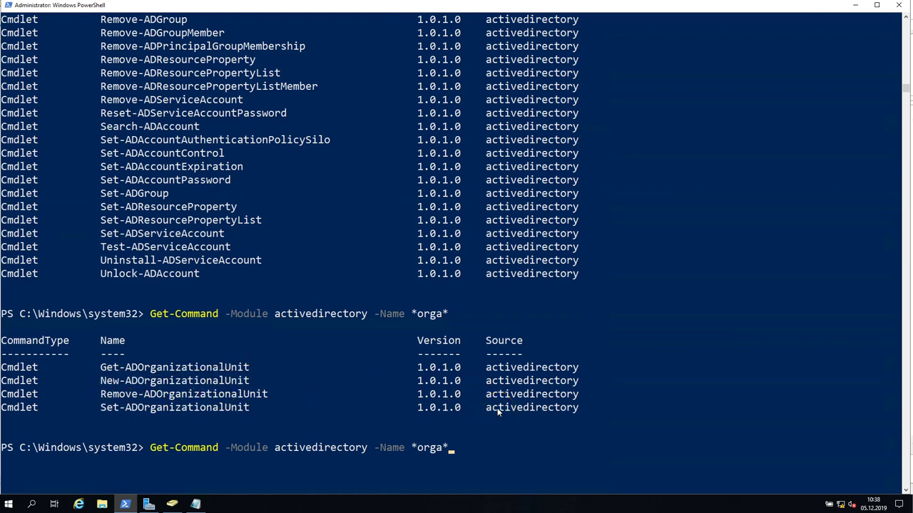
{"action": "left_click", "coordinate": [452, 422]}
{"action": "key", "text": "ctrl+c"}
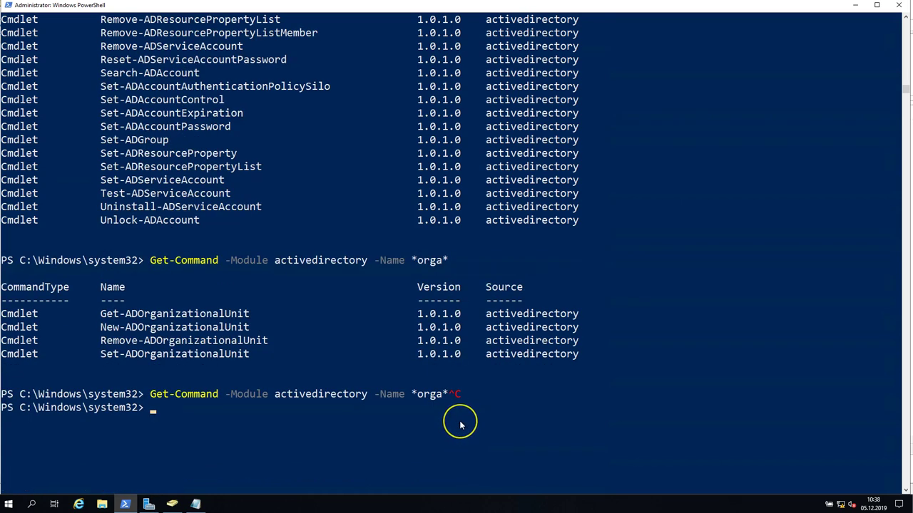
Enter the New-ADOrganizationalUnit cmdlet, browsing its parameters with Tab completion.
{"action": "type", "text": "New-"}
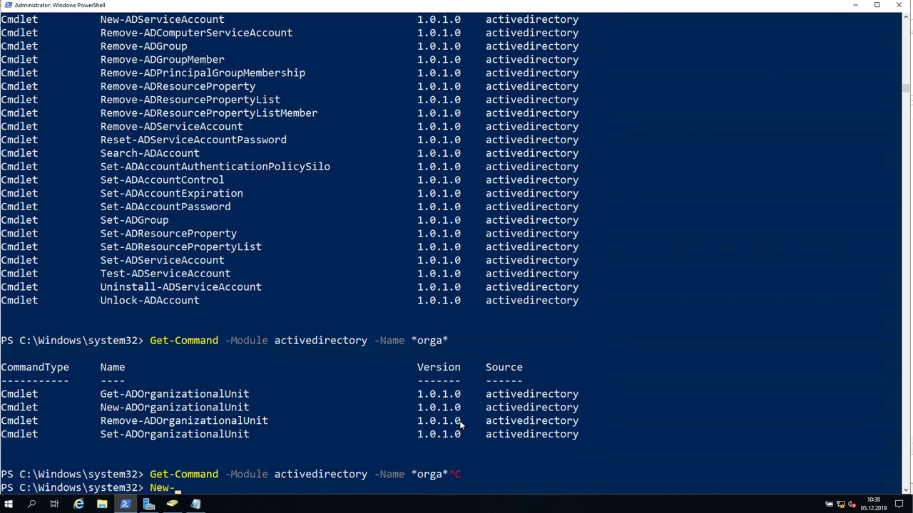
{"action": "type", "text": "ADOrg"}
{"action": "key", "text": "Tab"}
{"action": "type", "text": "-"}
{"action": "key", "text": "shift+Tab"}
{"action": "key", "text": "shift+Tab"}
{"action": "key", "text": "Tab"}
{"action": "key", "text": "Tab"}
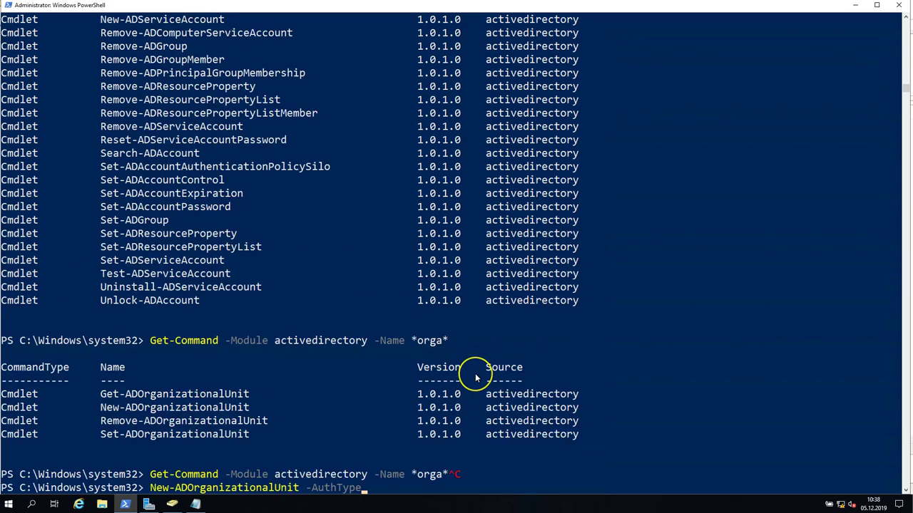
{"action": "key", "text": "Tab"}
{"action": "key", "text": "Tab"}
{"action": "key", "text": "Tab"}
{"action": "key", "text": "Tab"}
{"action": "key", "text": "Tab"}
{"action": "key", "text": "Tab"}
{"action": "key", "text": "Tab"}
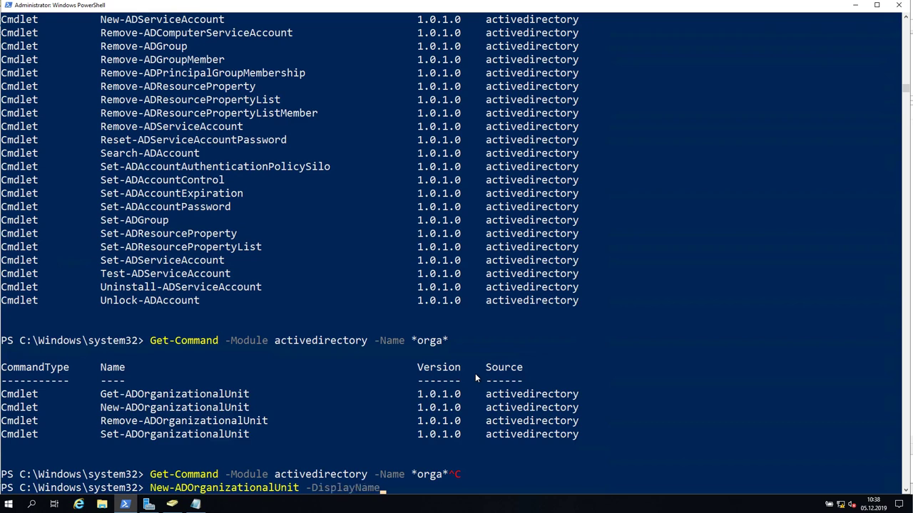
{"action": "key", "text": "Tab"}
{"action": "key", "text": "Tab"}
{"action": "key", "text": "BackSpace"}
{"action": "key", "text": "BackSpace"}
{"action": "key", "text": "BackSpace"}
{"action": "key", "text": "BackSpace"}
{"action": "key", "text": "BackSpace"}
{"action": "key", "text": "BackSpace"}
{"action": "key", "text": "BackSpace"}
{"action": "key", "text": "BackSpace"}
{"action": "key", "text": "BackSpace"}
{"action": "key", "text": "BackSpace"}
{"action": "key", "text": "BackSpace"}
{"action": "key", "text": "BackSpace"}
Add -Name "Firma" and run the command to create the Firma OU.
{"action": "type", "text": "Name"}
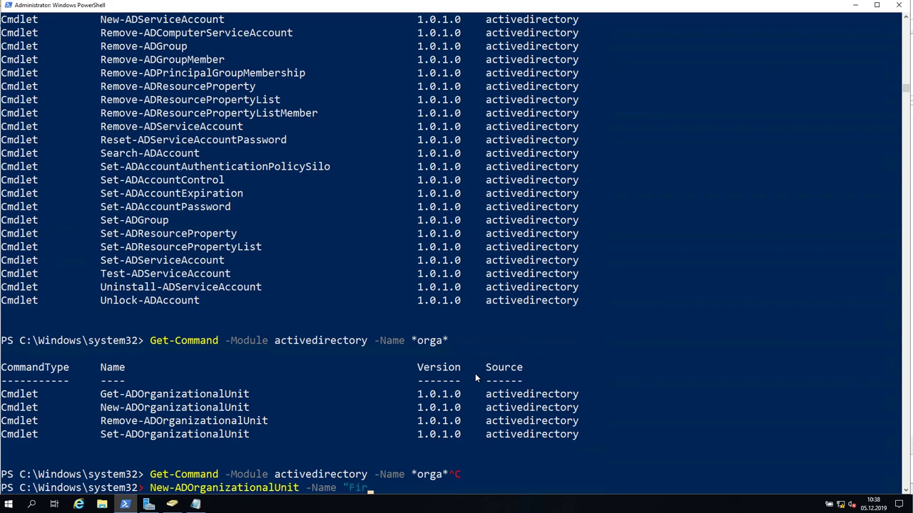
{"action": "type", "text": " -"}
{"action": "key", "text": "Tab"}
{"action": "key", "text": "Tab"}
{"action": "key", "text": "Tab"}
{"action": "key", "text": "Tab"}
{"action": "key", "text": "Tab"}
{"action": "key", "text": "Tab"}
{"action": "key", "text": "Tab"}
{"action": "key", "text": "Tab"}
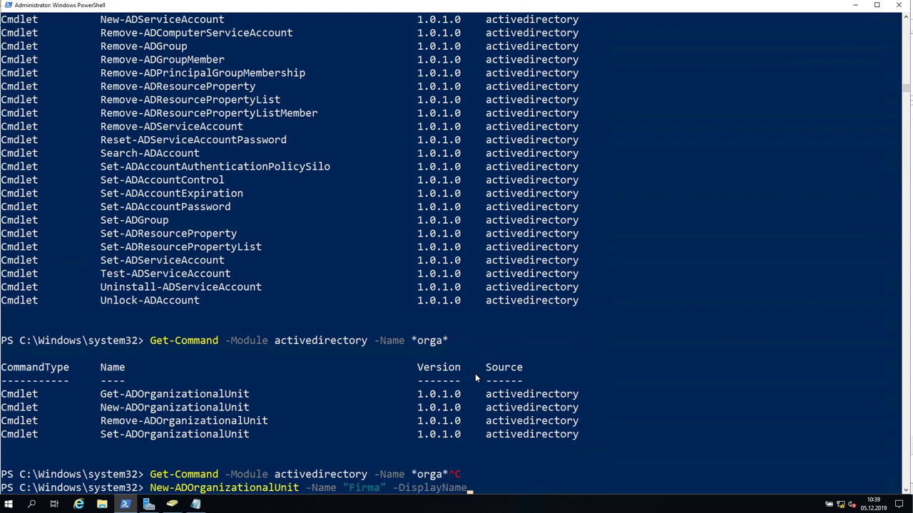
{"action": "key", "text": "Tab"}
{"action": "key", "text": "Tab"}
{"action": "key", "text": "Tab"}
{"action": "key", "text": "Tab"}
{"action": "key", "text": "Tab"}
{"action": "key", "text": "Tab"}
{"action": "key", "text": "Tab"}
{"action": "key", "text": "Tab"}
{"action": "key", "text": "Tab"}
{"action": "key", "text": "Tab"}
{"action": "key", "text": "Tab"}
{"action": "key", "text": "BackSpace"}
{"action": "key", "text": "BackSpace"}
{"action": "key", "text": "BackSpace"}
{"action": "key", "text": "BackSpace"}
{"action": "key", "text": "BackSpace"}
{"action": "key", "text": "BackSpace"}
{"action": "key", "text": "BackSpace"}
{"action": "key", "text": "BackSpace"}
{"action": "key", "text": "BackSpace"}
{"action": "key", "text": "Return"}
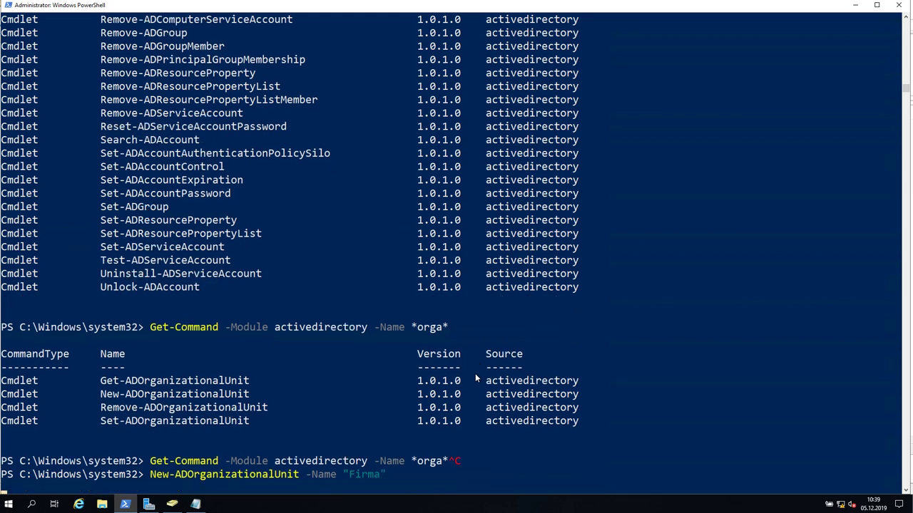
{"action": "scroll", "coordinate": [301, 226], "scroll_direction": "down", "scroll_amount": 2}
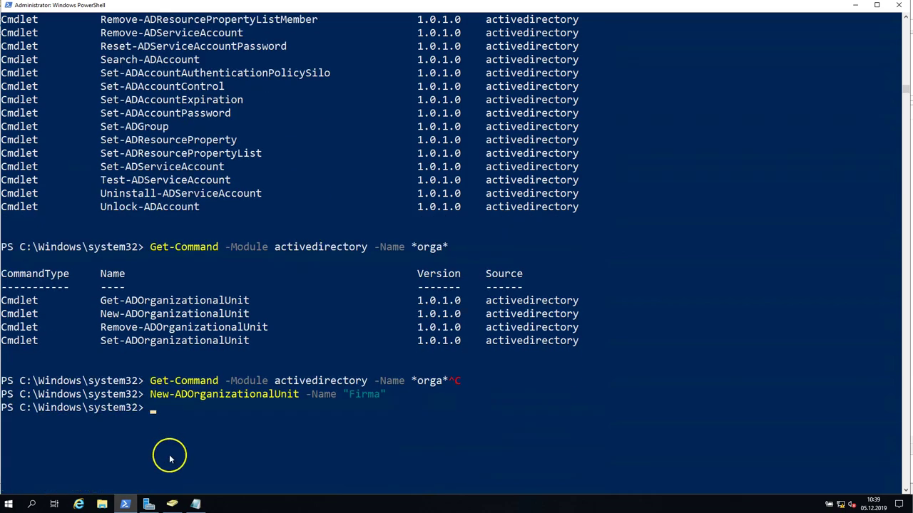
Refresh the lidemo.local domain in Active Directory Users and Computers and open the Firma OU.
{"action": "left_click", "coordinate": [172, 504]}
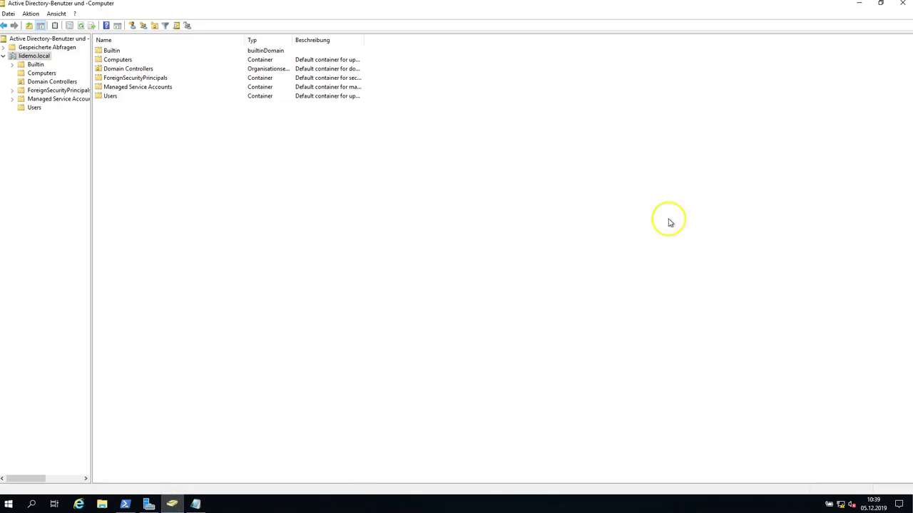
{"action": "left_click", "coordinate": [23, 56]}
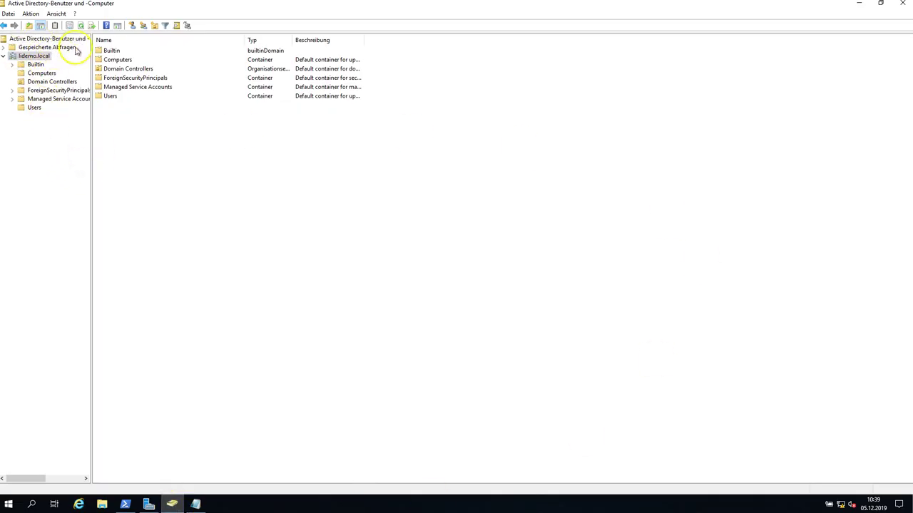
{"action": "left_click", "coordinate": [82, 26]}
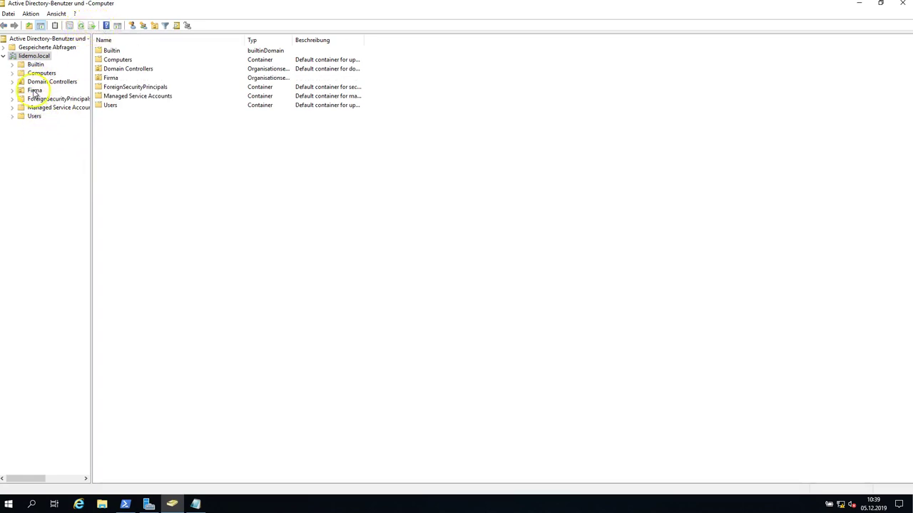
{"action": "left_click", "coordinate": [33, 92]}
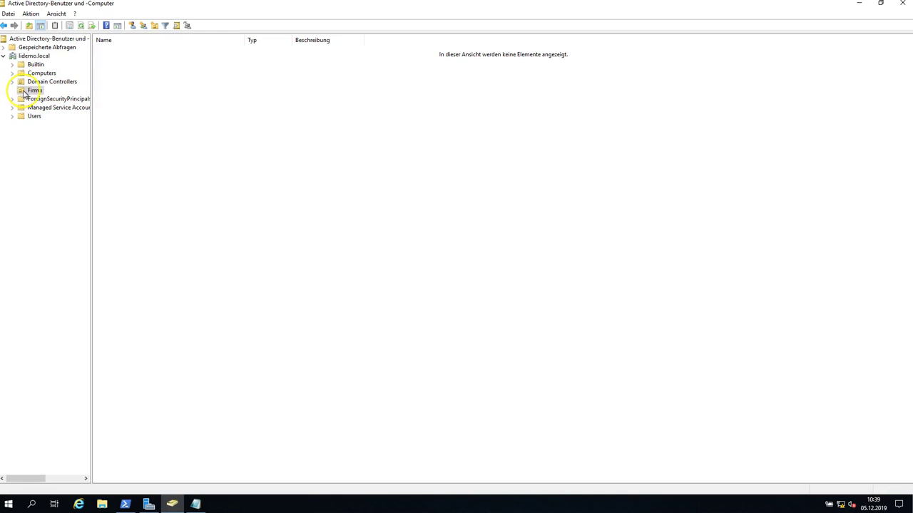
Highlight Firma and Benutzer in the Notepad OU outline.
{"action": "left_click", "coordinate": [195, 504]}
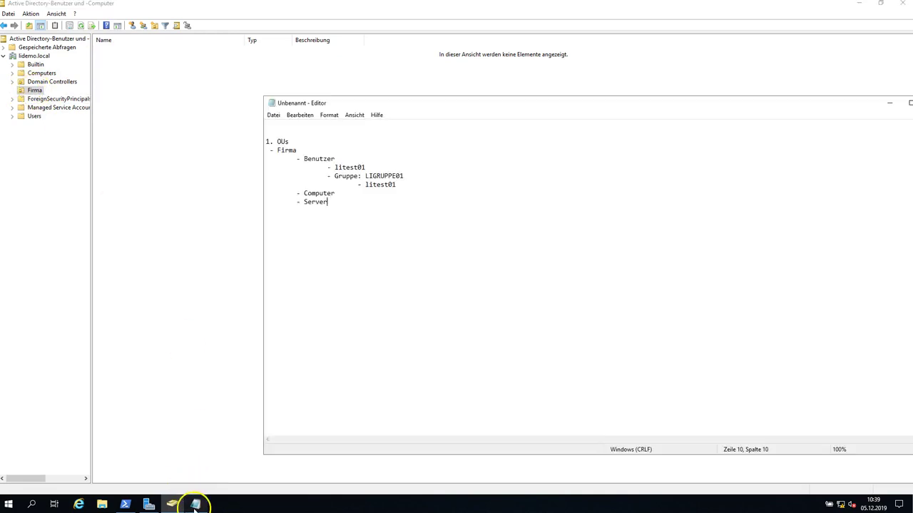
{"action": "double_click", "coordinate": [288, 150]}
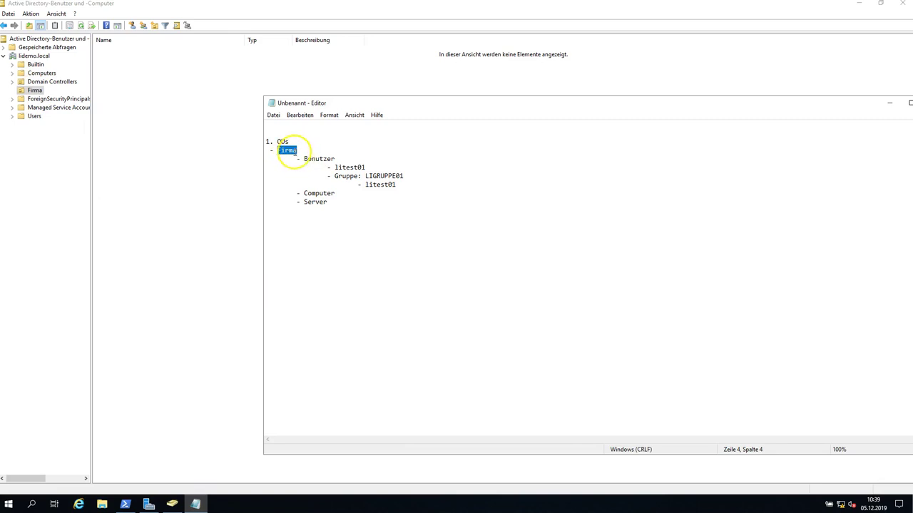
{"action": "left_click_drag", "start_coordinate": [334, 158], "coordinate": [308, 158]}
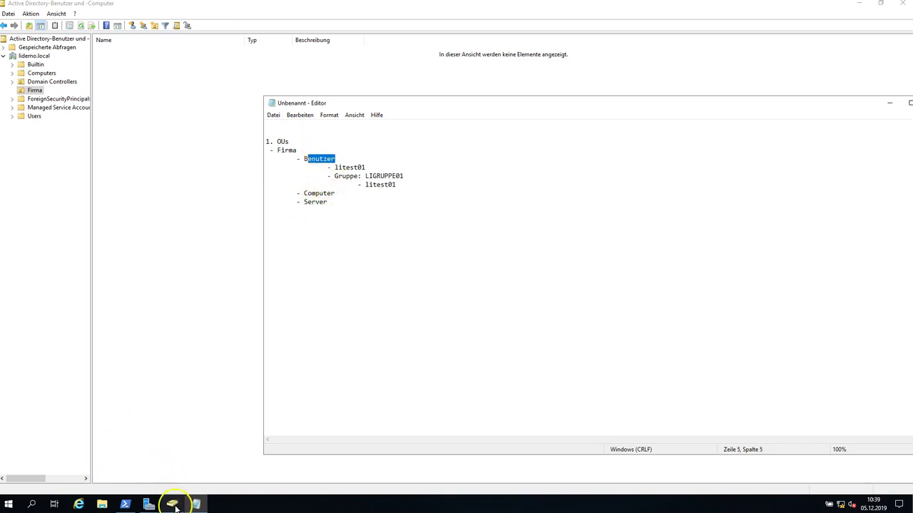
Back in PowerShell, recall the Firma OU command and cancel it unrun.
{"action": "left_click", "coordinate": [125, 504]}
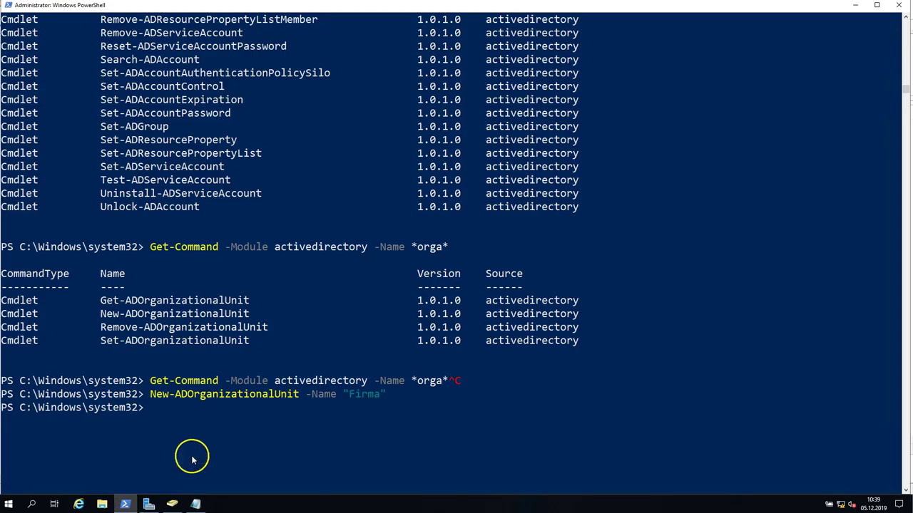
{"action": "key", "text": "Up"}
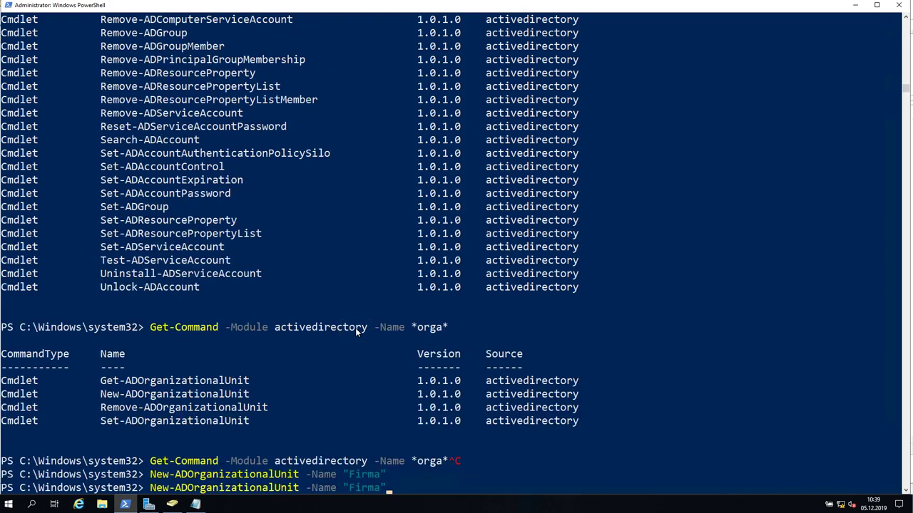
{"action": "key", "text": "ctrl+c"}
Clear the console with cls and edit the recalled OU command to name Benutzer.
{"action": "type", "text": "cls"}
{"action": "key", "text": "Return"}
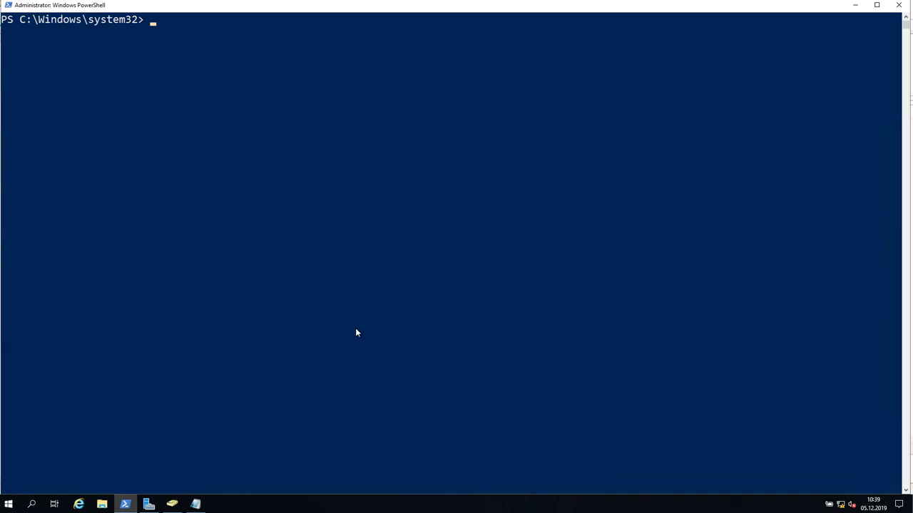
{"action": "key", "text": "Up"}
{"action": "key", "text": "Up"}
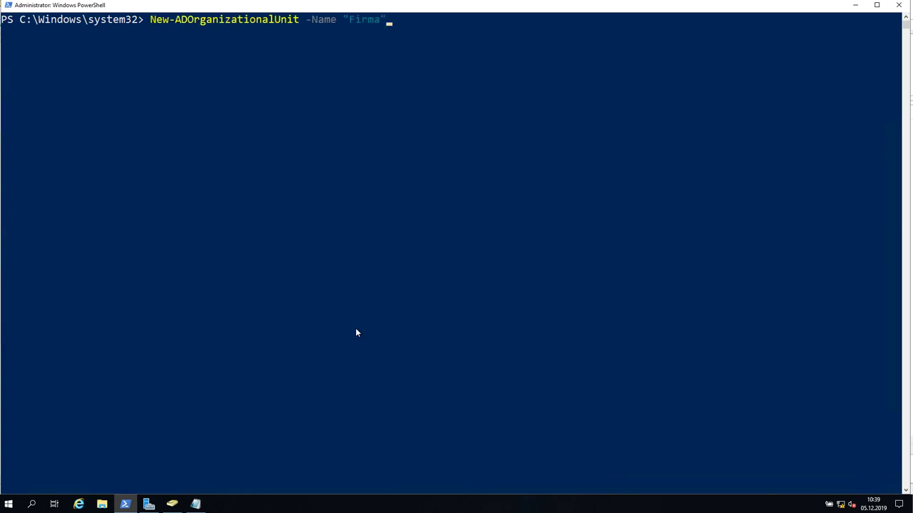
{"action": "key", "text": "BackSpace"}
{"action": "key", "text": "BackSpace"}
{"action": "type", "text": "Benutzer"}
Check the still-empty Firma OU in Active Directory Users and Computers.
{"action": "left_click", "coordinate": [172, 504]}
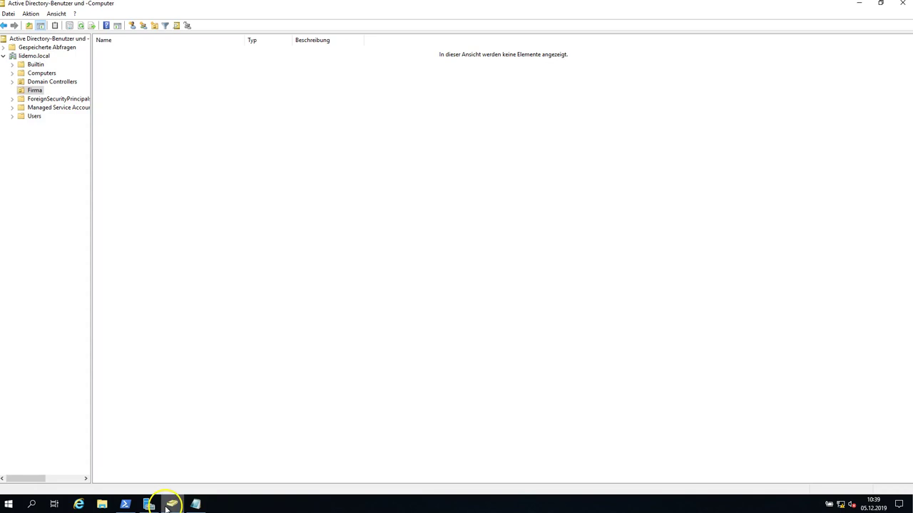
{"action": "left_click", "coordinate": [34, 91]}
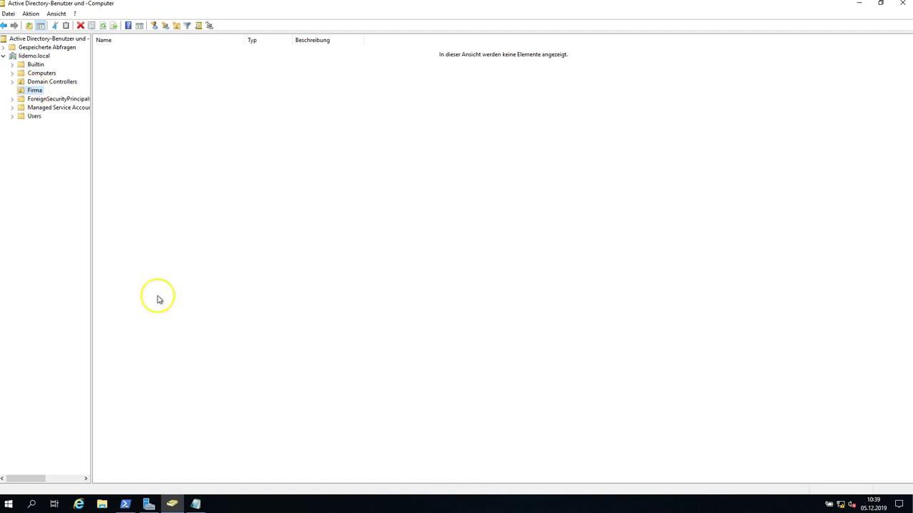
{"action": "mouse_move", "coordinate": [197, 504]}
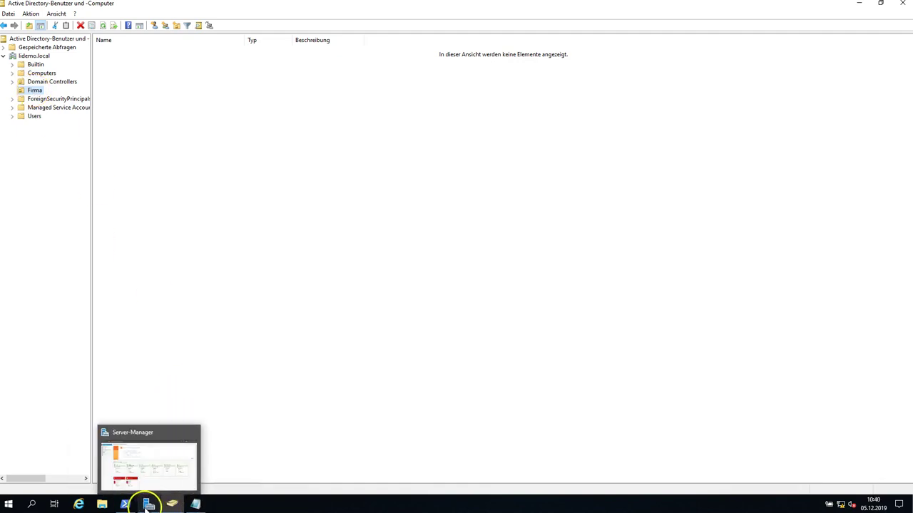
{"action": "left_click", "coordinate": [125, 504]}
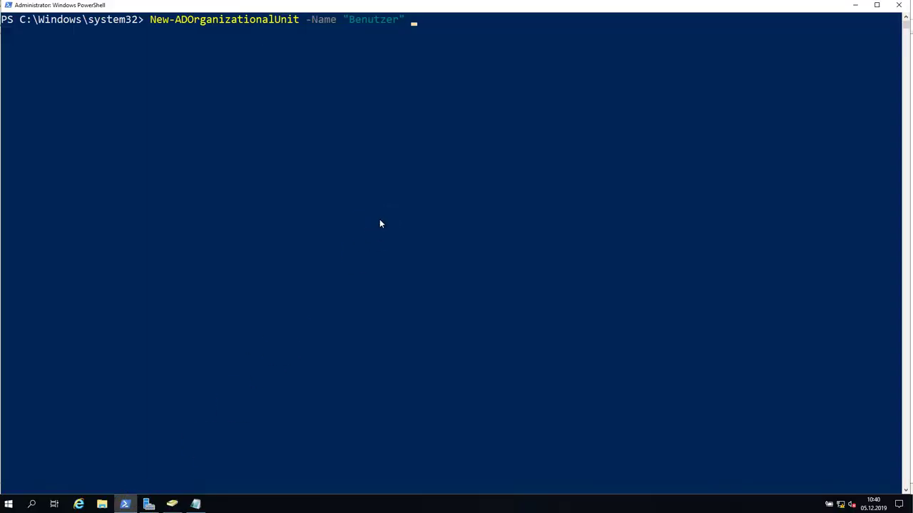
Add -Path "OU=Firma,dc=lidemo,dc=local" to the Benutzer command and run it.
{"action": "key", "text": "Tab"}
{"action": "key", "text": "Tab"}
{"action": "key", "text": "Tab"}
{"action": "key", "text": "shift+Tab"}
{"action": "key", "text": "Tab"}
{"action": "key", "text": "Tab"}
{"action": "key", "text": "Tab"}
{"action": "key", "text": "Tab"}
{"action": "key", "text": "Tab"}
{"action": "key", "text": "Tab"}
{"action": "key", "text": "Tab"}
{"action": "key", "text": "Tab"}
{"action": "key", "text": "Tab"}
{"action": "key", "text": "Tab"}
{"action": "key", "text": "Tab"}
{"action": "key", "text": "Tab"}
{"action": "key", "text": "Tab"}
{"action": "key", "text": "Tab"}
{"action": "key", "text": "Tab"}
{"action": "key", "text": "Tab"}
{"action": "key", "text": "Tab"}
{"action": "key", "text": "Tab"}
{"action": "key", "text": "Tab"}
{"action": "key", "text": "Tab"}
{"action": "key", "text": "Tab"}
{"action": "key", "text": "BackSpace"}
{"action": "key", "text": "BackSpace"}
{"action": "key", "text": "BackSpace"}
{"action": "key", "text": "BackSpace"}
{"action": "key", "text": "BackSpace"}
{"action": "key", "text": "BackSpace"}
{"action": "key", "text": "BackSpace"}
{"action": "key", "text": "BackSpace"}
{"action": "key", "text": "BackSpace"}
{"action": "key", "text": "BackSpace"}
{"action": "key", "text": "BackSpace"}
{"action": "key", "text": "BackSpace"}
{"action": "type", "text": "P"}
{"action": "key", "text": "Tab"}
{"action": "key", "text": "Tab"}
{"action": "type", "text": "OU=Fr"}
{"action": "key", "text": "BackSpace"}
{"action": "type", "text": "irma,dc=lidem"}
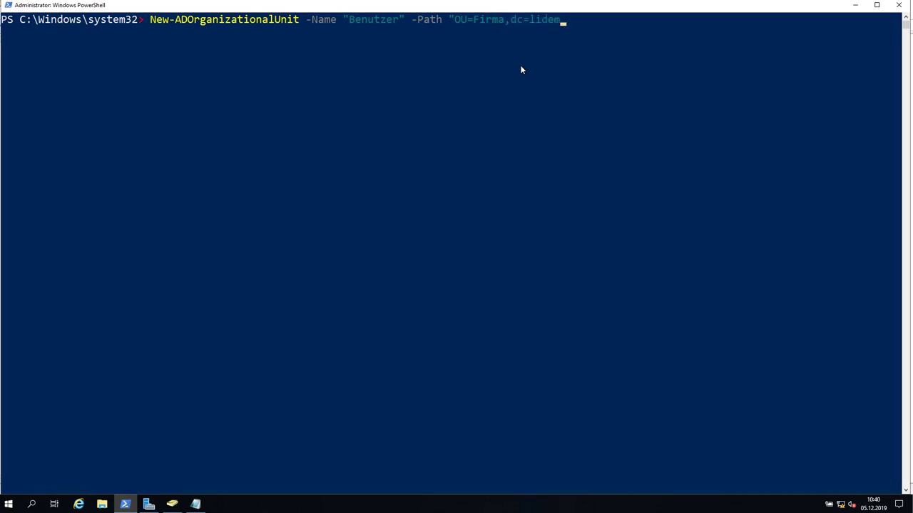
{"action": "type", "text": "o,dc=local\""}
{"action": "key", "text": "Return"}
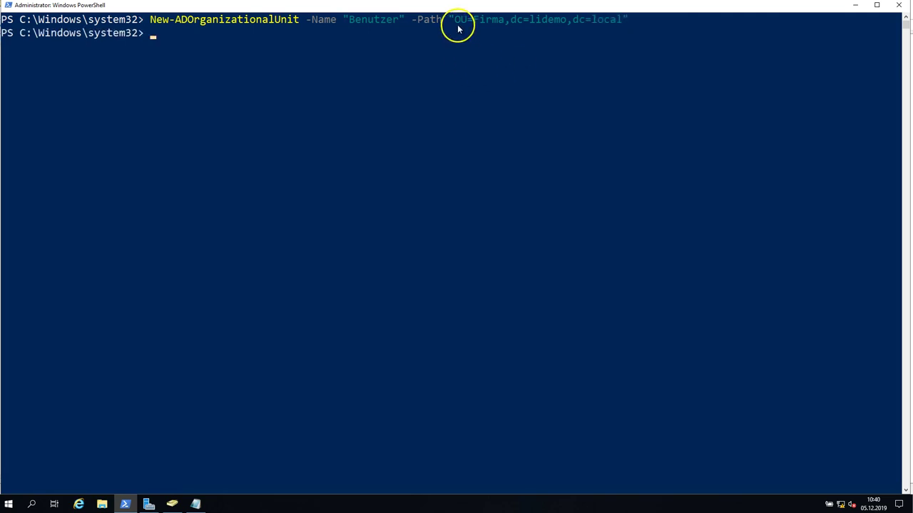
Highlight the OU=Firma, dc=lidemo and dc=local parts of the path, briefly viewing lidemo.local in ADUC.
{"action": "left_click_drag", "start_coordinate": [574, 20], "coordinate": [615, 20]}
{"action": "left_click", "coordinate": [172, 504]}
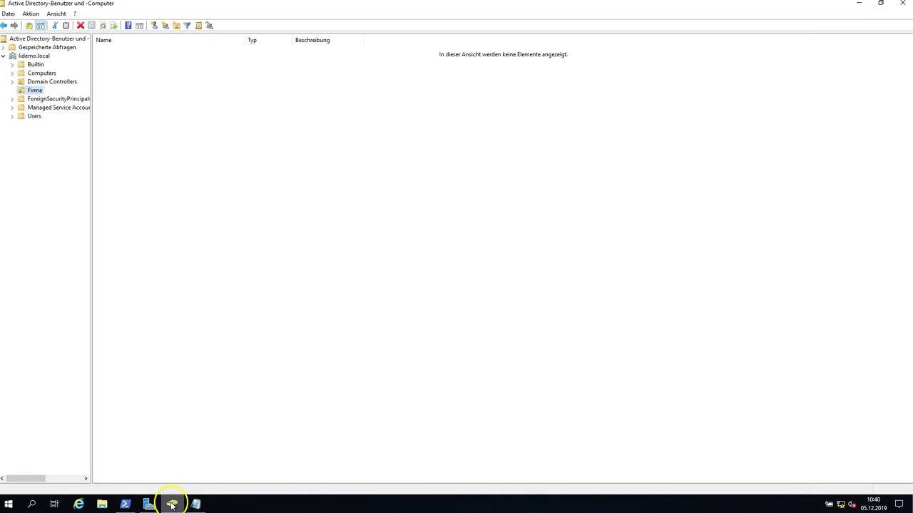
{"action": "left_click", "coordinate": [39, 56]}
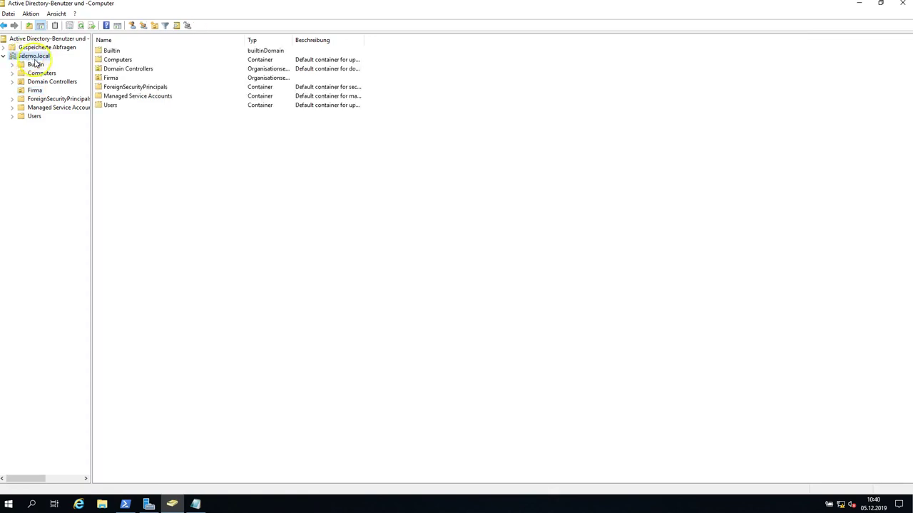
{"action": "left_click", "coordinate": [126, 503]}
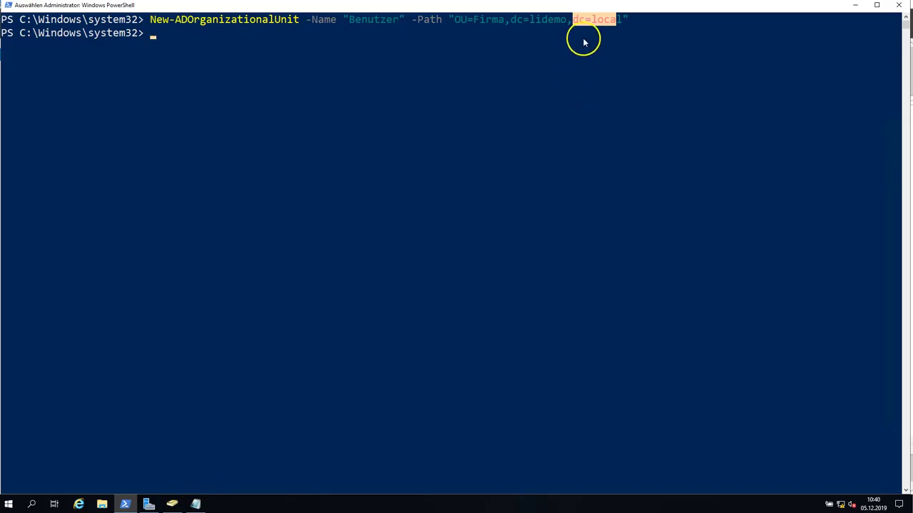
{"action": "left_click_drag", "start_coordinate": [575, 21], "coordinate": [622, 22]}
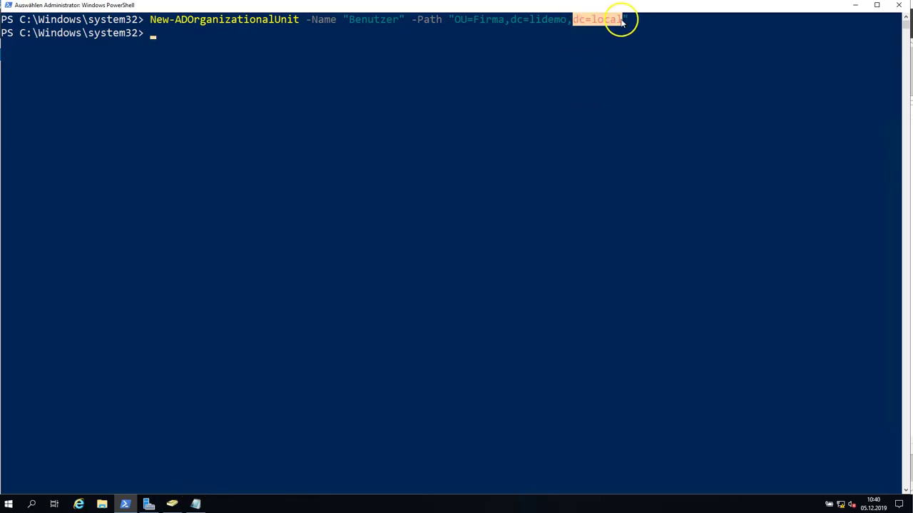
{"action": "left_click_drag", "start_coordinate": [505, 22], "coordinate": [565, 23]}
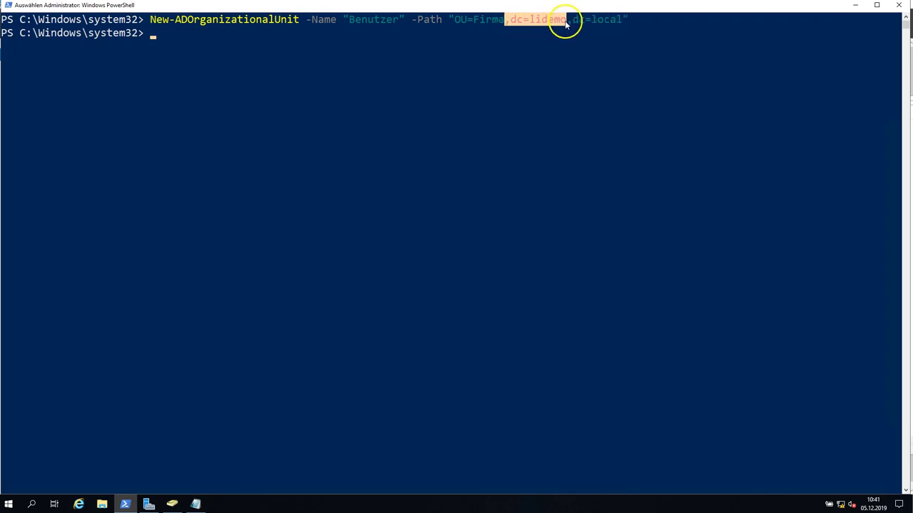
{"action": "left_click", "coordinate": [457, 22]}
{"action": "left_click_drag", "start_coordinate": [470, 25], "coordinate": [502, 23]}
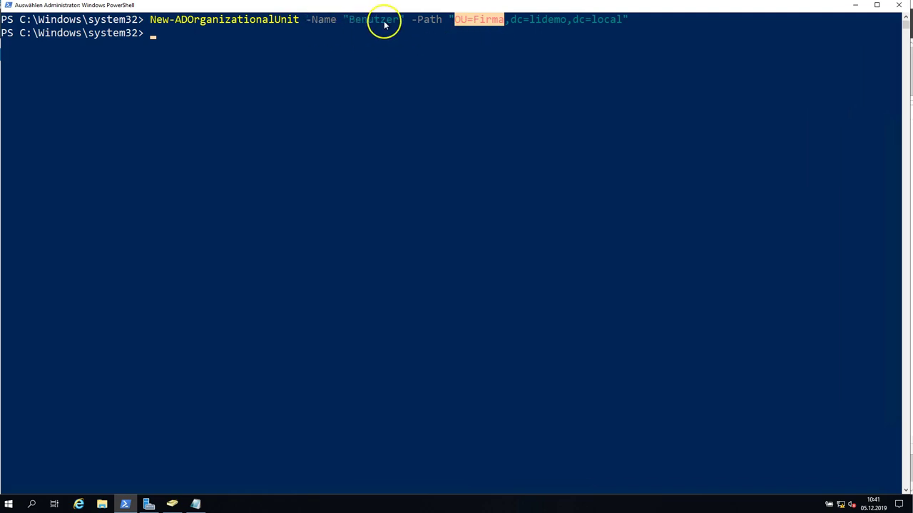
{"action": "left_click", "coordinate": [507, 32]}
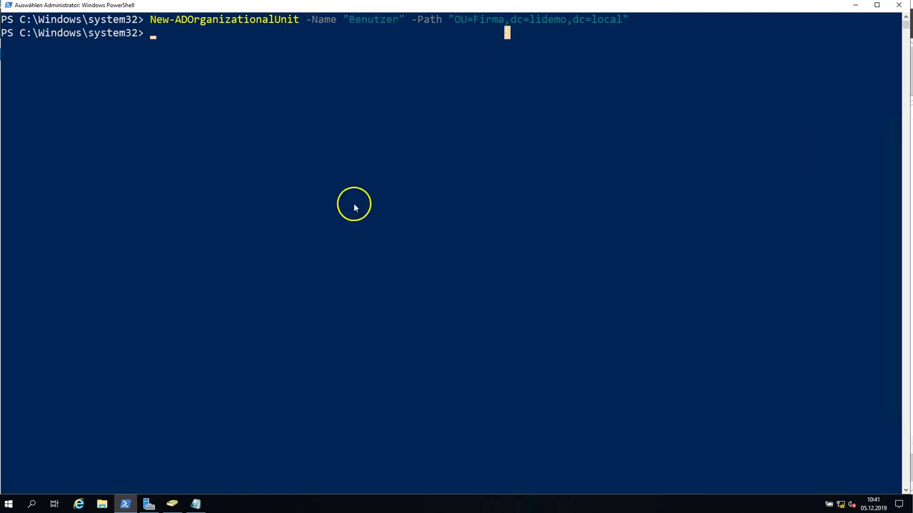
Refresh ADUC and expand Firma to reveal the new Benutzer OU.
{"action": "left_click", "coordinate": [172, 505]}
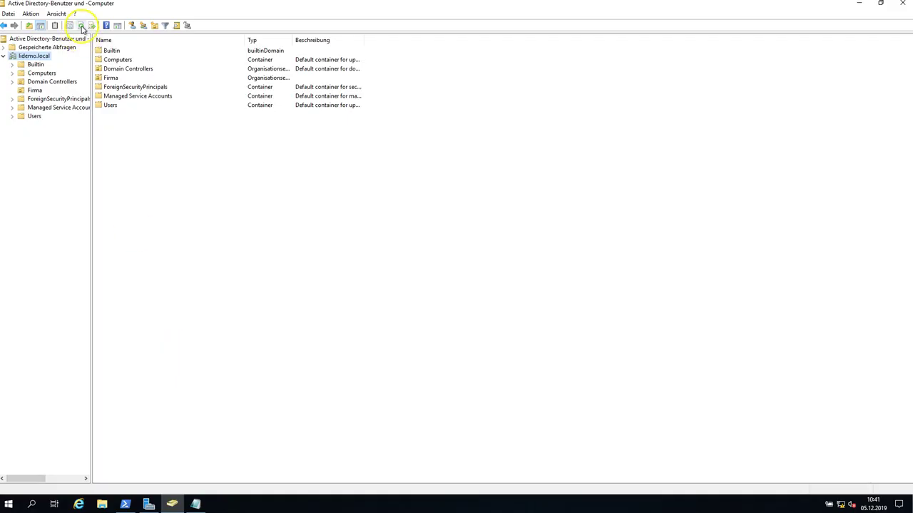
{"action": "left_click", "coordinate": [34, 90]}
{"action": "left_click", "coordinate": [12, 90]}
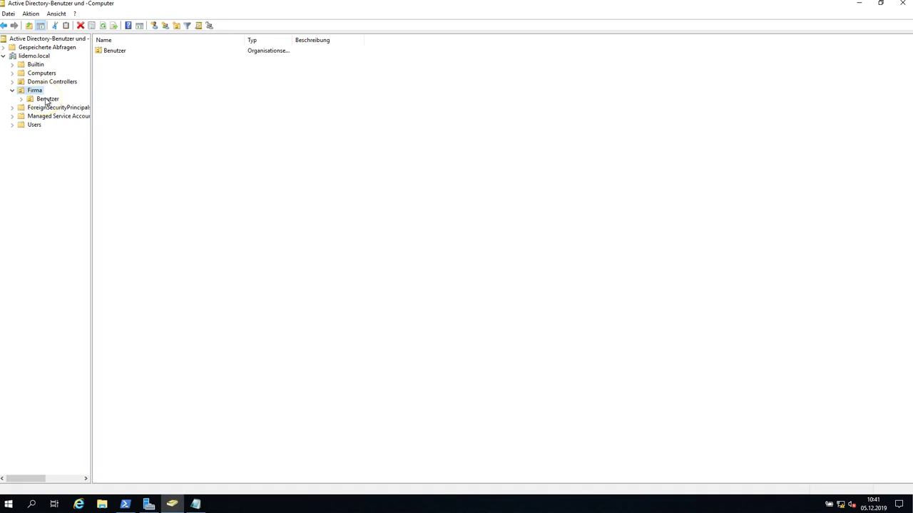
Create the Computer OU under Firma by editing the recalled Benutzer command.
{"action": "left_click", "coordinate": [129, 505]}
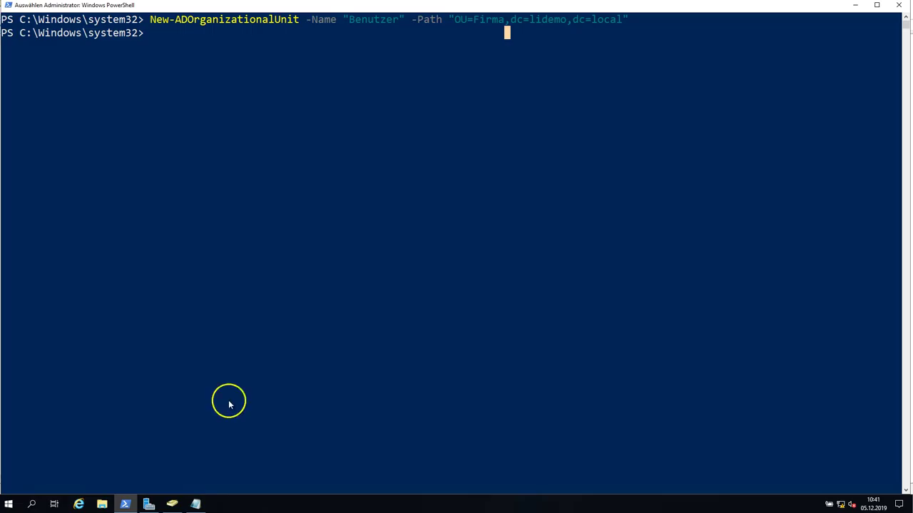
{"action": "key", "text": "Up"}
{"action": "key", "text": "Left"}
{"action": "key", "text": "Left"}
{"action": "key", "text": "Left"}
{"action": "key", "text": "Left"}
{"action": "key", "text": "Left"}
{"action": "key", "text": "Left"}
{"action": "key", "text": "Left"}
{"action": "key", "text": "Left"}
{"action": "key", "text": "Left"}
{"action": "key", "text": "Left"}
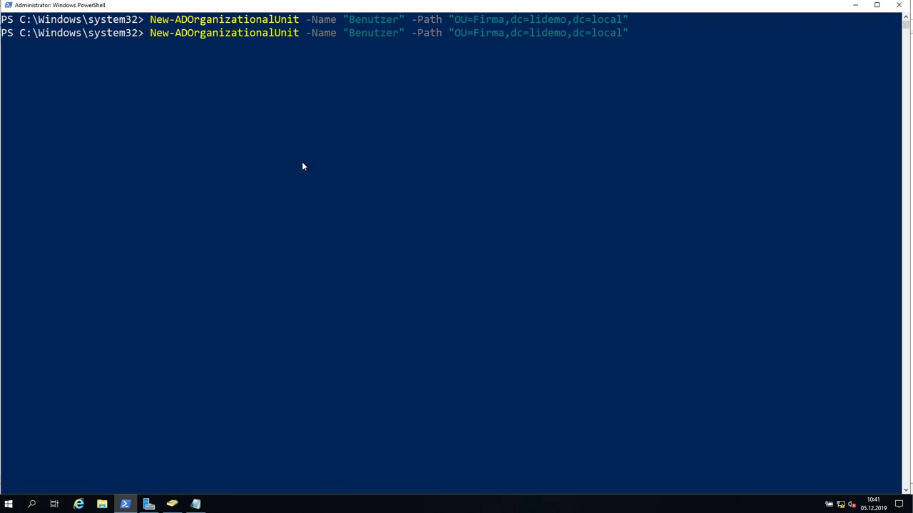
{"action": "key", "text": "BackSpace"}
{"action": "key", "text": "BackSpace"}
{"action": "key", "text": "BackSpace"}
{"action": "key", "text": "BackSpace"}
{"action": "key", "text": "BackSpace"}
{"action": "key", "text": "BackSpace"}
{"action": "key", "text": "BackSpace"}
Create the Server OU under Firma the same way.
{"action": "key", "text": "BackSpace"}
{"action": "type", "text": "Computer"}
{"action": "key", "text": "Return"}
{"action": "key", "text": "Up"}
{"action": "key", "text": "Left"}
{"action": "key", "text": "Left"}
{"action": "key", "text": "Left"}
{"action": "key", "text": "Left"}
{"action": "key", "text": "Left"}
{"action": "key", "text": "Left"}
{"action": "key", "text": "Left"}
{"action": "key", "text": "Left"}
{"action": "key", "text": "Left"}
{"action": "key", "text": "Left"}
{"action": "key", "text": "Left"}
{"action": "key", "text": "Left"}
{"action": "key", "text": "Left"}
{"action": "key", "text": "Left"}
{"action": "key", "text": "Left"}
{"action": "key", "text": "Left"}
{"action": "key", "text": "Left"}
{"action": "key", "text": "Left"}
{"action": "key", "text": "Left"}
{"action": "key", "text": "Left"}
{"action": "key", "text": "Left"}
{"action": "key", "text": "Left"}
{"action": "key", "text": "Left"}
{"action": "key", "text": "Left"}
{"action": "key", "text": "Left"}
{"action": "key", "text": "Left"}
{"action": "key", "text": "Left"}
{"action": "key", "text": "Left"}
{"action": "key", "text": "Left"}
{"action": "key", "text": "Left"}
{"action": "key", "text": "Left"}
{"action": "key", "text": "BackSpace"}
{"action": "key", "text": "BackSpace"}
{"action": "key", "text": "BackSpace"}
{"action": "key", "text": "BackSpace"}
{"action": "key", "text": "BackSpace"}
{"action": "key", "text": "BackSpace"}
{"action": "key", "text": "BackSpace"}
{"action": "key", "text": "BackSpace"}
{"action": "type", "text": "Server"}
{"action": "key", "text": "Return"}
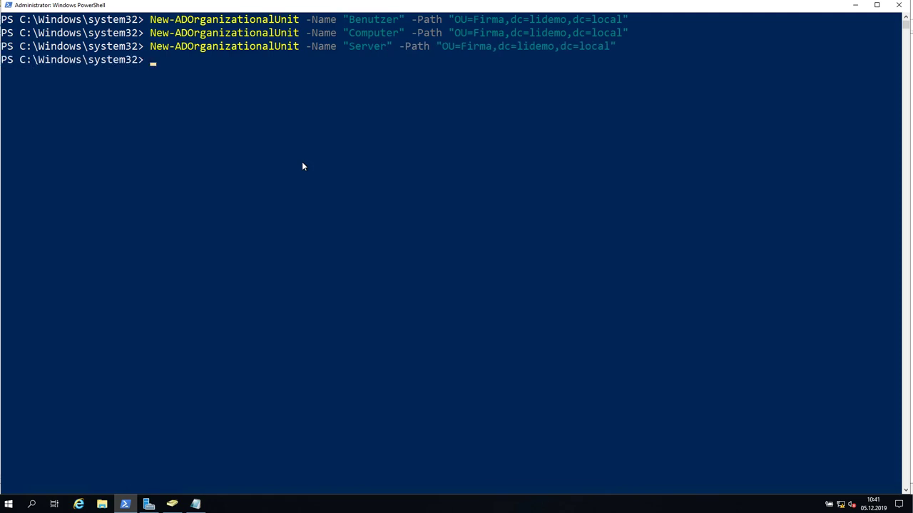
{"action": "left_click", "coordinate": [172, 503]}
Refresh ADUC to show Benutzer, Computer and Server under Firma, and open the empty Benutzer OU.
{"action": "left_click", "coordinate": [102, 26]}
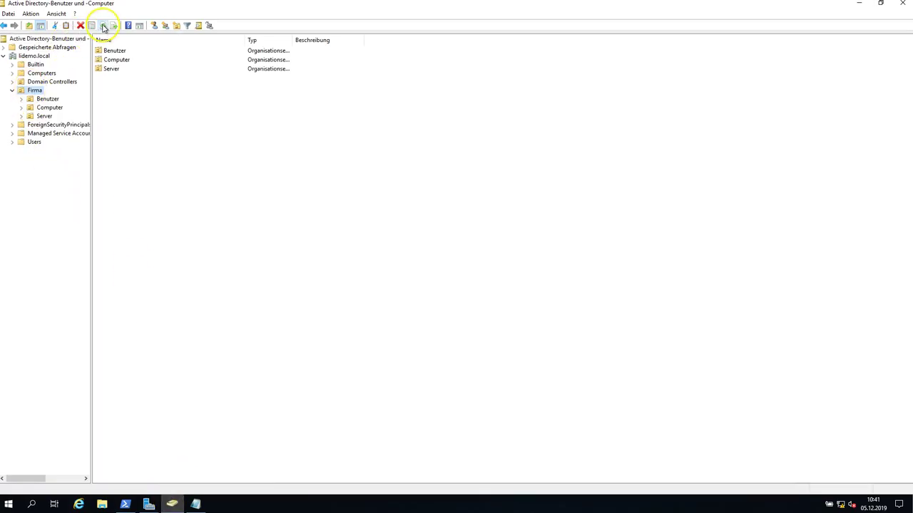
{"action": "left_click", "coordinate": [47, 100]}
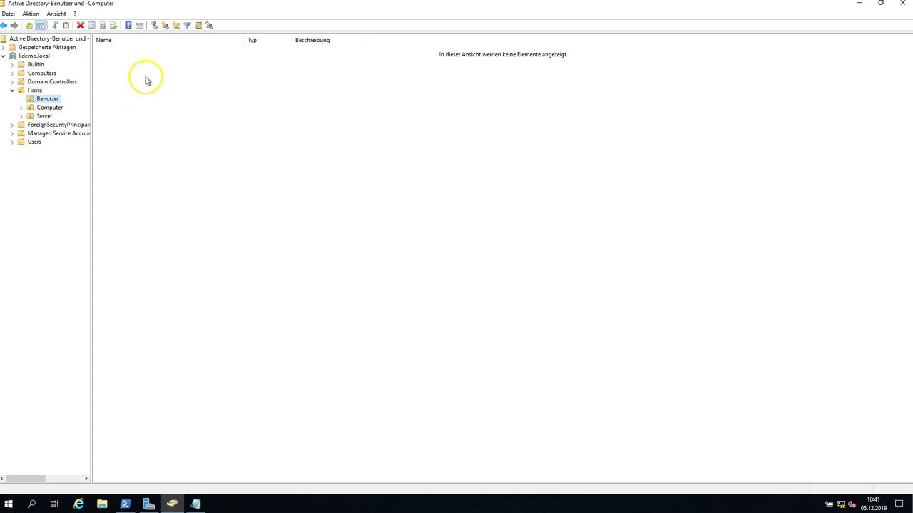
{"action": "left_click", "coordinate": [195, 504]}
Highlight Benutzer, Server, litest01 and the LIGRUPPE01 group lines in the Notepad outline.
{"action": "left_click", "coordinate": [326, 159]}
{"action": "left_click_drag", "start_coordinate": [335, 159], "coordinate": [303, 160]}
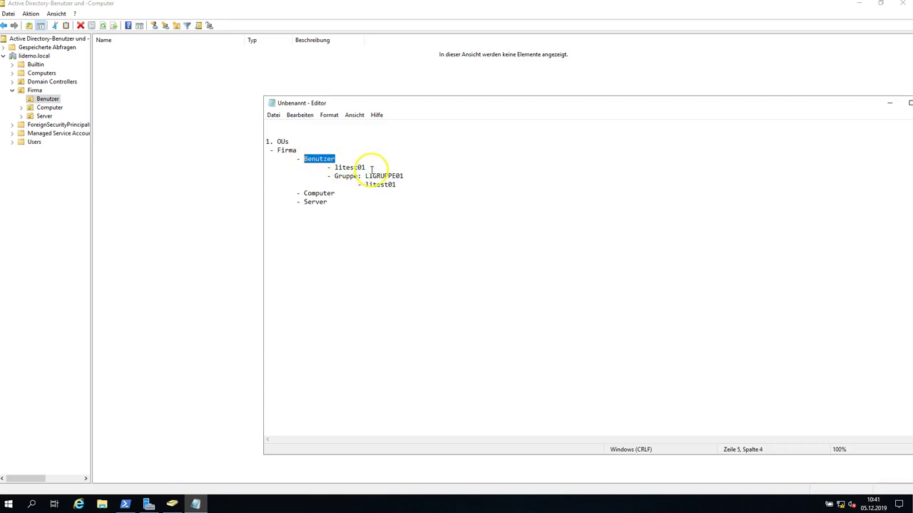
{"action": "left_click_drag", "start_coordinate": [334, 193], "coordinate": [301, 203]}
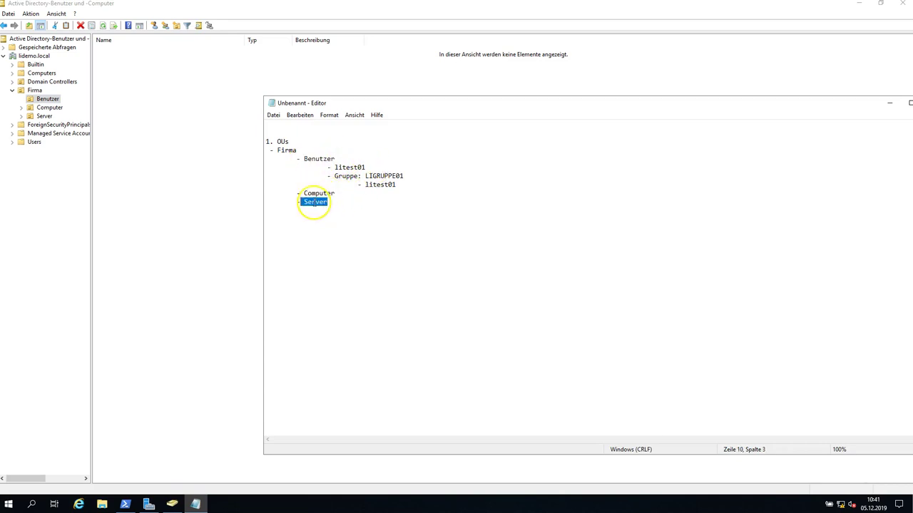
{"action": "left_click_drag", "start_coordinate": [366, 168], "coordinate": [337, 168]}
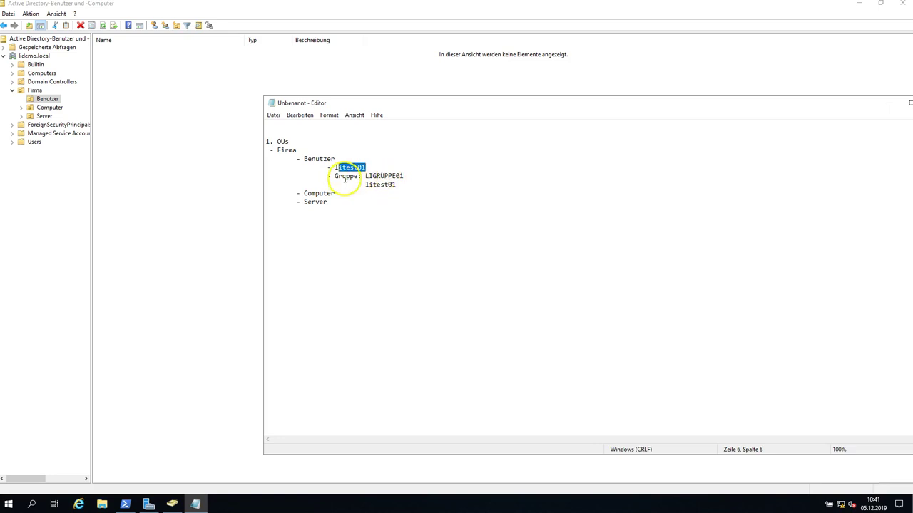
{"action": "left_click_drag", "start_coordinate": [404, 176], "coordinate": [372, 176]}
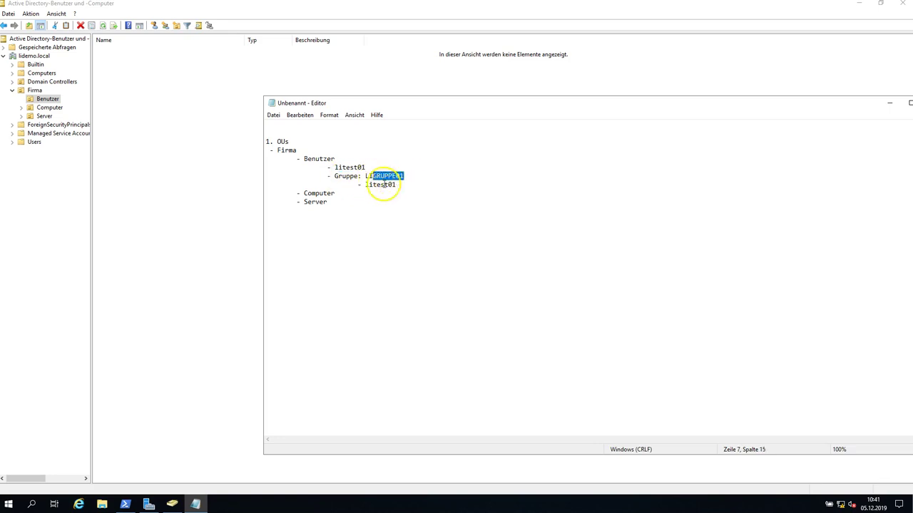
{"action": "left_click", "coordinate": [406, 177]}
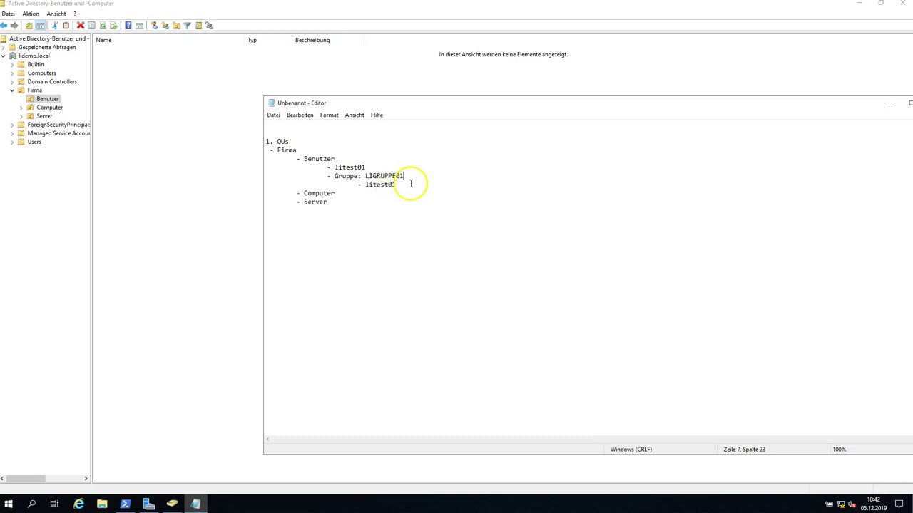
{"action": "left_click_drag", "start_coordinate": [404, 184], "coordinate": [361, 186]}
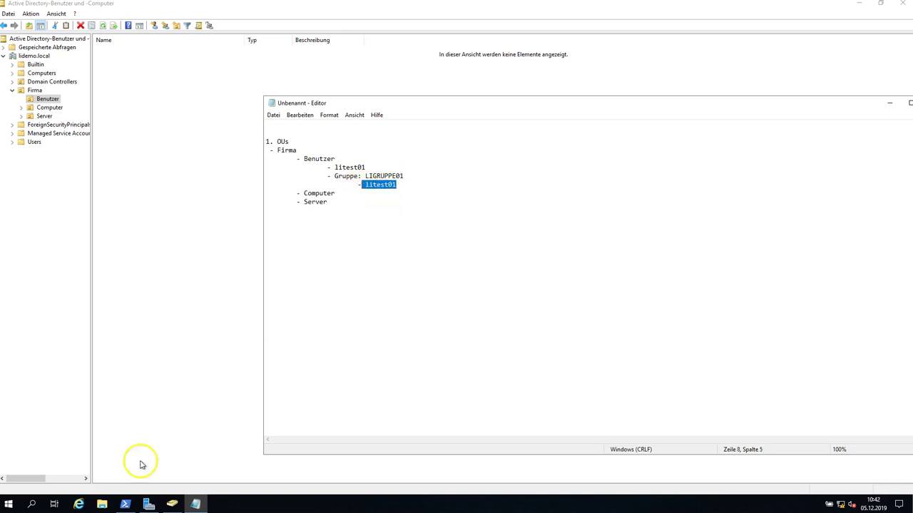
{"action": "left_click", "coordinate": [171, 502]}
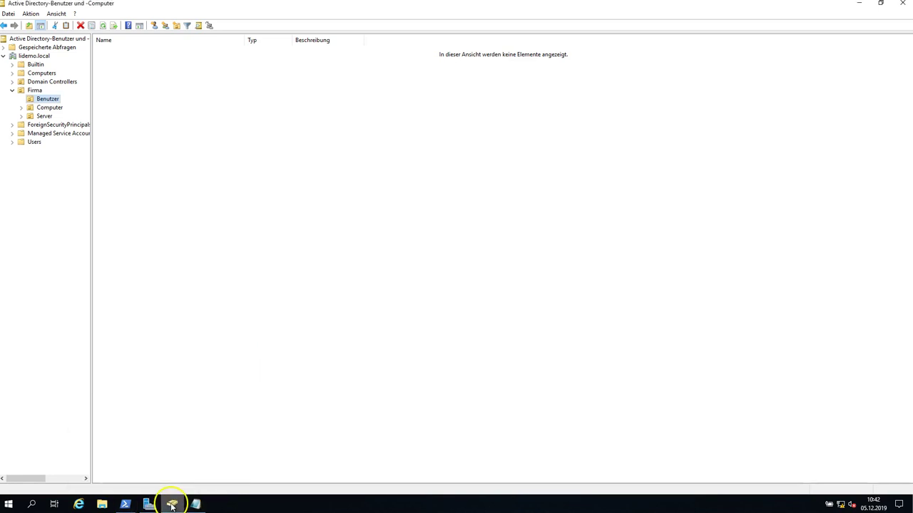
Run Get-Command -Module activedirectory -Name *user* to list the AD user cmdlets.
{"action": "left_click", "coordinate": [126, 504]}
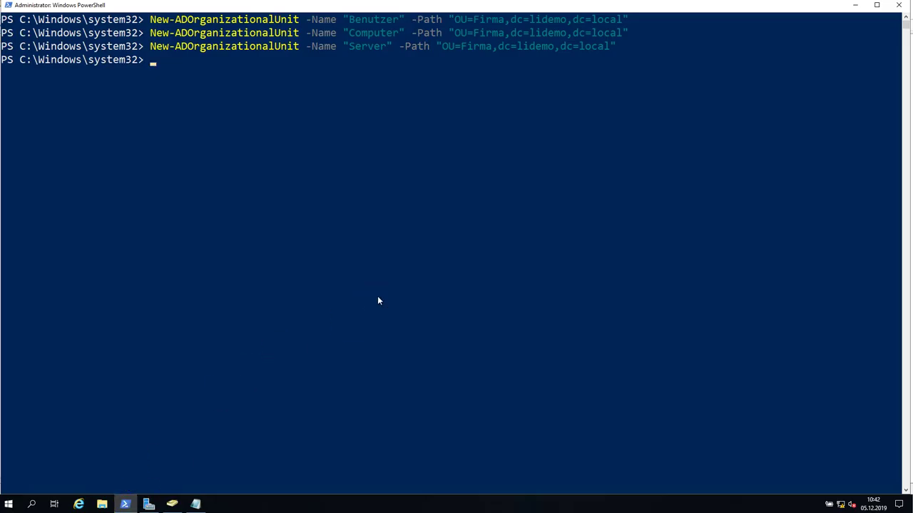
{"action": "type", "text": "get-comma"}
{"action": "key", "text": "Tab"}
{"action": "type", "text": "-mo"}
{"action": "key", "text": "Tab"}
{"action": "type", "text": "actived"}
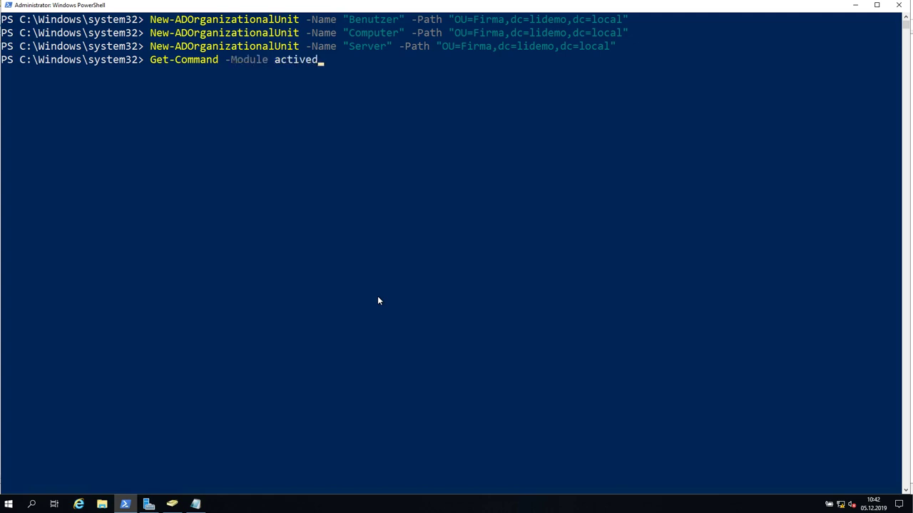
{"action": "key", "text": "BackSpace"}
{"action": "type", "text": "directory -na"}
{"action": "key", "text": "Tab"}
{"action": "type", "text": "*"}
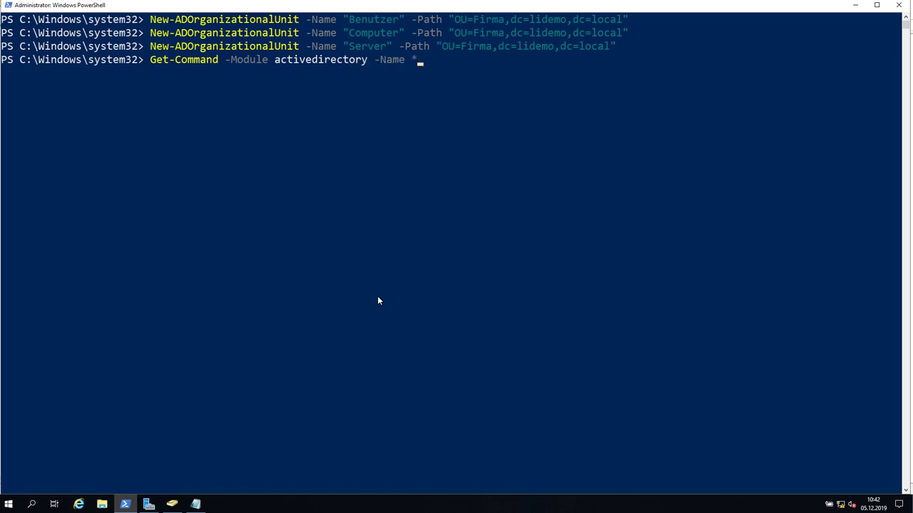
{"action": "type", "text": "user*"}
{"action": "key", "text": "Return"}
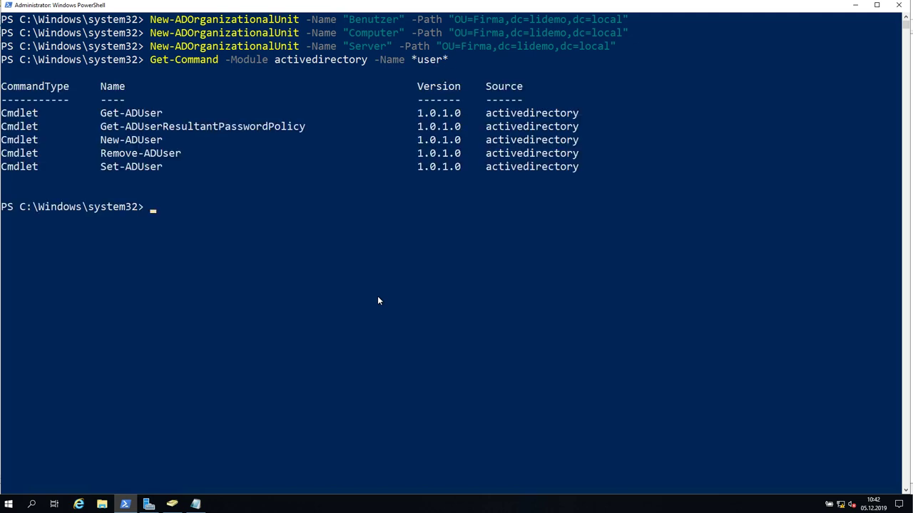
{"action": "left_click_drag", "start_coordinate": [103, 112], "coordinate": [176, 166]}
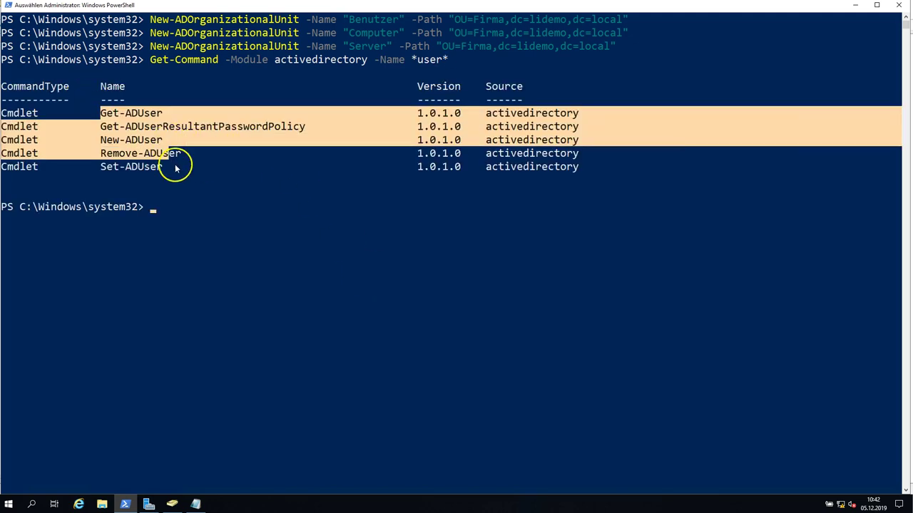
{"action": "left_click", "coordinate": [176, 167]}
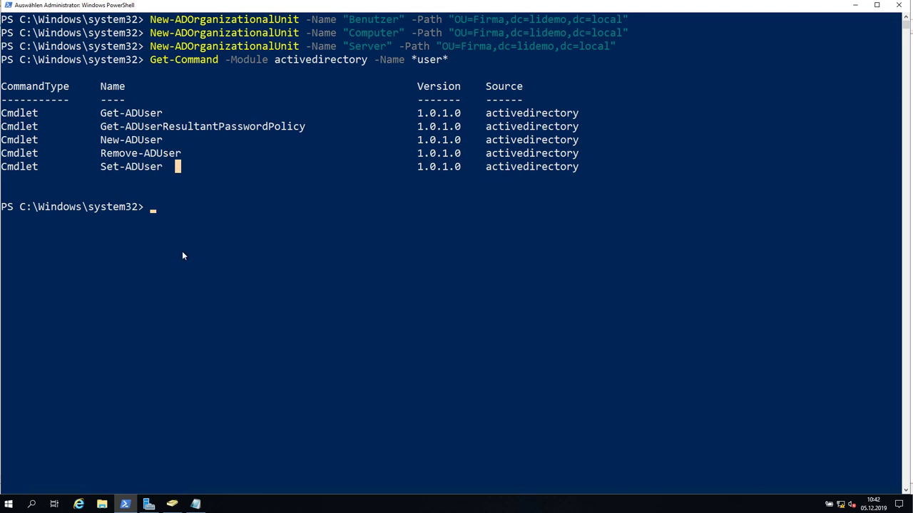
Start a New-ADUser command with -Name "litest01" and -SamAccountName "litest01".
{"action": "type", "text": "New-"}
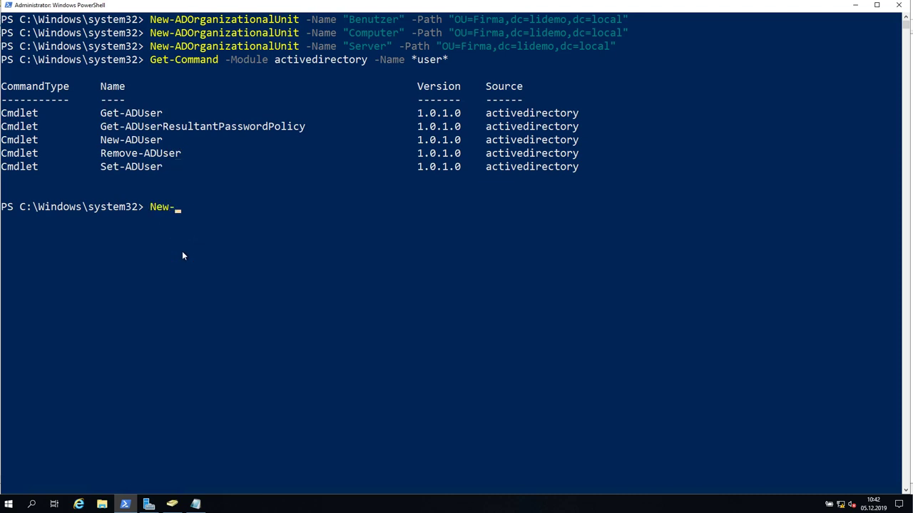
{"action": "type", "text": "ADUser -"}
{"action": "key", "text": "shift+Tab"}
{"action": "key", "text": "shift+Tab"}
{"action": "key", "text": "Tab"}
{"action": "key", "text": "Tab"}
{"action": "key", "text": "Tab"}
{"action": "key", "text": "Tab"}
{"action": "key", "text": "Tab"}
{"action": "key", "text": "Tab"}
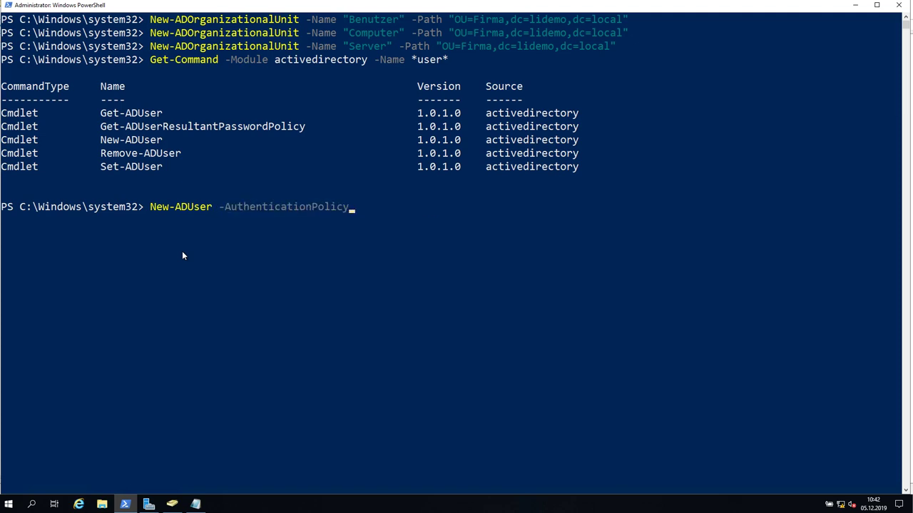
{"action": "key", "text": "Tab"}
{"action": "key", "text": "Tab"}
{"action": "key", "text": "Tab"}
{"action": "key", "text": "Tab"}
{"action": "key", "text": "Tab"}
{"action": "key", "text": "Tab"}
{"action": "key", "text": "Tab"}
{"action": "key", "text": "Tab"}
{"action": "key", "text": "Tab"}
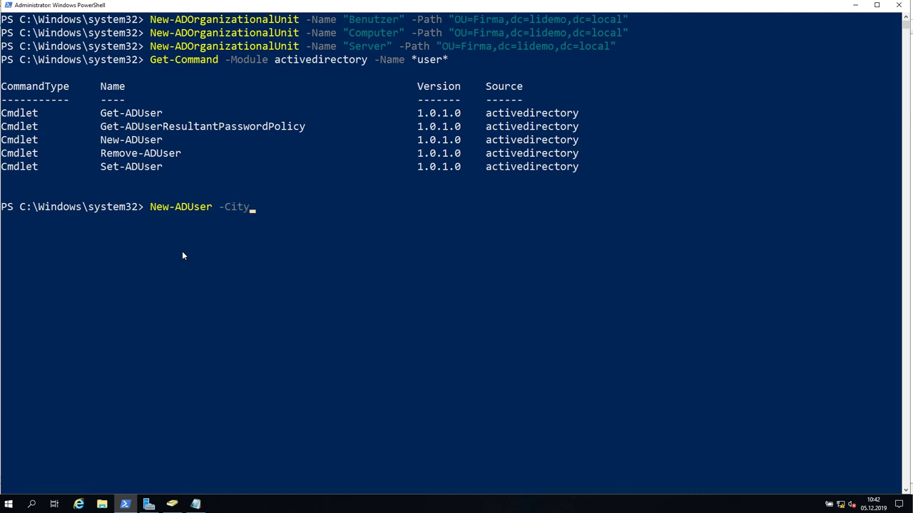
{"action": "key", "text": "Tab"}
{"action": "key", "text": "Tab"}
{"action": "key", "text": "BackSpace"}
{"action": "key", "text": "BackSpace"}
{"action": "key", "text": "BackSpace"}
{"action": "key", "text": "BackSpace"}
{"action": "key", "text": "BackSpace"}
{"action": "key", "text": "BackSpace"}
{"action": "key", "text": "BackSpace"}
{"action": "key", "text": "BackSpace"}
{"action": "key", "text": "BackSpace"}
{"action": "key", "text": "BackSpace"}
{"action": "key", "text": "BackSpace"}
{"action": "key", "text": "BackSpace"}
{"action": "type", "text": "-Name \"Test"}
{"action": "key", "text": "BackSpace"}
{"action": "key", "text": "BackSpace"}
{"action": "key", "text": "BackSpace"}
{"action": "key", "text": "BackSpace"}
{"action": "type", "text": "lis"}
{"action": "key", "text": "BackSpace"}
{"action": "type", "text": "test01\" -Sa"}
{"action": "key", "text": "Tab"}
{"action": "type", "text": "\"litest01"}
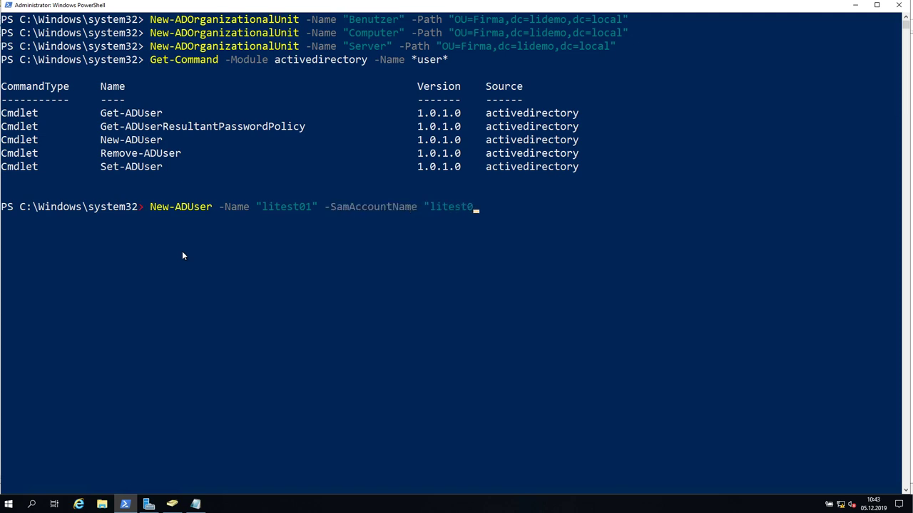
{"action": "type", "text": "\" -"}
Add -DisplayName "Testuser 01" to the New-ADUser command.
{"action": "key", "text": "Tab"}
{"action": "key", "text": "Tab"}
{"action": "key", "text": "Tab"}
{"action": "key", "text": "Tab"}
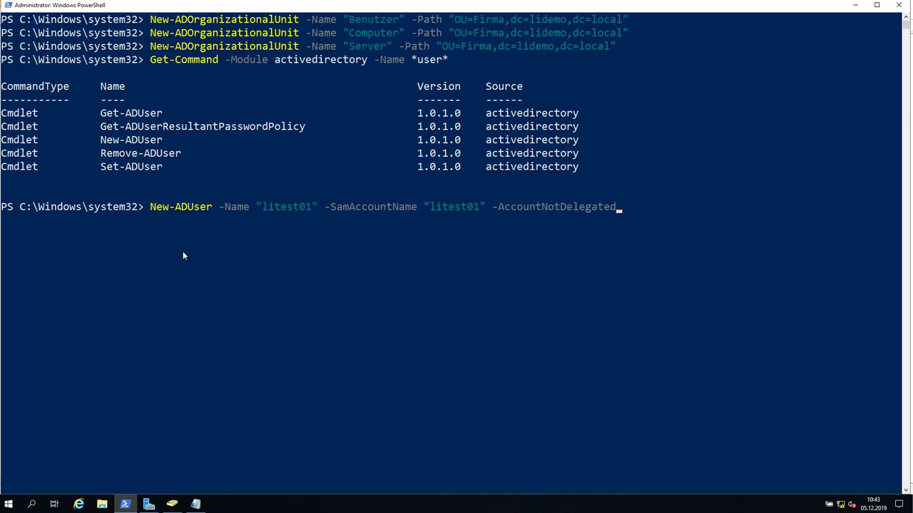
{"action": "key", "text": "Tab"}
{"action": "key", "text": "Tab"}
{"action": "key", "text": "Tab"}
{"action": "key", "text": "Tab"}
{"action": "key", "text": "Tab"}
{"action": "key", "text": "Tab"}
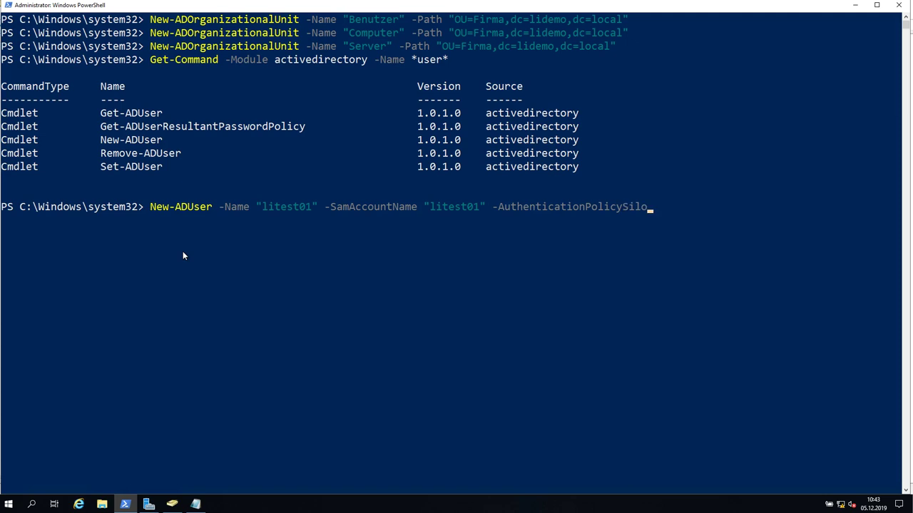
{"action": "key", "text": "Tab"}
{"action": "key", "text": "Tab"}
{"action": "key", "text": "Tab"}
{"action": "key", "text": "Tab"}
{"action": "key", "text": "Tab"}
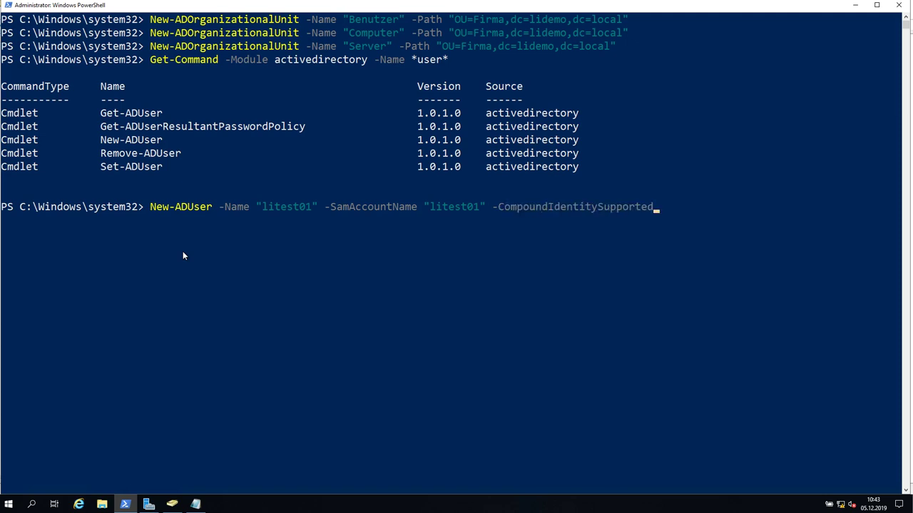
{"action": "key", "text": "Tab"}
{"action": "key", "text": "Tab"}
{"action": "key", "text": "Tab"}
{"action": "key", "text": "Tab"}
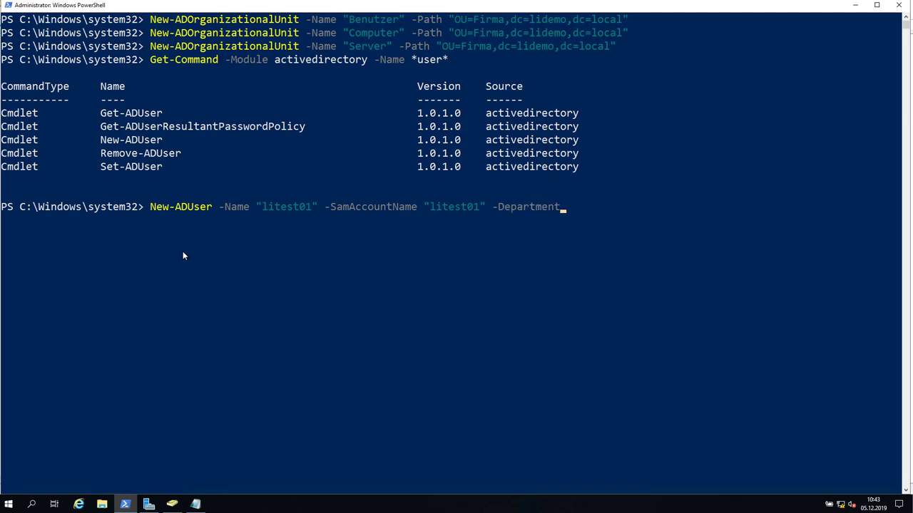
{"action": "key", "text": "Tab"}
{"action": "key", "text": "Tab"}
{"action": "key", "text": "BackSpace"}
{"action": "key", "text": "BackSpace"}
{"action": "key", "text": "BackSpace"}
{"action": "key", "text": "BackSpace"}
{"action": "key", "text": "BackSpace"}
{"action": "key", "text": "BackSpace"}
{"action": "key", "text": "BackSpace"}
{"action": "key", "text": "BackSpace"}
{"action": "key", "text": "BackSpace"}
{"action": "type", "text": "-di"}
{"action": "key", "text": "Tab"}
{"action": "type", "text": "\""}
{"action": "type", "text": "Testu"}
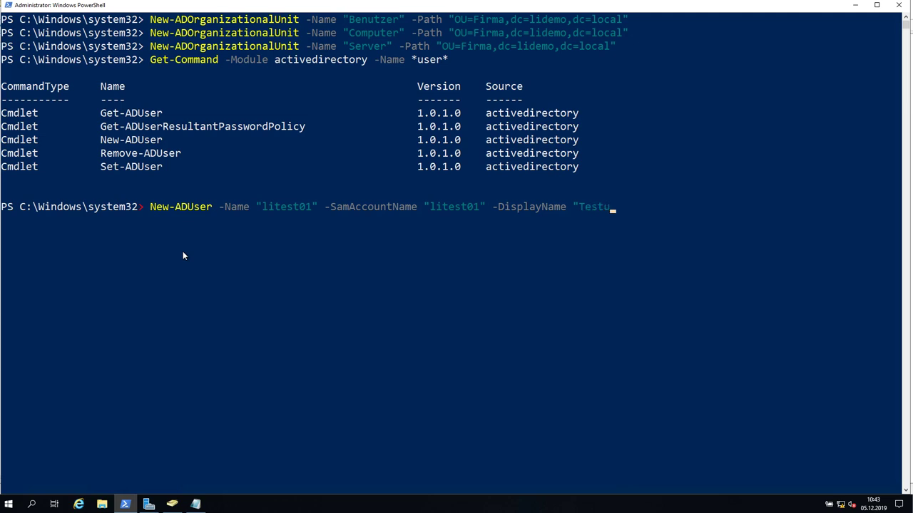
{"action": "type", "text": "ser 01\" -wh"}
{"action": "key", "text": "Tab"}
{"action": "key", "text": "Tab"}
{"action": "key", "text": "Tab"}
{"action": "key", "text": "Tab"}
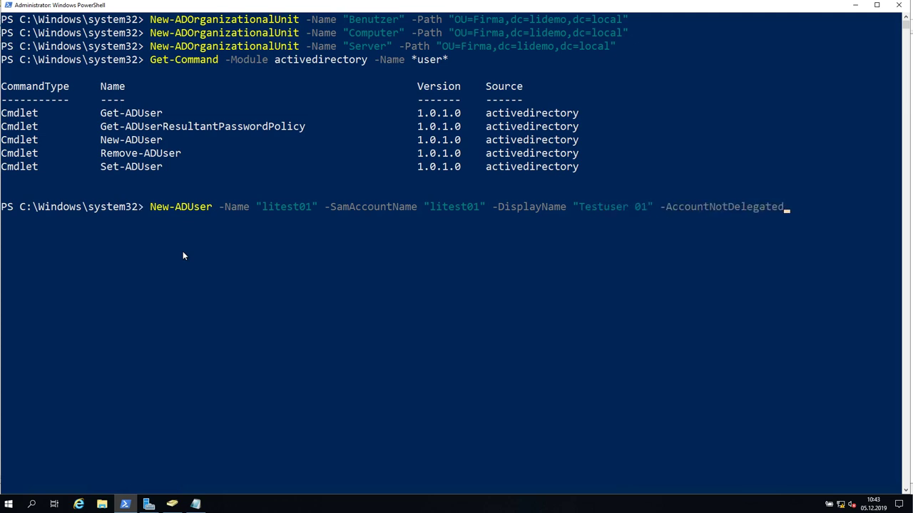
{"action": "key", "text": "BackSpace"}
{"action": "key", "text": "BackSpace"}
{"action": "key", "text": "BackSpace"}
{"action": "key", "text": "BackSpace"}
{"action": "key", "text": "BackSpace"}
{"action": "key", "text": "BackSpace"}
{"action": "key", "text": "BackSpace"}
{"action": "key", "text": "BackSpace"}
{"action": "key", "text": "BackSpace"}
{"action": "key", "text": "BackSpace"}
{"action": "key", "text": "BackSpace"}
{"action": "key", "text": "BackSpace"}
{"action": "key", "text": "BackSpace"}
{"action": "key", "text": "BackSpace"}
{"action": "key", "text": "BackSpace"}
{"action": "key", "text": "BackSpace"}
{"action": "key", "text": "BackSpace"}
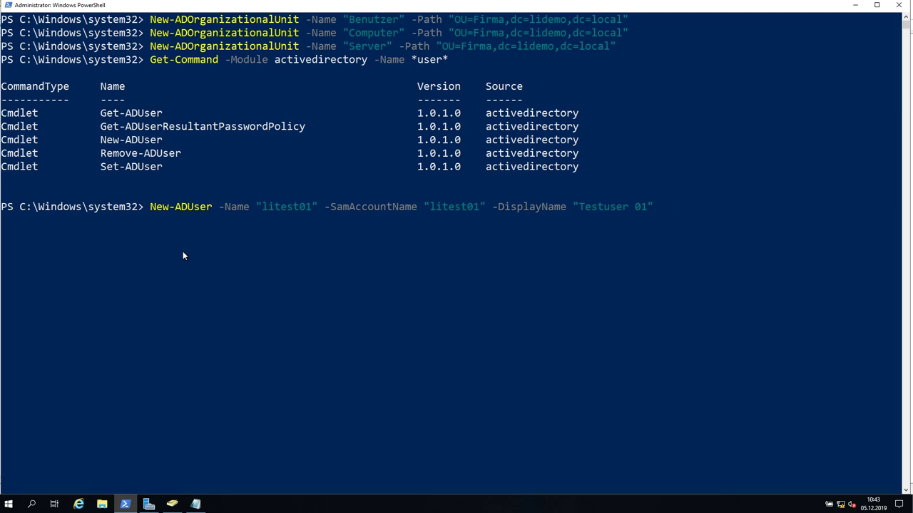
Append the -Path parameter to the New-ADUser command.
{"action": "type", "text": "-"}
{"action": "key", "text": "Tab"}
{"action": "key", "text": "Tab"}
{"action": "key", "text": "Tab"}
{"action": "key", "text": "Tab"}
{"action": "key", "text": "Tab"}
{"action": "key", "text": "Tab"}
{"action": "key", "text": "Tab"}
{"action": "key", "text": "Tab"}
{"action": "key", "text": "Tab"}
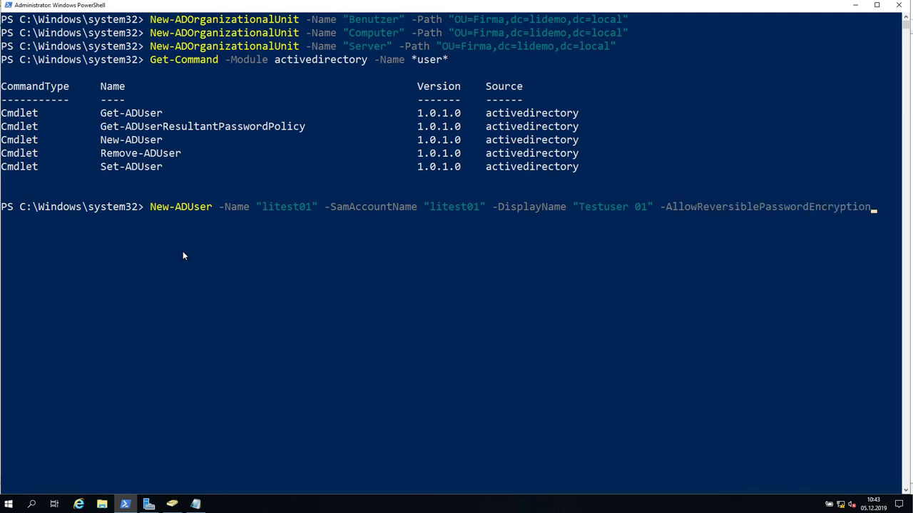
{"action": "key", "text": "Tab"}
{"action": "key", "text": "Tab"}
{"action": "key", "text": "Tab"}
{"action": "key", "text": "Tab"}
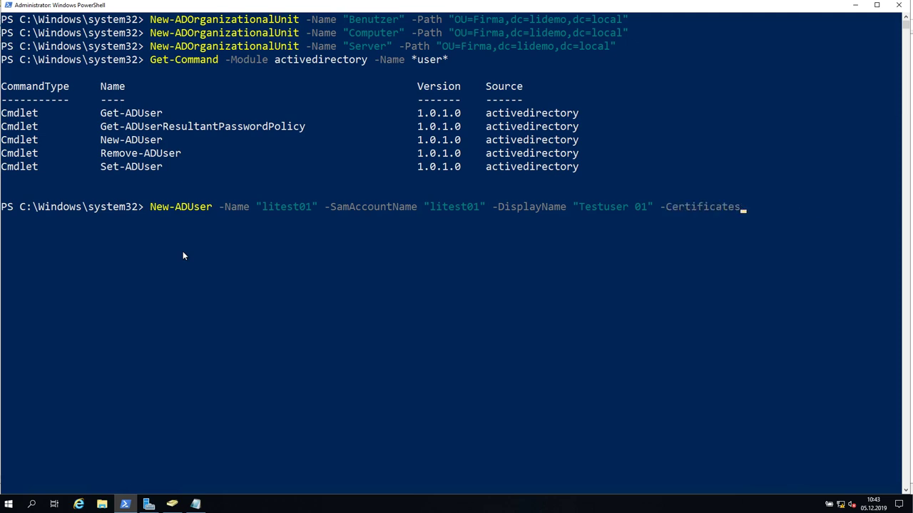
{"action": "key", "text": "Tab"}
{"action": "key", "text": "Tab"}
{"action": "key", "text": "Tab"}
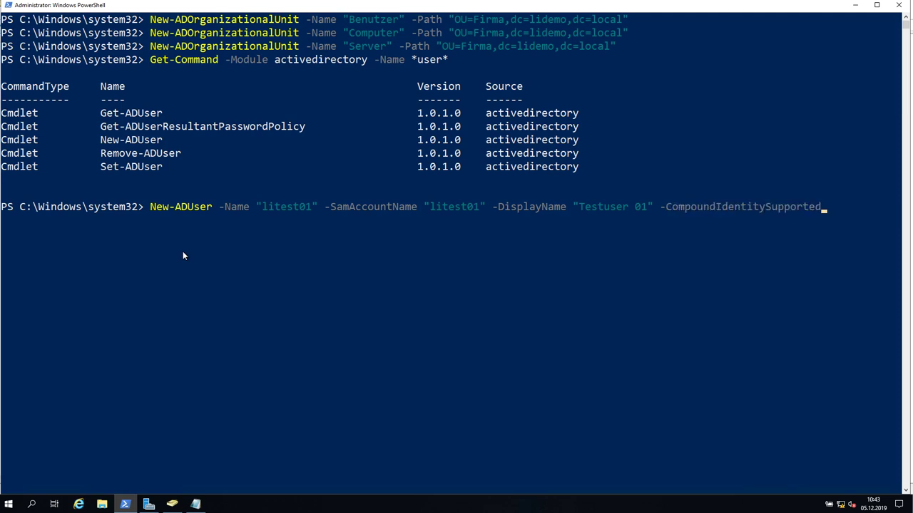
{"action": "key", "text": "Tab"}
{"action": "key", "text": "Tab"}
{"action": "key", "text": "Tab"}
{"action": "key", "text": "Tab"}
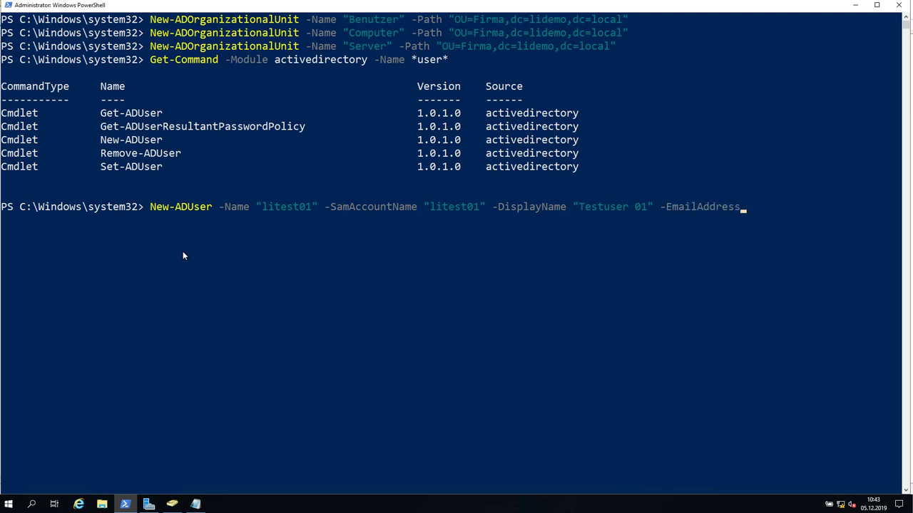
{"action": "key", "text": "Tab"}
{"action": "key", "text": "Tab"}
{"action": "key", "text": "Tab"}
{"action": "key", "text": "Tab"}
{"action": "key", "text": "Tab"}
{"action": "key", "text": "Tab"}
{"action": "key", "text": "Tab"}
{"action": "key", "text": "Tab"}
{"action": "key", "text": "Tab"}
{"action": "key", "text": "Tab"}
{"action": "key", "text": "Tab"}
{"action": "key", "text": "Tab"}
{"action": "key", "text": "Tab"}
{"action": "key", "text": "Tab"}
{"action": "key", "text": "Tab"}
{"action": "key", "text": "Tab"}
{"action": "key", "text": "Tab"}
{"action": "key", "text": "Tab"}
{"action": "key", "text": "Tab"}
{"action": "key", "text": "Tab"}
{"action": "key", "text": "Tab"}
{"action": "key", "text": "Tab"}
{"action": "key", "text": "Tab"}
{"action": "key", "text": "Tab"}
{"action": "key", "text": "Tab"}
{"action": "key", "text": "BackSpace"}
{"action": "key", "text": "BackSpace"}
{"action": "key", "text": "BackSpace"}
{"action": "key", "text": "BackSpace"}
{"action": "key", "text": "BackSpace"}
{"action": "key", "text": "BackSpace"}
{"action": "type", "text": "-Path"}
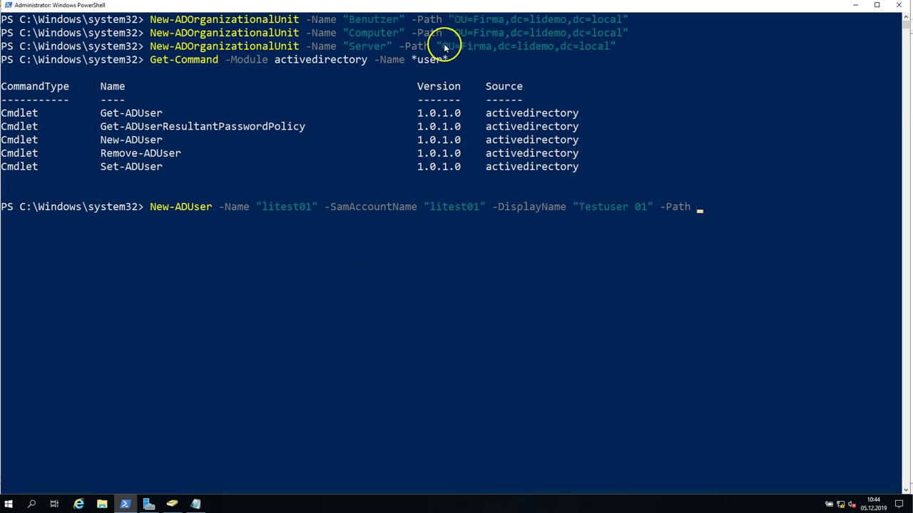
Set -Path to "OU=Benutzer,OU=Firma,dc=lidemo,dc=local" and run the New-ADUser command.
{"action": "left_click_drag", "start_coordinate": [437, 45], "coordinate": [614, 48]}
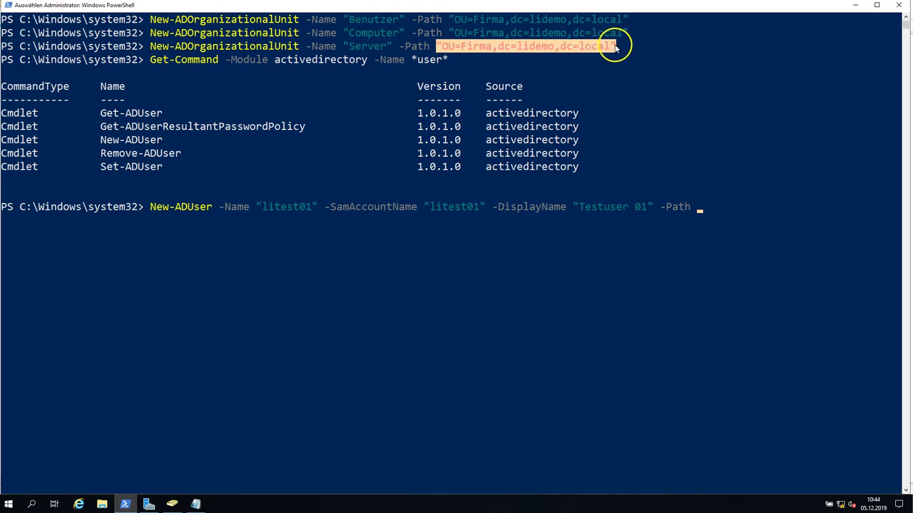
{"action": "right_click", "coordinate": [738, 153]}
{"action": "right_click", "coordinate": [734, 152]}
{"action": "key", "text": "ctrl+Left"}
{"action": "key", "text": "ctrl+Left"}
{"action": "key", "text": "ctrl+Left"}
{"action": "key", "text": "ctrl+Left"}
{"action": "key", "text": "ctrl+Left"}
{"action": "key", "text": "ctrl+Left"}
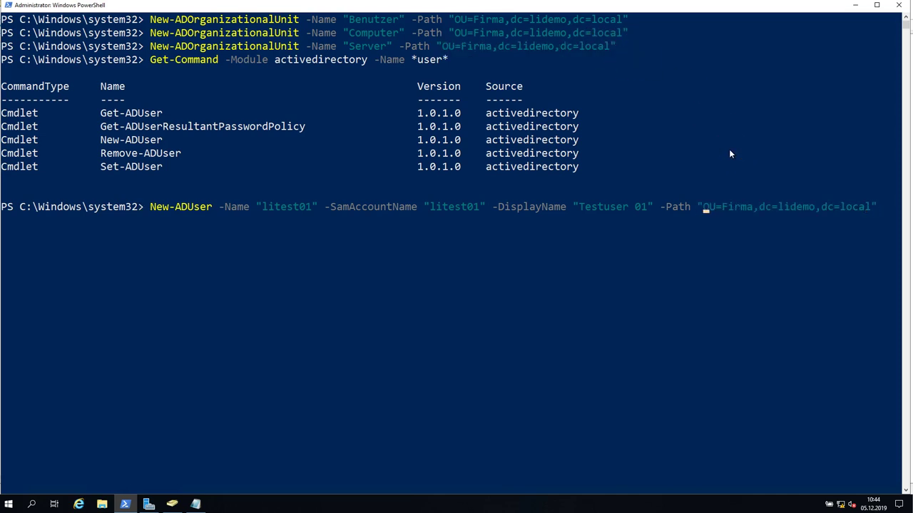
{"action": "type", "text": "OU="}
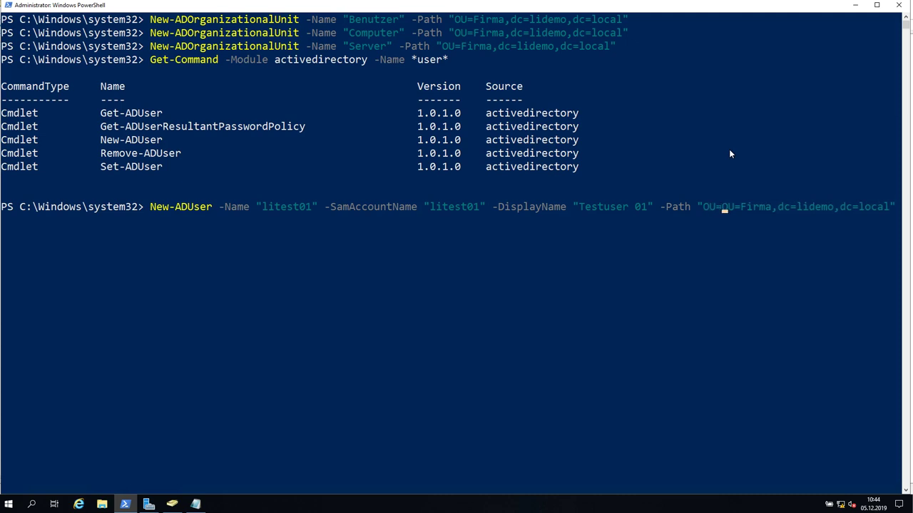
{"action": "type", "text": "Benutzer"}
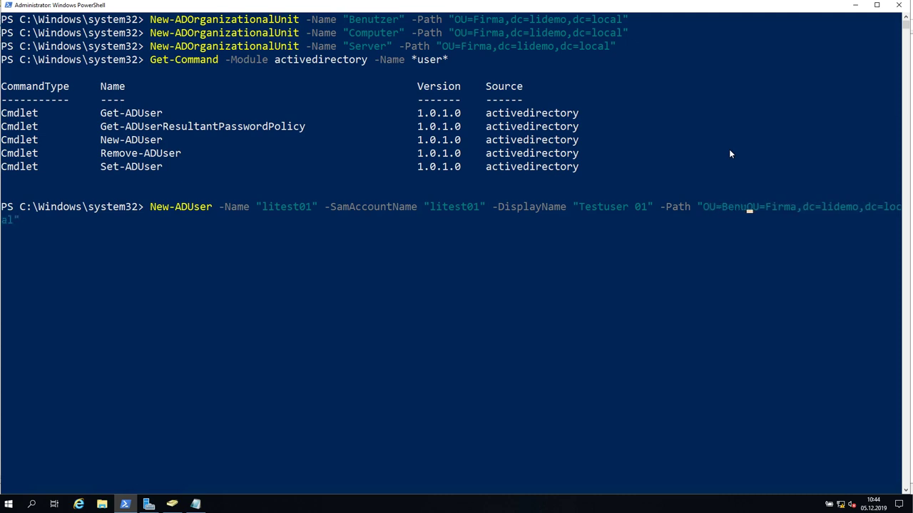
{"action": "type", "text": ","}
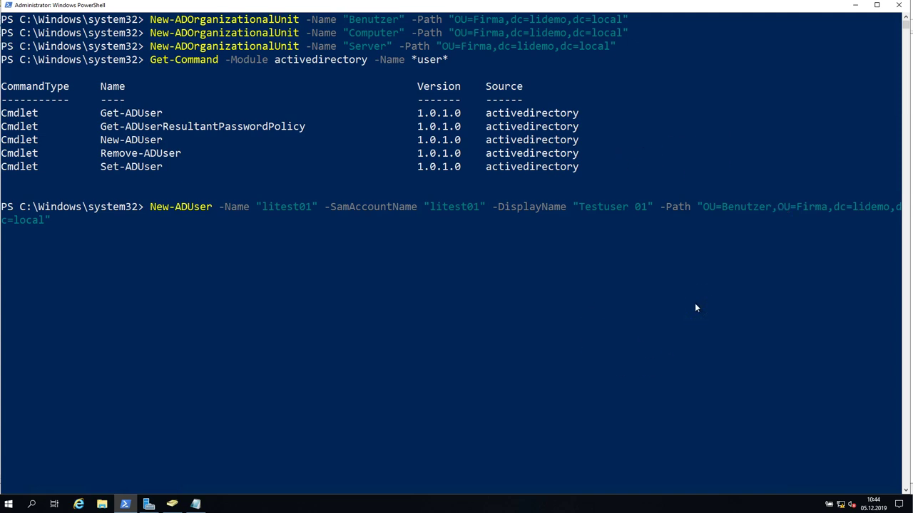
{"action": "key", "text": "Left"}
{"action": "key", "text": "Left"}
{"action": "key", "text": "Left"}
{"action": "key", "text": "Left"}
{"action": "key", "text": "Left"}
{"action": "key", "text": "Left"}
{"action": "key", "text": "Left"}
{"action": "key", "text": "Left"}
{"action": "key", "text": "Left"}
{"action": "key", "text": "Left"}
{"action": "key", "text": "Left"}
{"action": "key", "text": "Left"}
{"action": "key", "text": "Left"}
{"action": "key", "text": "Left"}
{"action": "key", "text": "Left"}
{"action": "key", "text": "Left"}
{"action": "key", "text": "Left"}
{"action": "key", "text": "Left"}
{"action": "key", "text": "Left"}
{"action": "key", "text": "Left"}
{"action": "key", "text": "Left"}
{"action": "key", "text": "Left"}
{"action": "key", "text": "Left"}
{"action": "key", "text": "Left"}
{"action": "key", "text": "Left"}
{"action": "key", "text": "Left"}
{"action": "key", "text": "Right"}
{"action": "key", "text": "Right"}
{"action": "key", "text": "Right"}
{"action": "key", "text": "Right"}
{"action": "key", "text": "Right"}
{"action": "key", "text": "Right"}
{"action": "key", "text": "Right"}
{"action": "key", "text": "Right"}
{"action": "key", "text": "Right"}
{"action": "key", "text": "Right"}
{"action": "key", "text": "Right"}
{"action": "key", "text": "Right"}
{"action": "key", "text": "Right"}
{"action": "key", "text": "Right"}
{"action": "key", "text": "Right"}
{"action": "key", "text": "Right"}
{"action": "key", "text": "Right"}
{"action": "key", "text": "Right"}
{"action": "key", "text": "Right"}
{"action": "key", "text": "Right"}
{"action": "key", "text": "Right"}
{"action": "key", "text": "Right"}
{"action": "key", "text": "Right"}
{"action": "key", "text": "Right"}
{"action": "key", "text": "Right"}
{"action": "key", "text": "Right"}
{"action": "key", "text": "Right"}
{"action": "key", "text": "Right"}
{"action": "key", "text": "Right"}
{"action": "key", "text": "Right"}
{"action": "key", "text": "Return"}
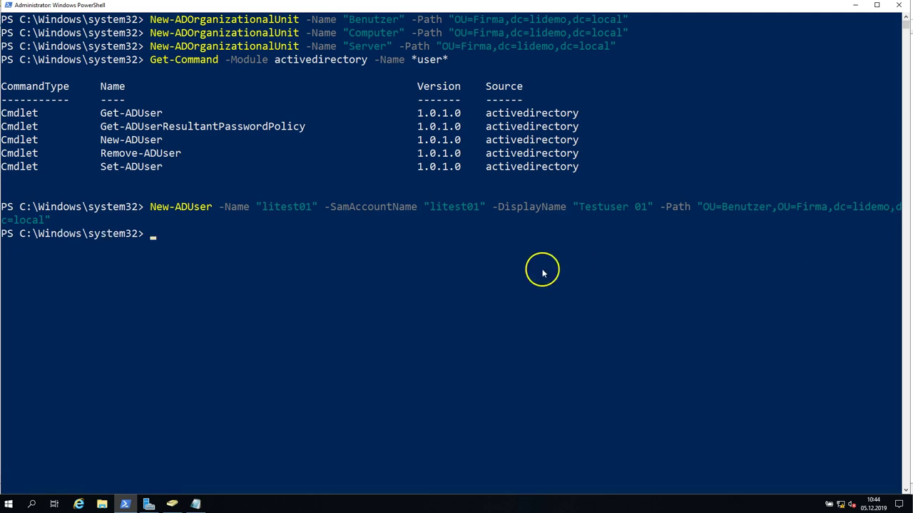
Refresh the Benutzer OU in Active Directory Users and Computers to show the new test user.
{"action": "left_click", "coordinate": [172, 503]}
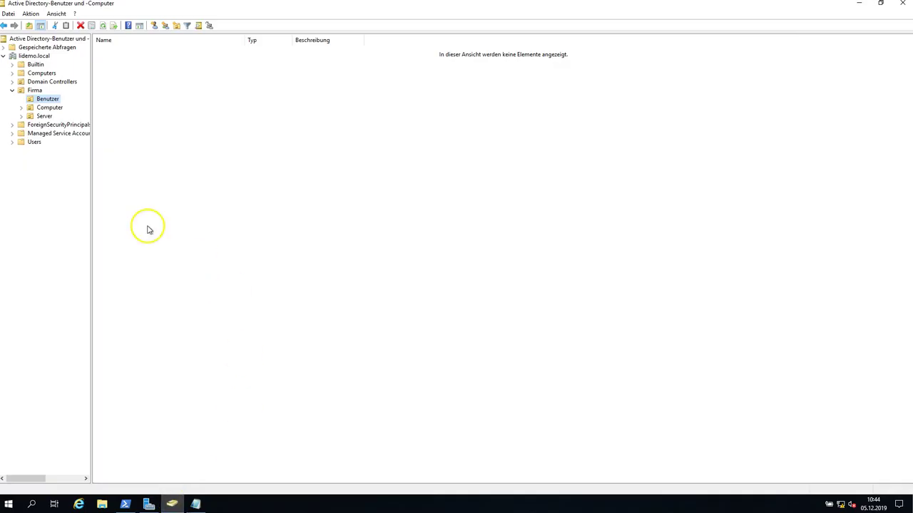
{"action": "left_click", "coordinate": [103, 25]}
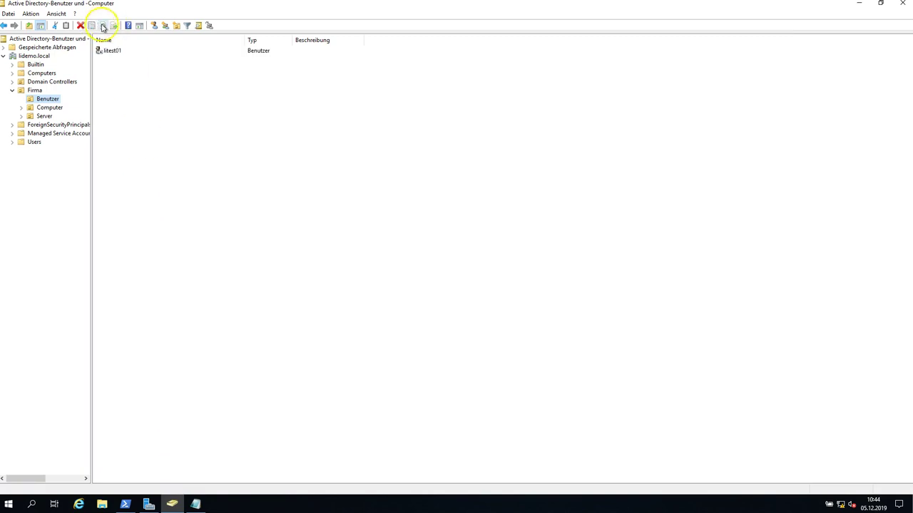
{"action": "left_click", "coordinate": [111, 53]}
{"action": "left_click", "coordinate": [218, 138]}
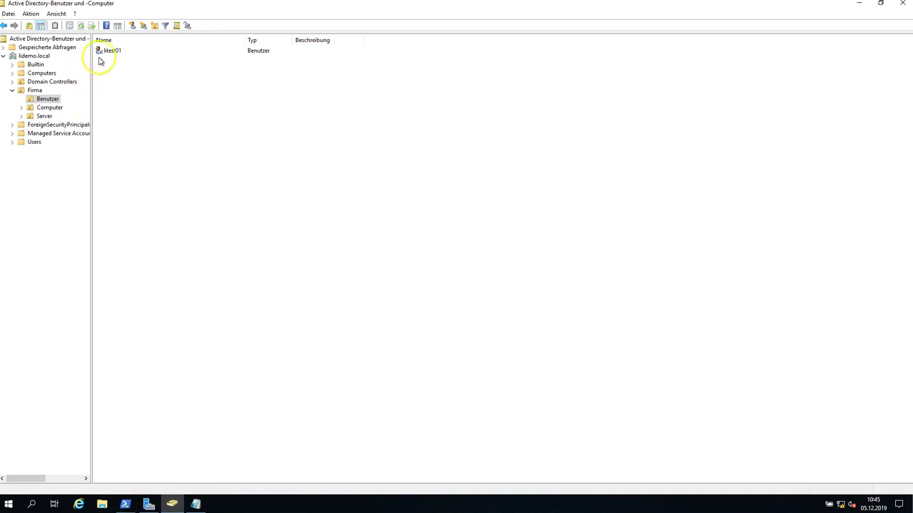
{"action": "left_click", "coordinate": [107, 50]}
{"action": "left_click", "coordinate": [195, 220]}
Recall the New-ADUser command and append the -Enabled parameter.
{"action": "left_click", "coordinate": [124, 505]}
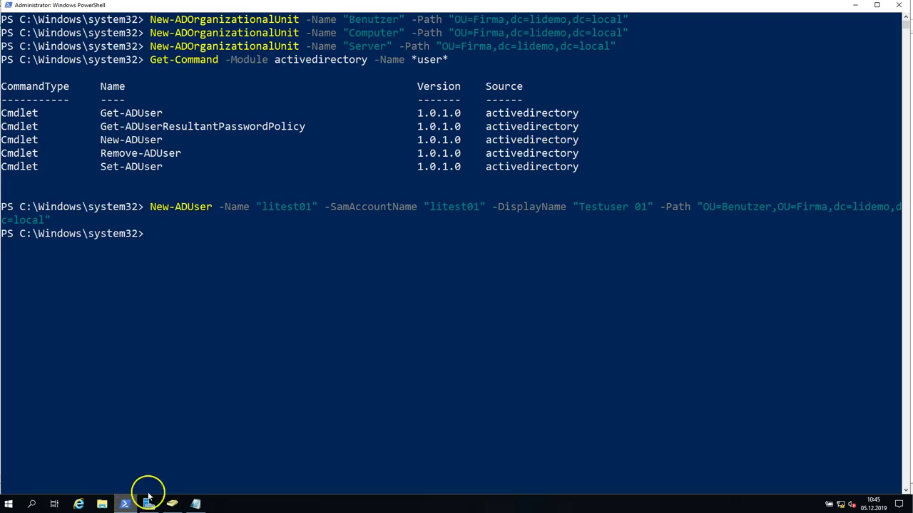
{"action": "key", "text": "Up"}
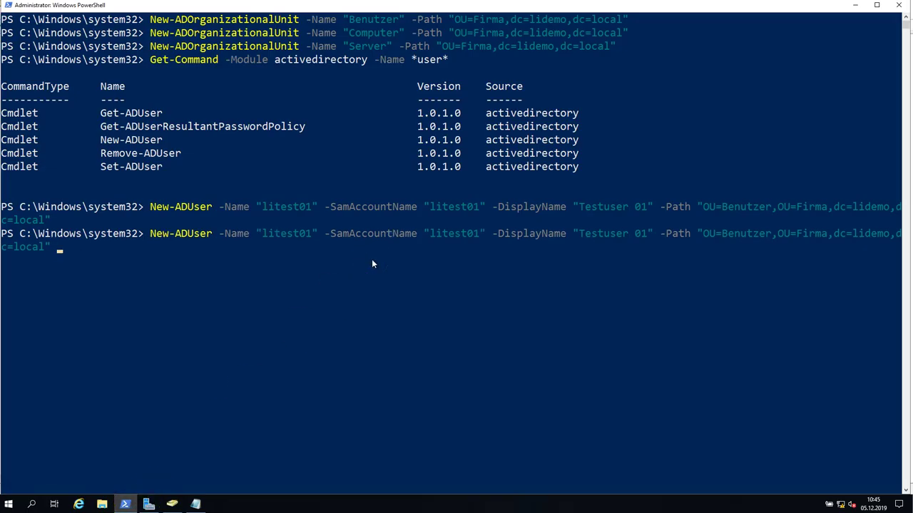
{"action": "type", "text": "-em"}
{"action": "key", "text": "Tab"}
{"action": "key", "text": "Tab"}
{"action": "key", "text": "Tab"}
{"action": "key", "text": "Tab"}
Delete the litest01 test user from the Benutzer OU, confirming with Ja.
{"action": "left_click", "coordinate": [172, 502]}
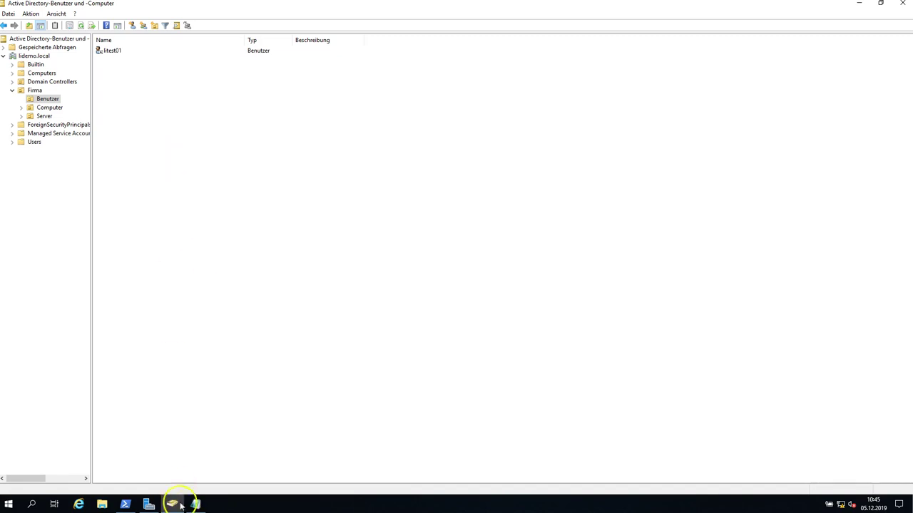
{"action": "left_click", "coordinate": [112, 50]}
{"action": "key", "text": "Delete"}
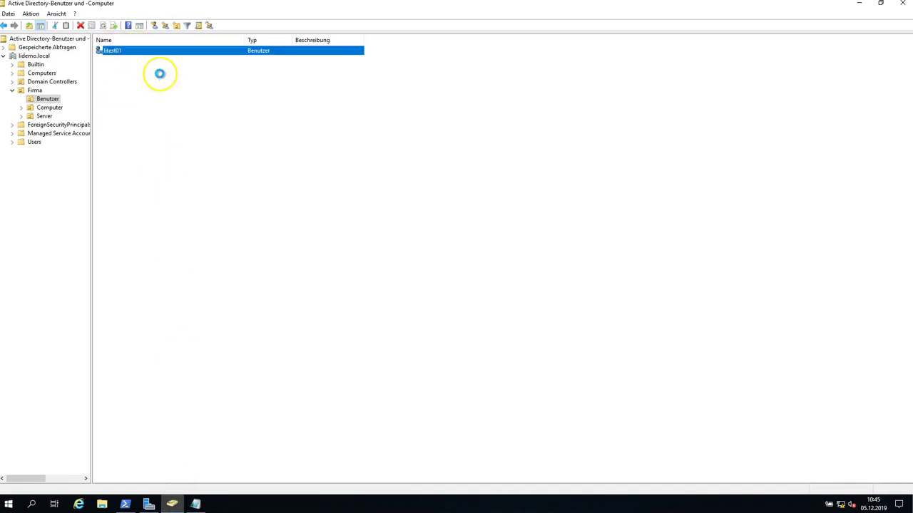
{"action": "left_click", "coordinate": [482, 285]}
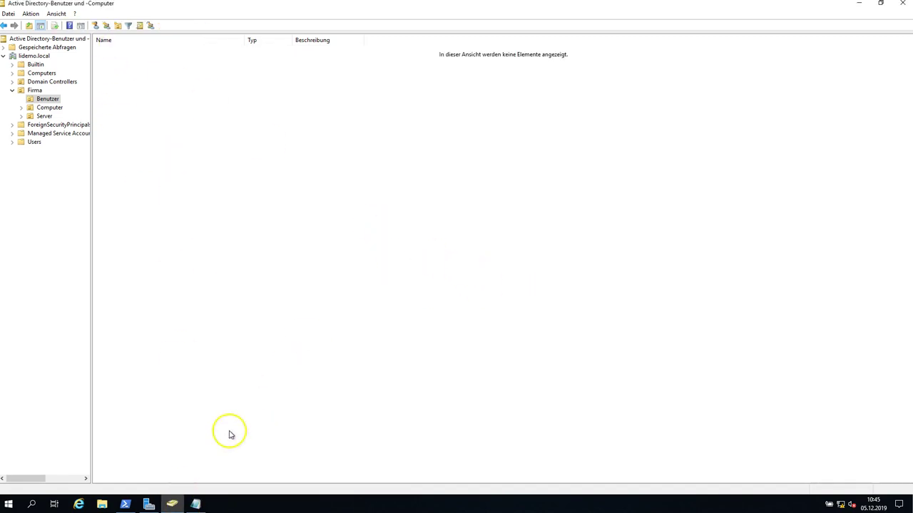
{"action": "left_click", "coordinate": [125, 504]}
Run the New-ADUser command ending in -Enabled, which fails for a missing argument.
{"action": "key", "text": "Return"}
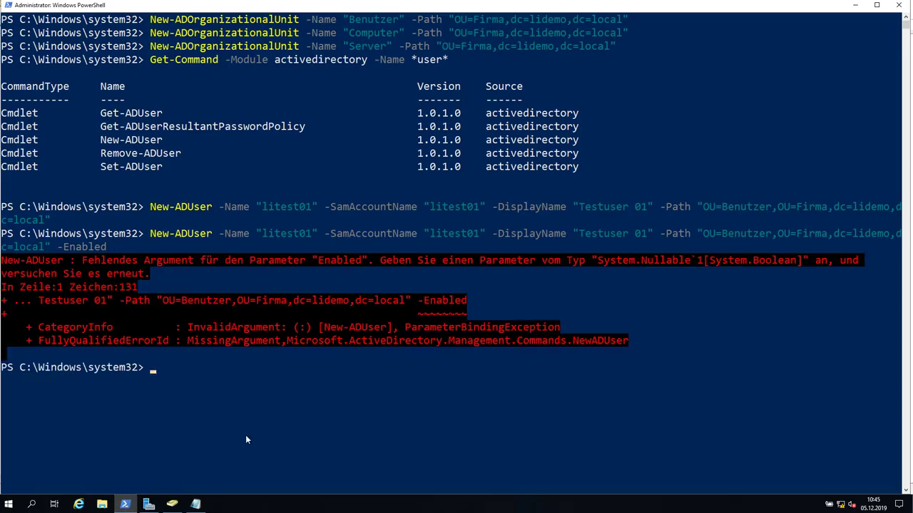
{"action": "key", "text": "Up"}
{"action": "key", "text": "BackSpace"}
{"action": "type", "text": "d"}
{"action": "key", "text": "Return"}
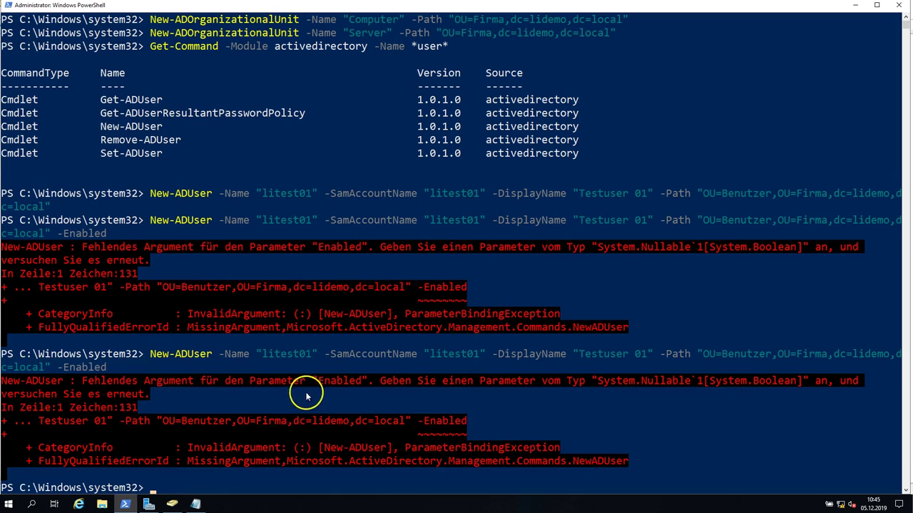
{"action": "scroll", "coordinate": [307, 397], "scroll_direction": "down", "scroll_amount": 1}
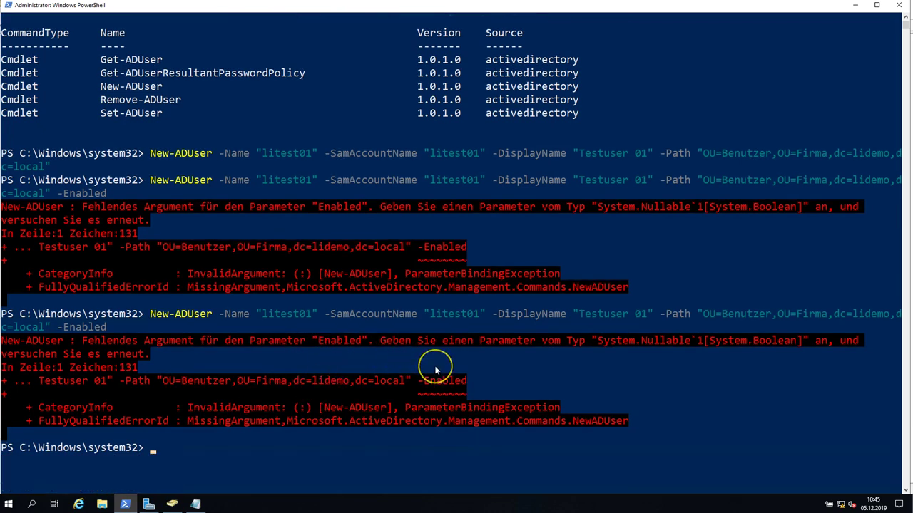
Rerun New-ADUser with -Enabled $true, which fails on password complexity requirements.
{"action": "key", "text": "Up"}
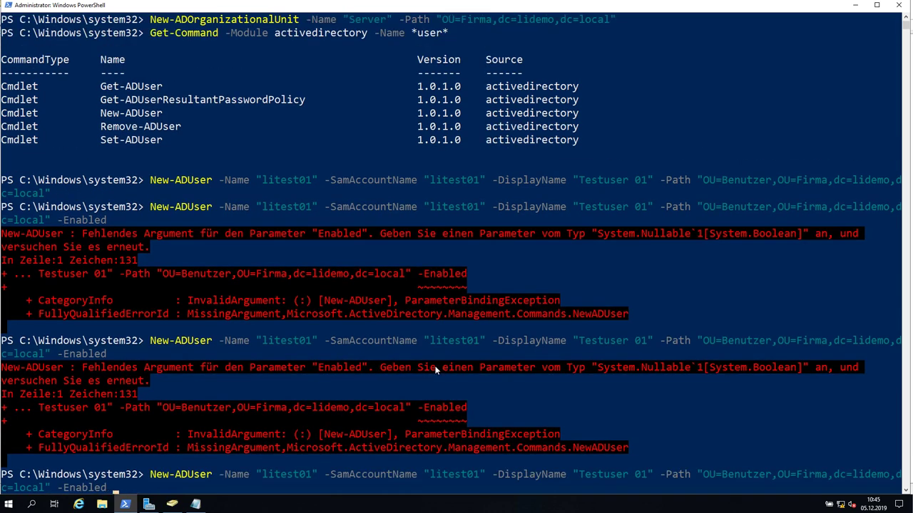
{"action": "scroll", "coordinate": [452, 357], "scroll_direction": "down", "scroll_amount": 2}
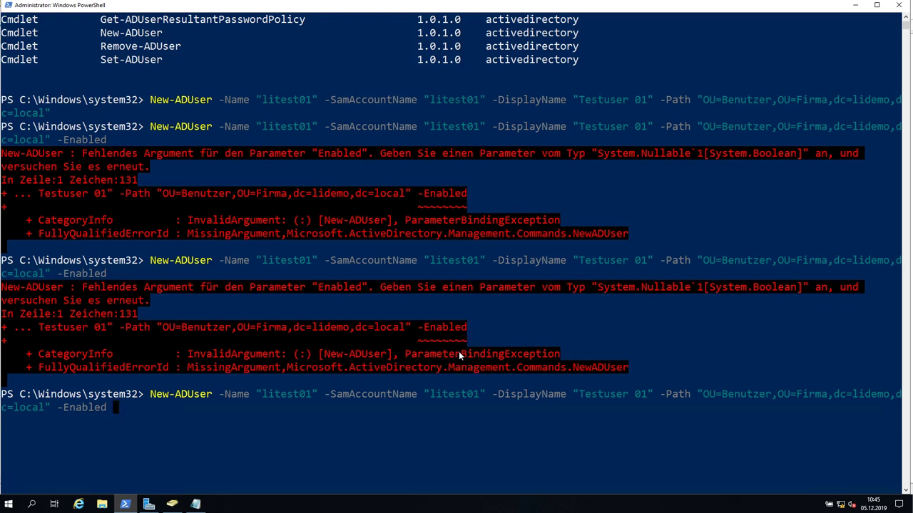
{"action": "type", "text": "$true"}
{"action": "key", "text": "Return"}
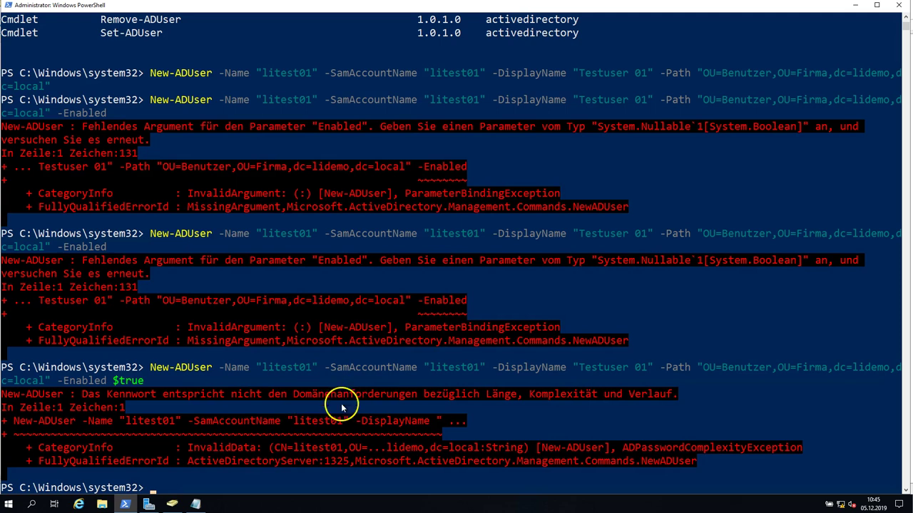
{"action": "scroll", "coordinate": [435, 400], "scroll_direction": "down", "scroll_amount": 1}
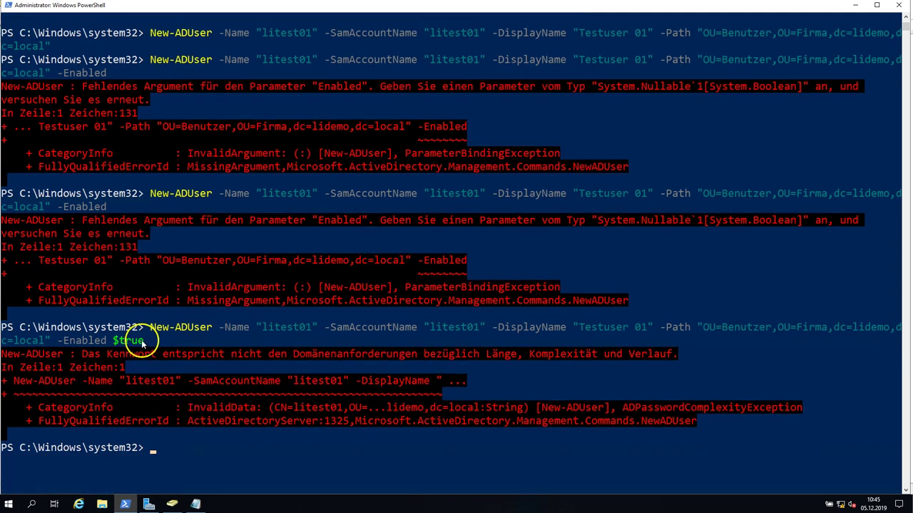
{"action": "left_click_drag", "start_coordinate": [64, 343], "coordinate": [140, 342]}
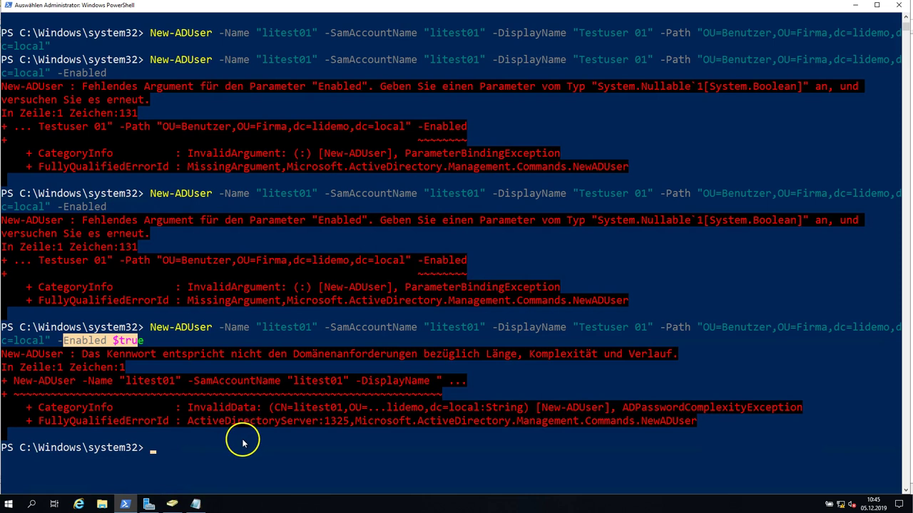
{"action": "scroll", "coordinate": [235, 431], "scroll_direction": "down", "scroll_amount": 1}
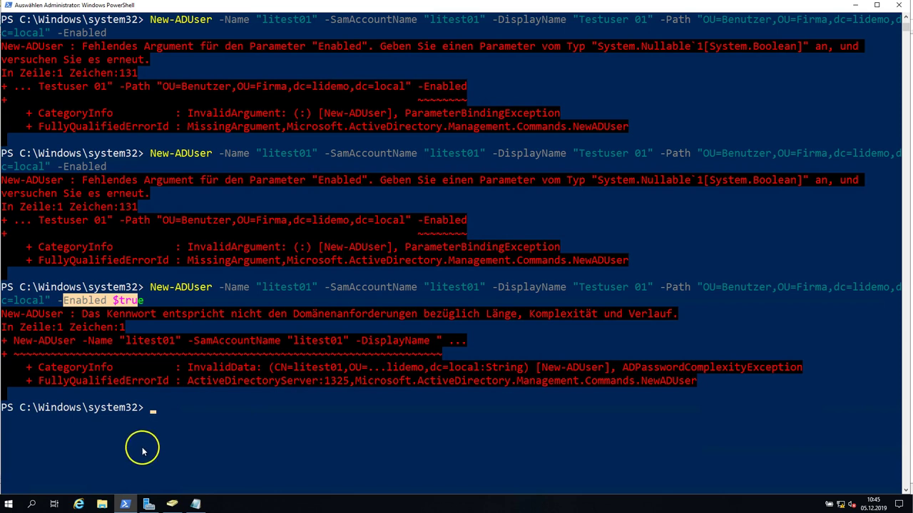
{"action": "left_click", "coordinate": [146, 425]}
{"action": "left_click", "coordinate": [150, 425]}
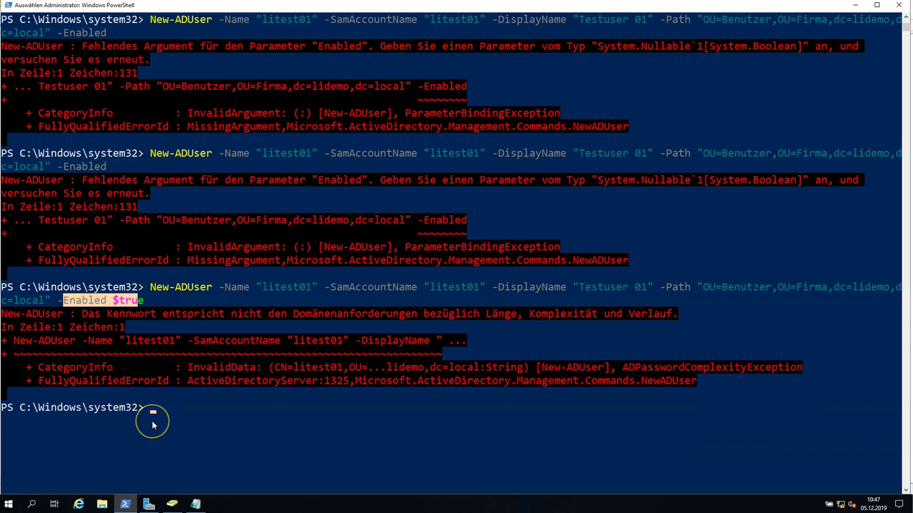
{"action": "left_click", "coordinate": [118, 305]}
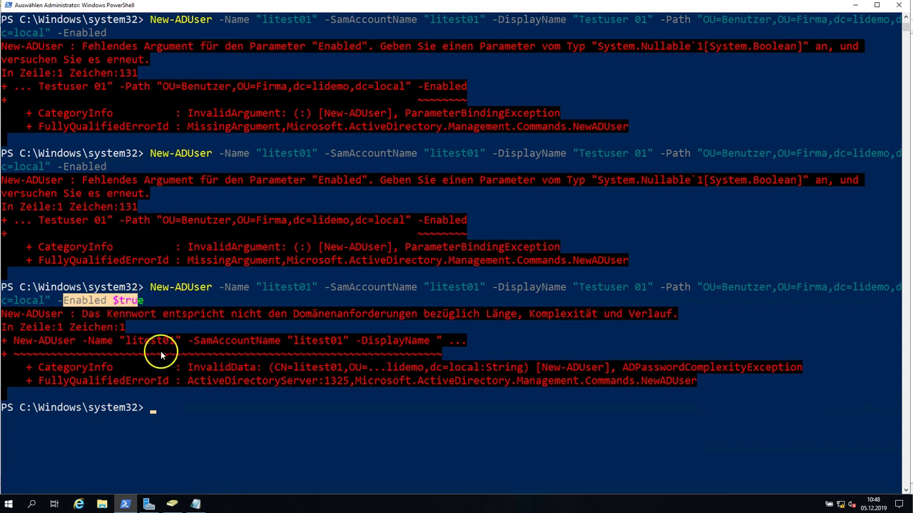
Recall the New-ADUser command for litest01 and cycle through the matching -pa parameter completions.
{"action": "left_click", "coordinate": [168, 411]}
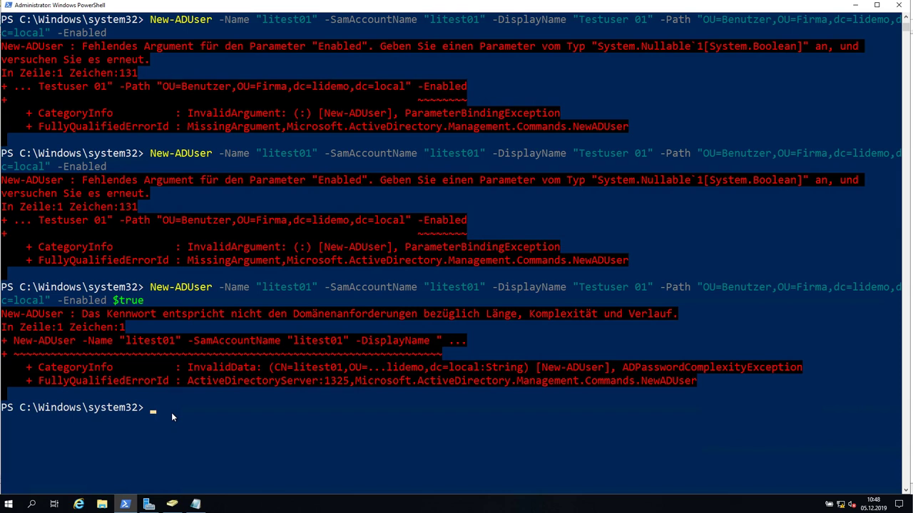
{"action": "key", "text": "Up"}
{"action": "type", "text": "-pa"}
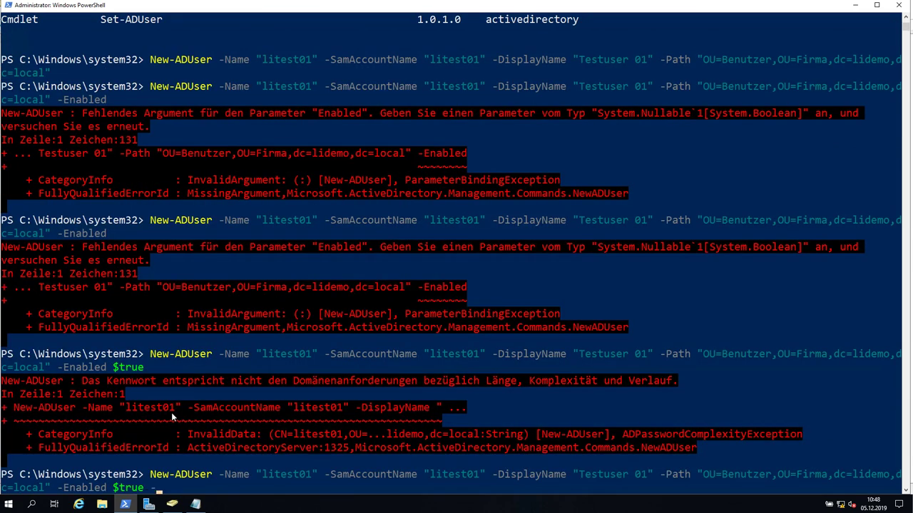
{"action": "key", "text": "Tab"}
{"action": "key", "text": "Tab"}
{"action": "key", "text": "Tab"}
{"action": "key", "text": "Tab"}
Add -AccountPassword with the quoted plain-text password and run it, which fails with a SecureString error.
{"action": "key", "text": "Tab"}
{"action": "key", "text": "Tab"}
{"action": "key", "text": "shift+Tab"}
{"action": "key", "text": "Tab"}
{"action": "key", "text": "BackSpace"}
{"action": "key", "text": "BackSpace"}
{"action": "key", "text": "BackSpace"}
{"action": "key", "text": "BackSpace"}
{"action": "key", "text": "BackSpace"}
{"action": "key", "text": "BackSpace"}
{"action": "key", "text": "BackSpace"}
{"action": "key", "text": "BackSpace"}
{"action": "key", "text": "BackSpace"}
{"action": "key", "text": "BackSpace"}
{"action": "key", "text": "BackSpace"}
{"action": "key", "text": "BackSpace"}
{"action": "key", "text": "BackSpace"}
{"action": "key", "text": "BackSpace"}
{"action": "key", "text": "BackSpace"}
{"action": "key", "text": "BackSpace"}
{"action": "key", "text": "BackSpace"}
{"action": "key", "text": "BackSpace"}
{"action": "key", "text": "BackSpace"}
{"action": "key", "text": "BackSpace"}
{"action": "type", "text": "-"}
{"action": "key", "text": "BackSpace"}
{"action": "type", "text": "-WhatIf"}
{"action": "key", "text": "BackSpace"}
{"action": "key", "text": "BackSpace"}
{"action": "key", "text": "BackSpace"}
{"action": "key", "text": "BackSpace"}
{"action": "key", "text": "BackSpace"}
{"action": "key", "text": "BackSpace"}
{"action": "key", "text": "Tab"}
{"action": "key", "text": "Tab"}
{"action": "key", "text": "Tab"}
{"action": "key", "text": "BackSpace"}
{"action": "key", "text": "BackSpace"}
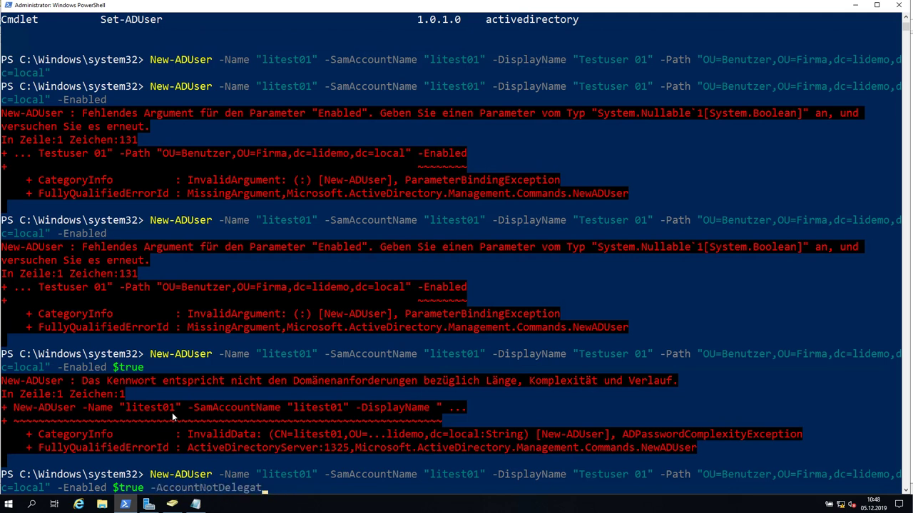
{"action": "key", "text": "BackSpace"}
{"action": "key", "text": "BackSpace"}
{"action": "key", "text": "BackSpace"}
{"action": "key", "text": "BackSpace"}
{"action": "key", "text": "BackSpace"}
{"action": "key", "text": "BackSpace"}
{"action": "key", "text": "BackSpace"}
{"action": "key", "text": "BackSpace"}
{"action": "key", "text": "BackSpace"}
{"action": "key", "text": "BackSpace"}
{"action": "type", "text": "P"}
{"action": "key", "text": "Tab"}
{"action": "type", "text": "\""}
{"action": "type", "text": "passwort12"}
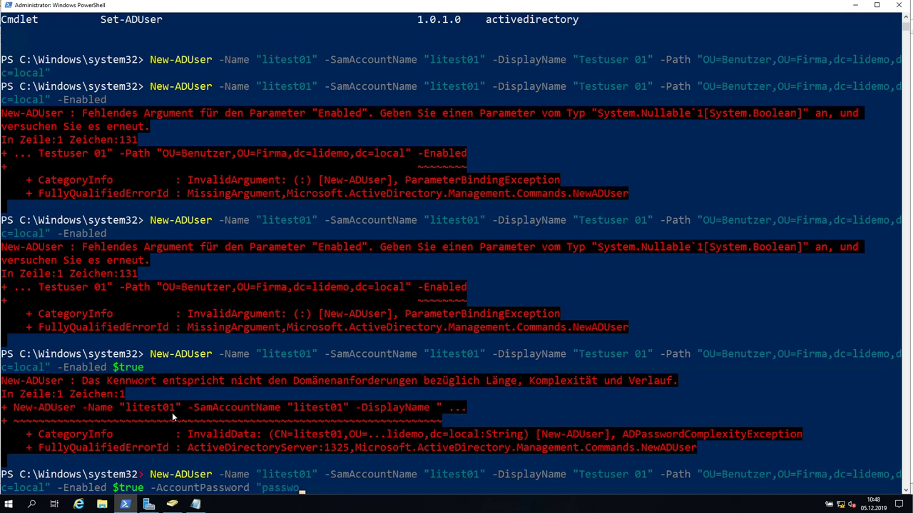
{"action": "type", "text": "3!\""}
{"action": "key", "text": "Return"}
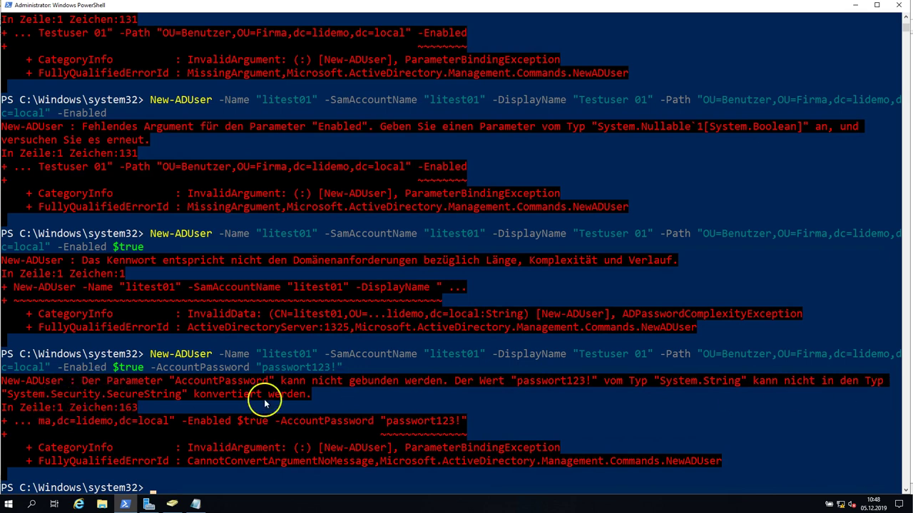
Clear the console with cls and rerun the litest01 New-ADUser command.
{"action": "scroll", "coordinate": [346, 369], "scroll_direction": "down", "scroll_amount": 2}
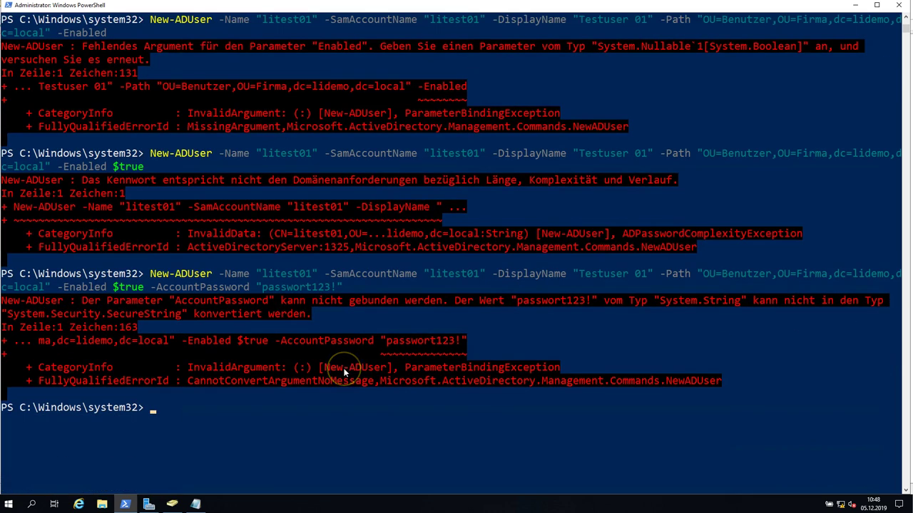
{"action": "key", "text": "Up"}
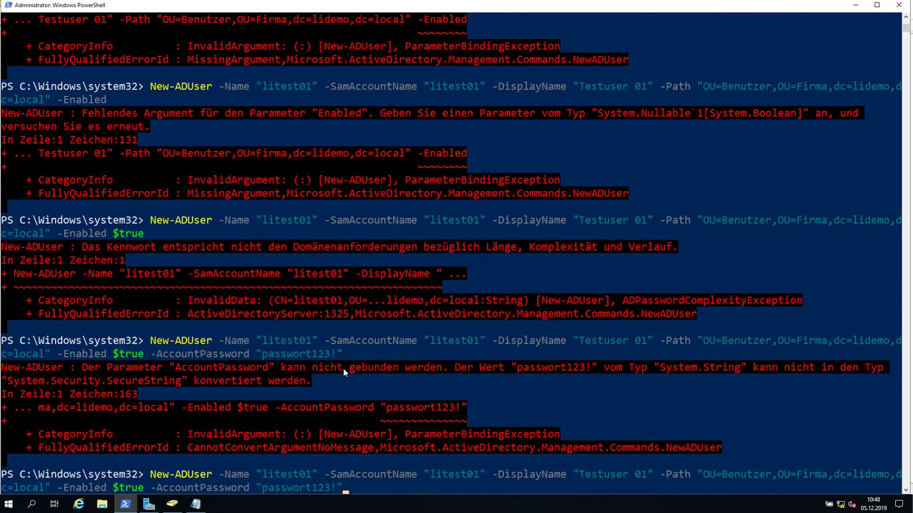
{"action": "scroll", "coordinate": [343, 368], "scroll_direction": "down", "scroll_amount": 3}
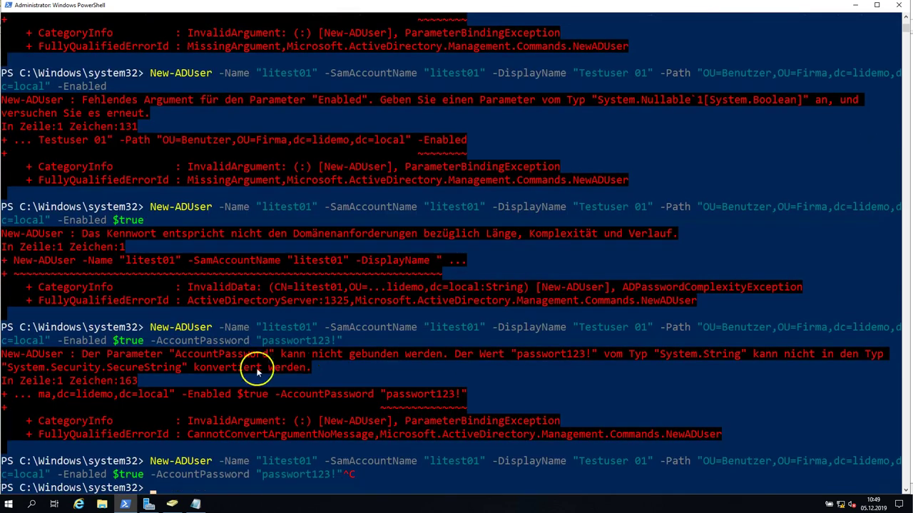
{"action": "key", "text": "ctrl+c"}
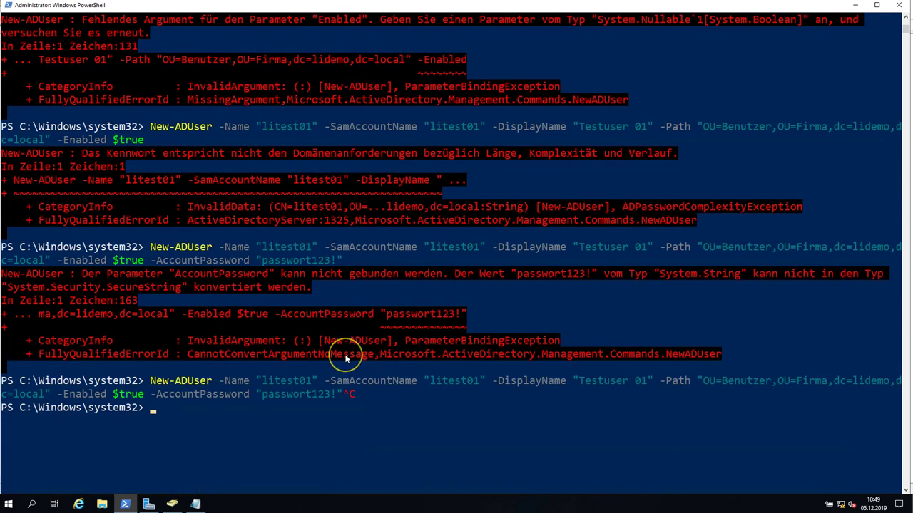
{"action": "type", "text": "cls"}
{"action": "key", "text": "Return"}
{"action": "key", "text": "Up"}
{"action": "key", "text": "Up"}
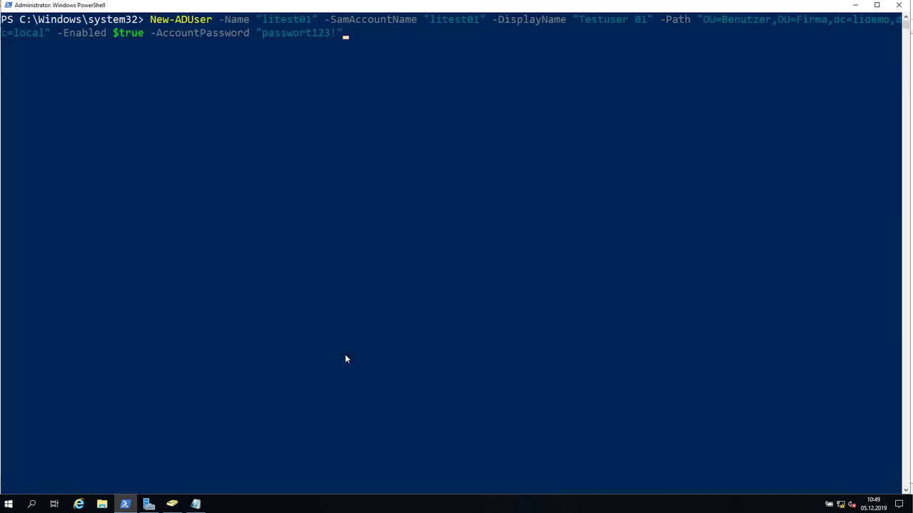
{"action": "key", "text": "Return"}
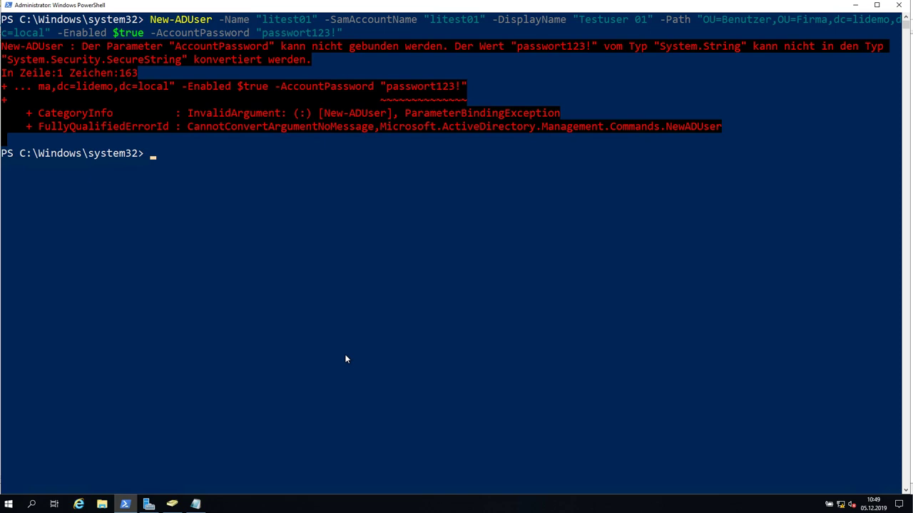
Store the password in $passwort via ConvertTo-SecureString -AsPlainText -Force and display it.
{"action": "type", "text": "$password"}
{"action": "type", "text": "=\"passwort123!\" "}
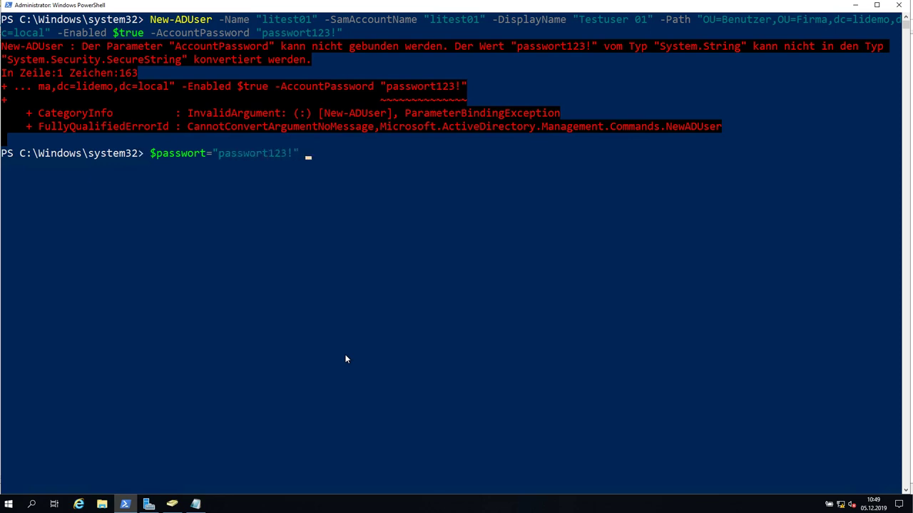
{"action": "type", "text": "|"}
{"action": "type", "text": "Convert-"}
{"action": "type", "text": "toser"}
{"action": "key", "text": "BackSpace"}
{"action": "key", "text": "BackSpace"}
{"action": "key", "text": "BackSpace"}
{"action": "key", "text": "BackSpace"}
{"action": "key", "text": "BackSpace"}
{"action": "key", "text": "BackSpace"}
{"action": "type", "text": "to-s"}
{"action": "key", "text": "Tab"}
{"action": "type", "text": "-AsPl"}
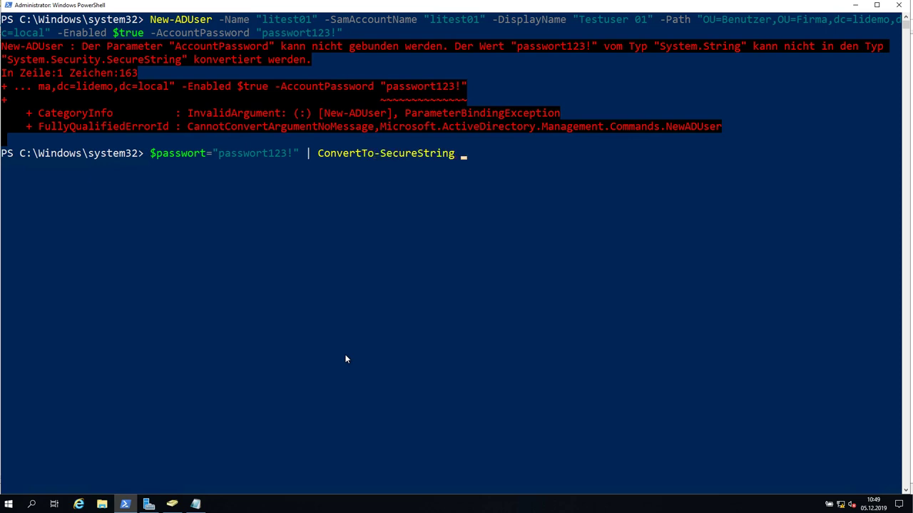
{"action": "type", "text": "a"}
{"action": "key", "text": "Tab"}
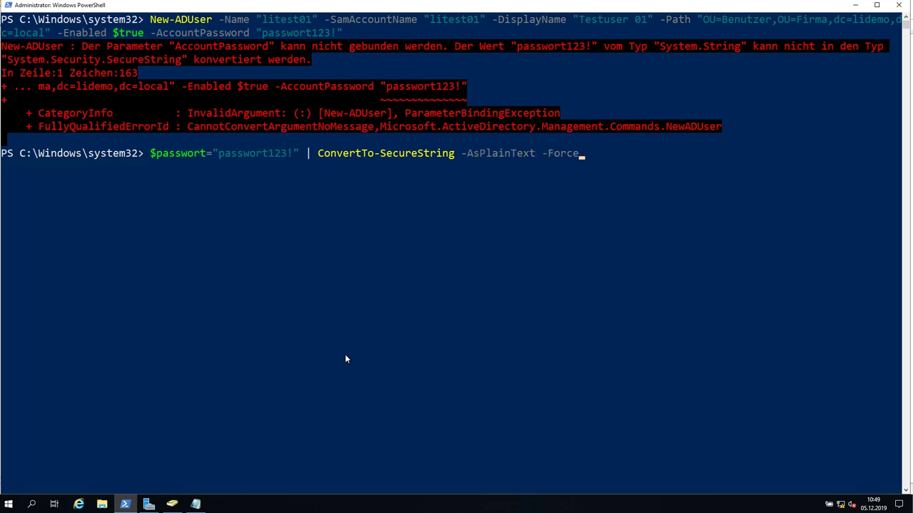
{"action": "key", "text": "Return"}
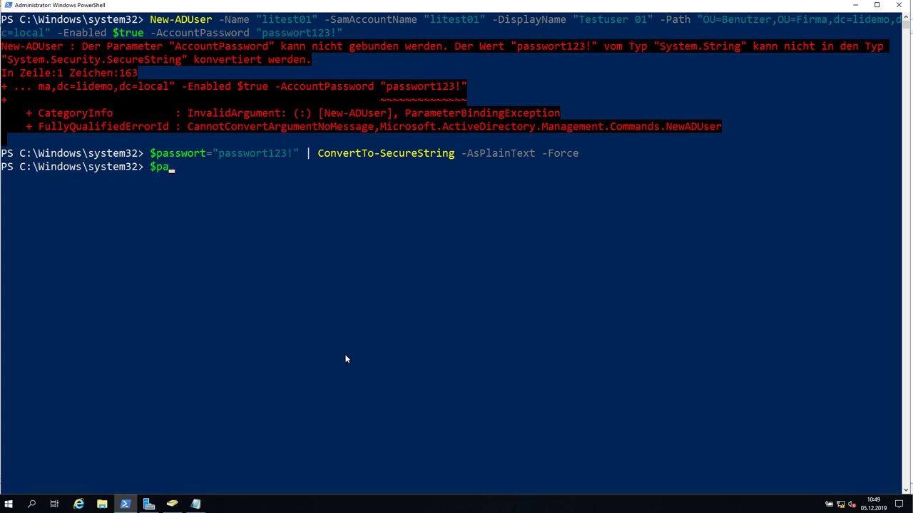
{"action": "key", "text": "Return"}
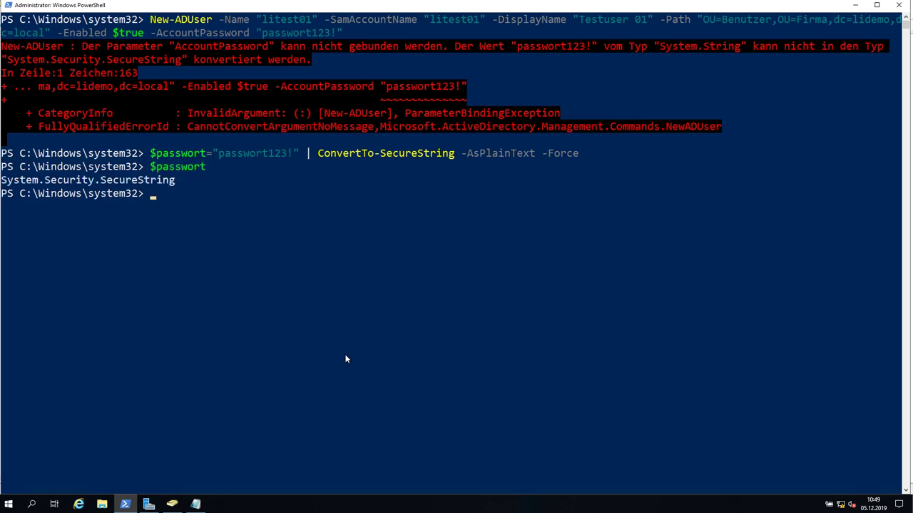
Highlight the variable assignment, quoted password and -AsPlainText parameter to explain them.
{"action": "double_click", "coordinate": [165, 155]}
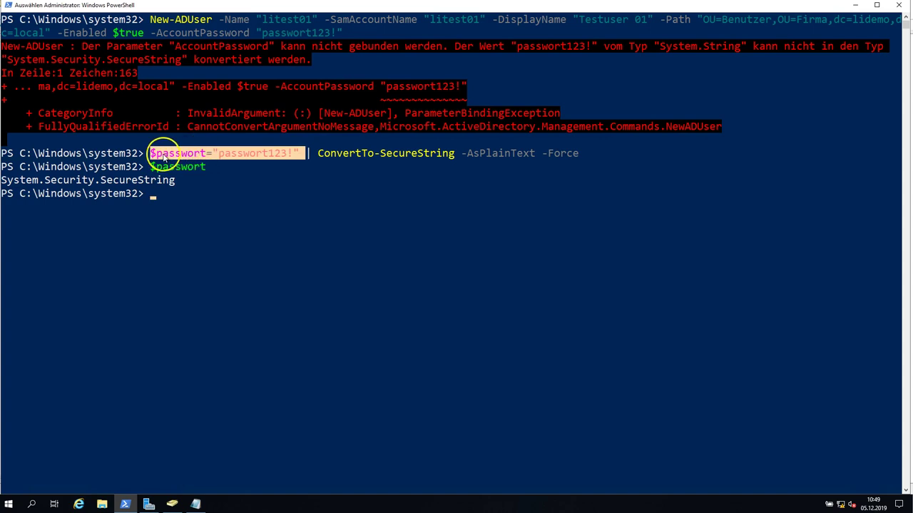
{"action": "left_click", "coordinate": [161, 195]}
{"action": "left_click_drag", "start_coordinate": [215, 155], "coordinate": [294, 154]}
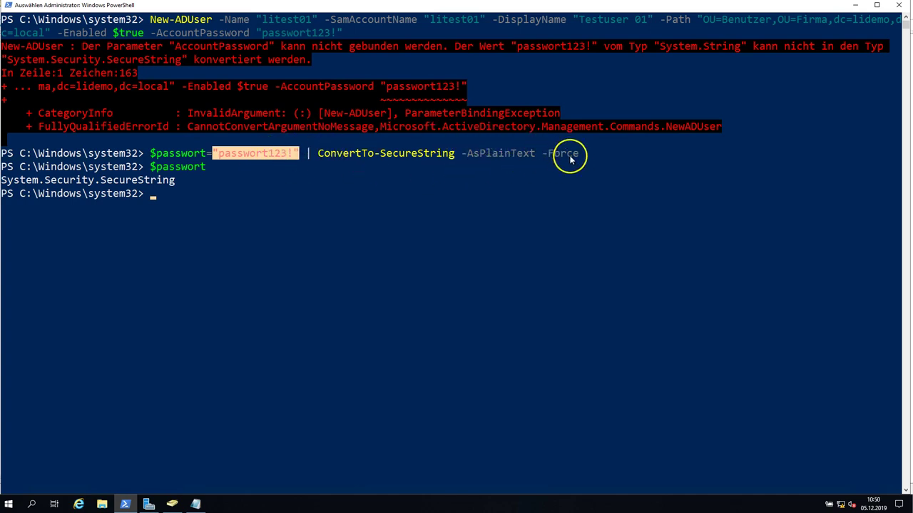
{"action": "left_click_drag", "start_coordinate": [462, 154], "coordinate": [571, 157]}
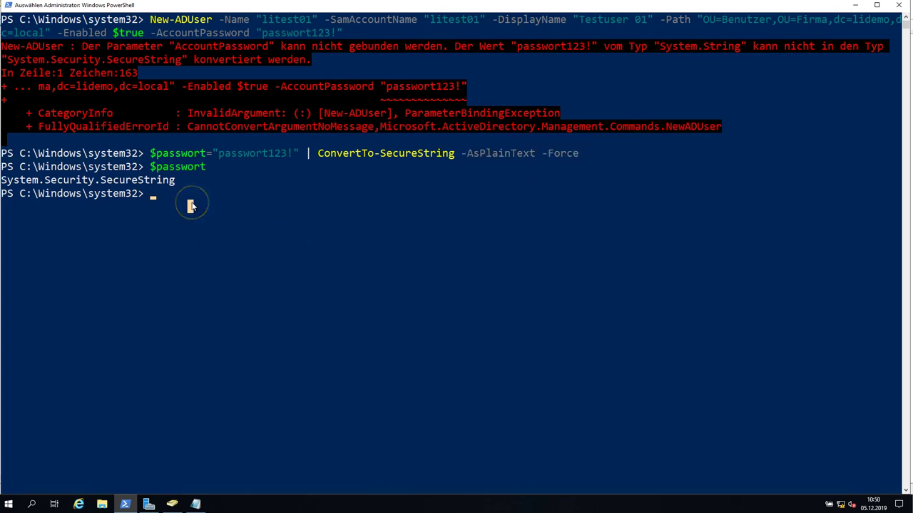
Rerun New-ADUser for litest01 with -AccountPassword $passwort instead of the plain-text password.
{"action": "key", "text": "Up"}
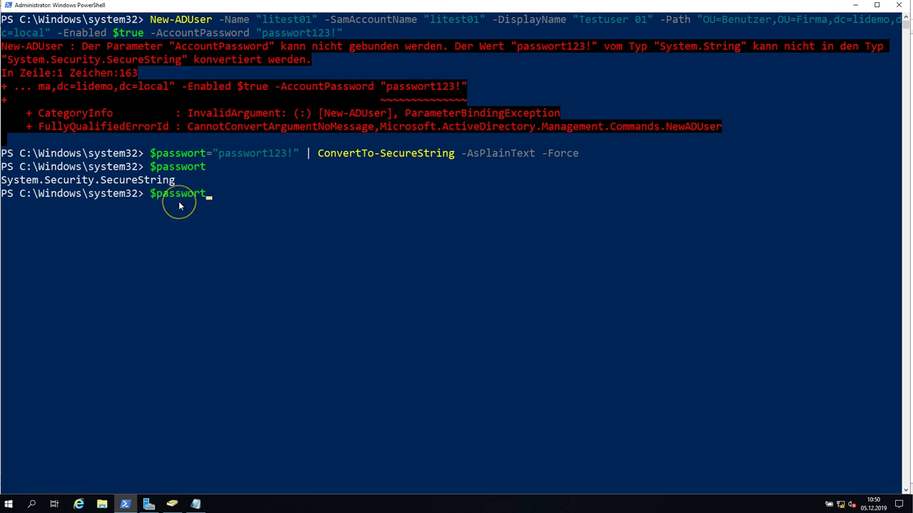
{"action": "key", "text": "Up"}
{"action": "key", "text": "Up"}
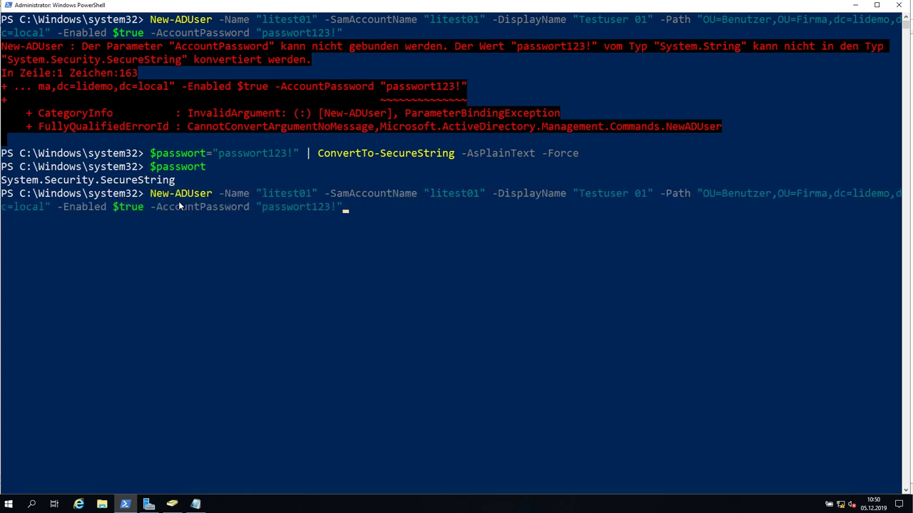
{"action": "key", "text": "BackSpace"}
{"action": "key", "text": "BackSpace"}
{"action": "key", "text": "BackSpace"}
{"action": "key", "text": "BackSpace"}
{"action": "key", "text": "BackSpace"}
{"action": "key", "text": "BackSpace"}
{"action": "key", "text": "BackSpace"}
{"action": "key", "text": "BackSpace"}
{"action": "key", "text": "BackSpace"}
{"action": "key", "text": "BackSpace"}
{"action": "key", "text": "BackSpace"}
{"action": "key", "text": "BackSpace"}
{"action": "key", "text": "BackSpace"}
{"action": "key", "text": "BackSpace"}
{"action": "key", "text": "BackSpace"}
{"action": "key", "text": "Return"}
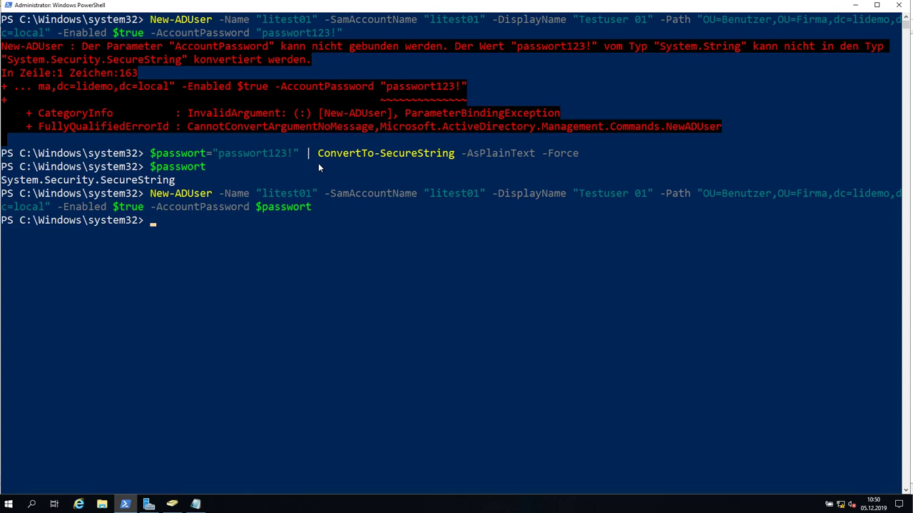
In Active Directory-Benutzer und -Computer, refresh the Benutzer OU and select litest01.
{"action": "left_click", "coordinate": [175, 503]}
{"action": "left_click", "coordinate": [136, 108]}
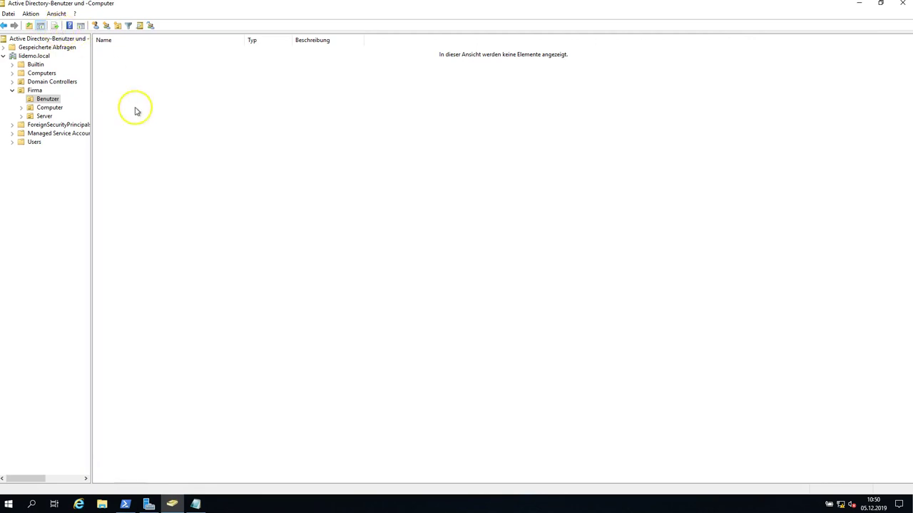
{"action": "left_click", "coordinate": [81, 27]}
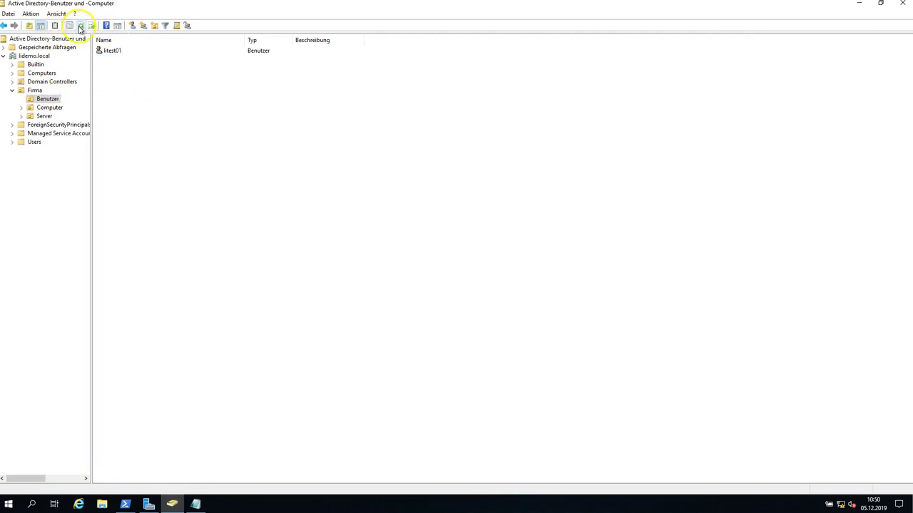
{"action": "left_click", "coordinate": [112, 50]}
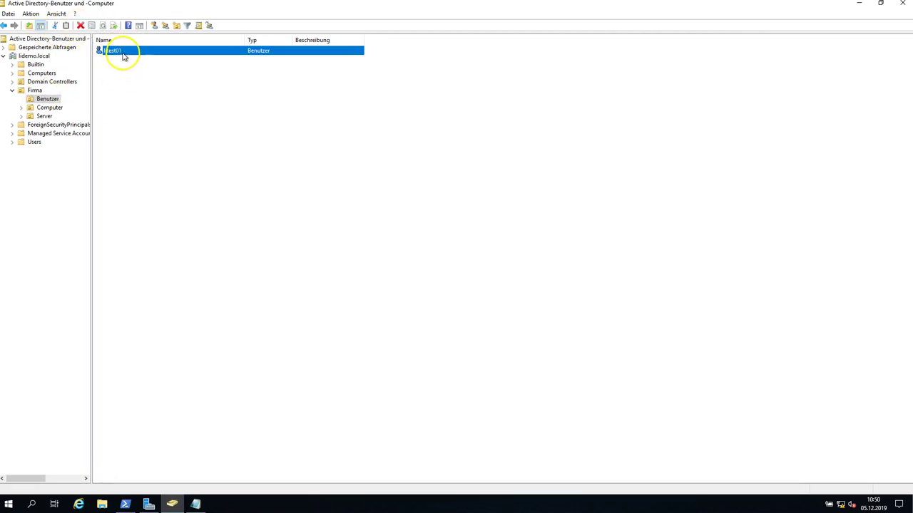
{"action": "left_click", "coordinate": [122, 57]}
{"action": "left_click", "coordinate": [119, 54]}
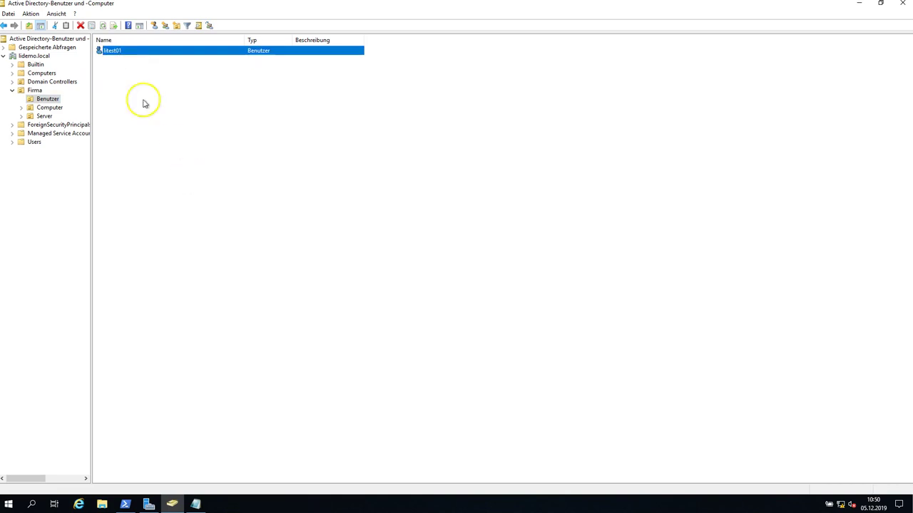
{"action": "right_click", "coordinate": [112, 51]}
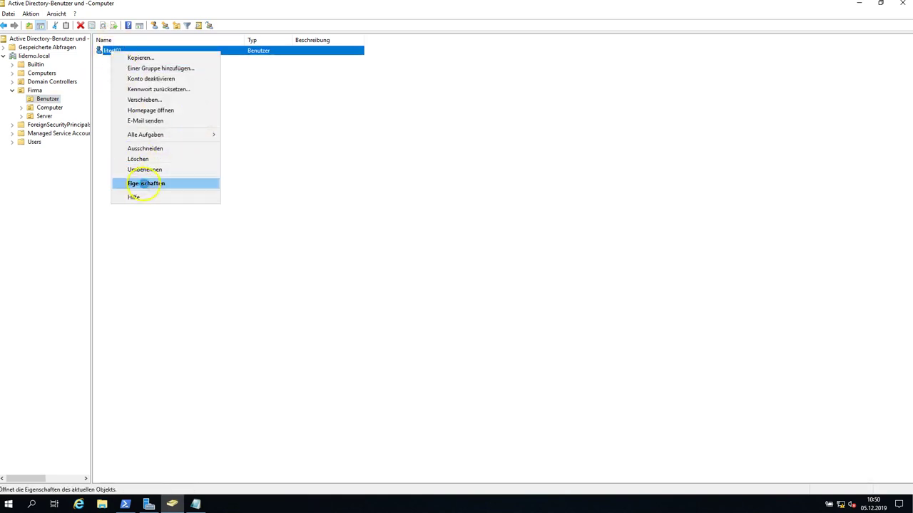
{"action": "left_click", "coordinate": [146, 183]}
{"action": "left_click_drag", "start_coordinate": [450, 228], "coordinate": [410, 228]}
{"action": "left_click", "coordinate": [430, 158]}
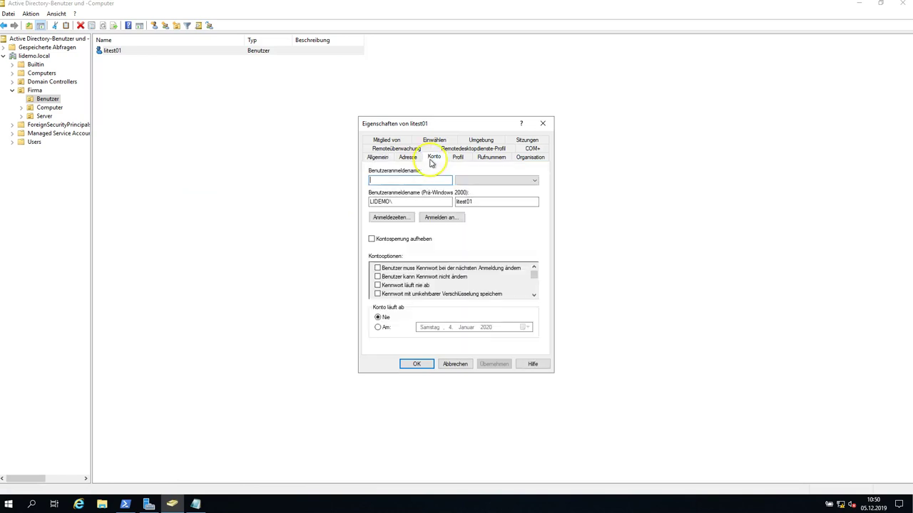
{"action": "double_click", "coordinate": [465, 201]}
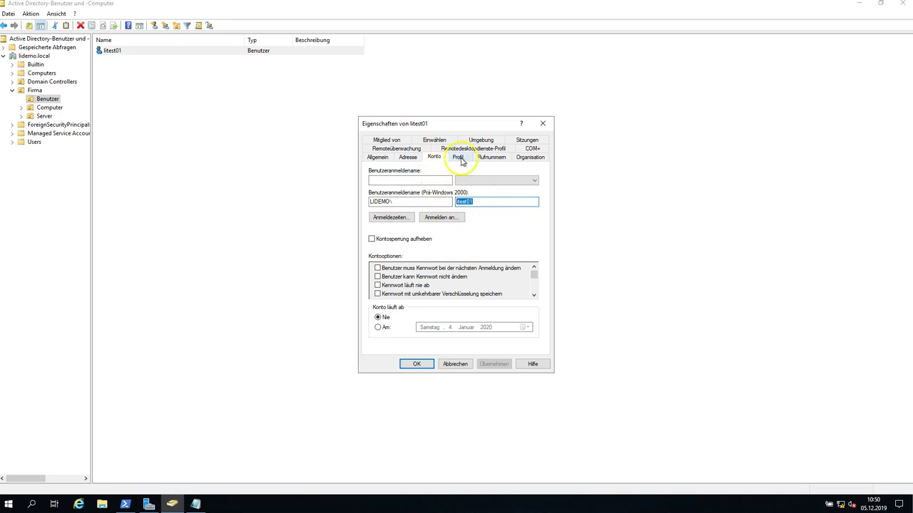
{"action": "left_click", "coordinate": [491, 157]}
{"action": "left_click", "coordinate": [531, 157]}
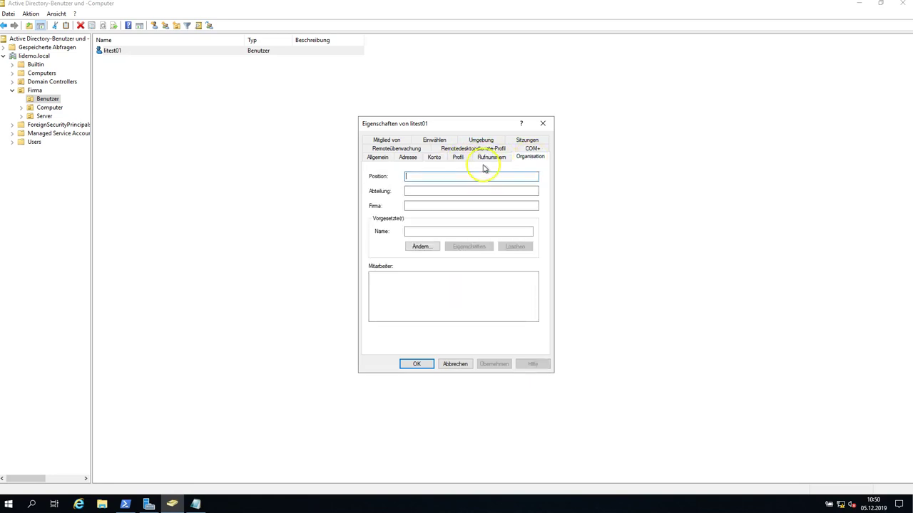
{"action": "left_click", "coordinate": [408, 157]}
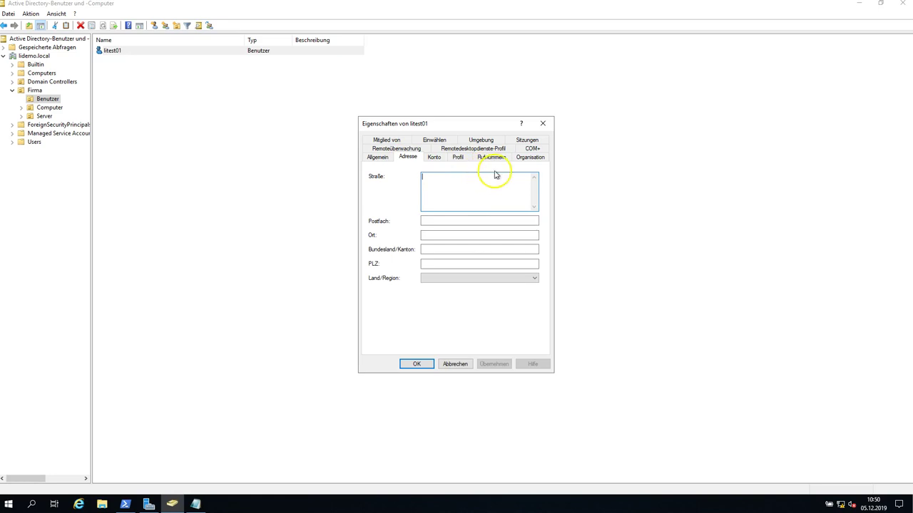
{"action": "left_click", "coordinate": [529, 158]}
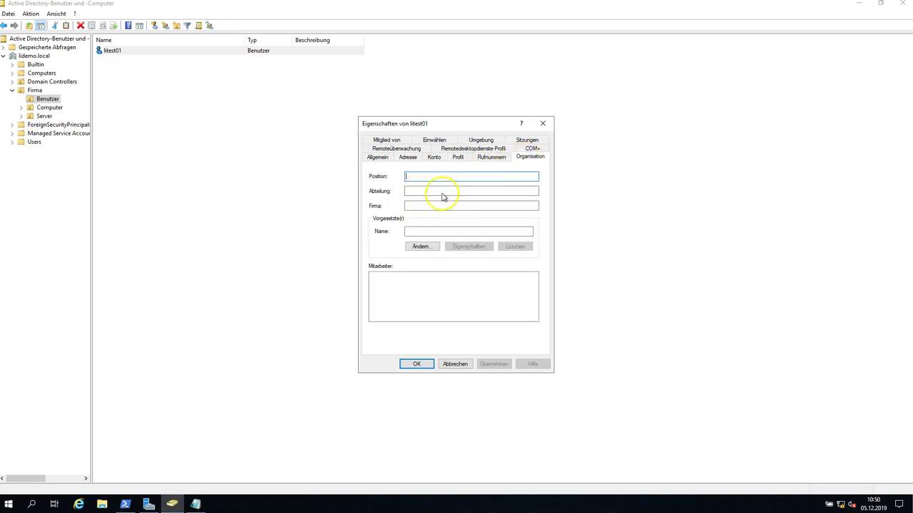
{"action": "left_click", "coordinate": [378, 159]}
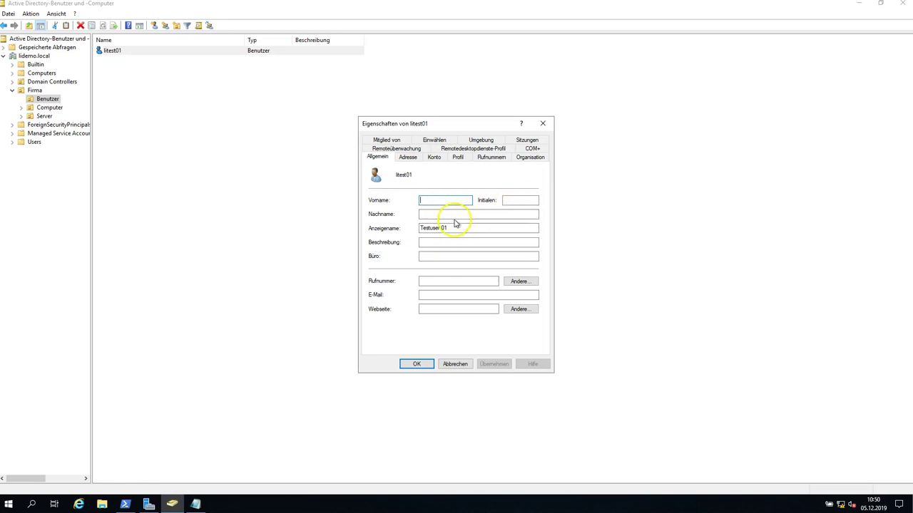
{"action": "left_click", "coordinate": [436, 282]}
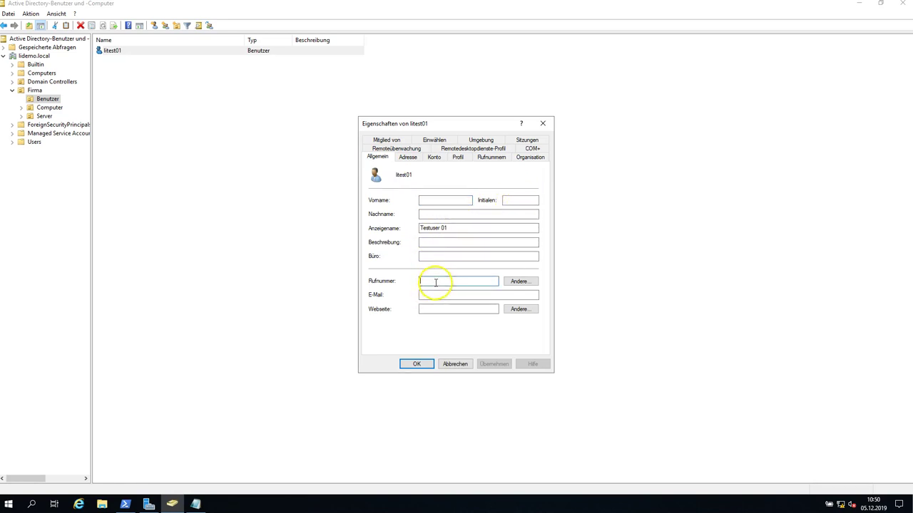
{"action": "left_click", "coordinate": [386, 140]}
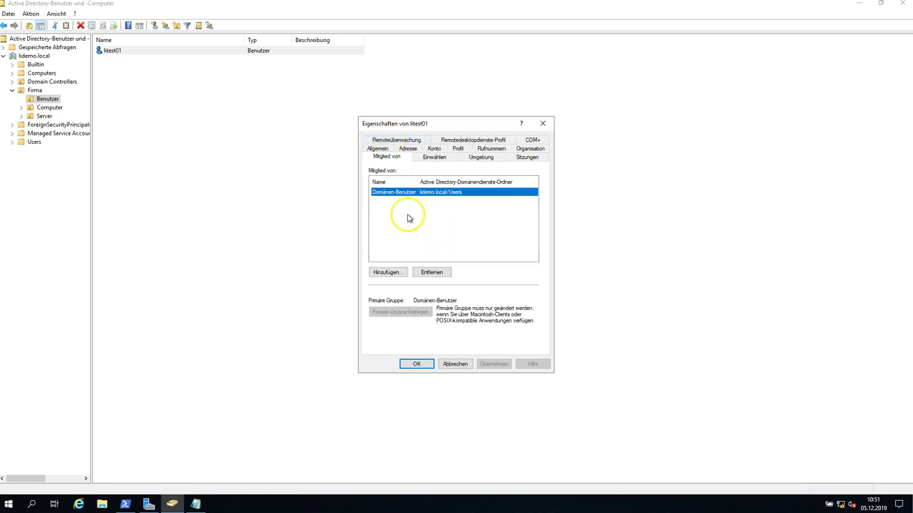
{"action": "left_click", "coordinate": [460, 365]}
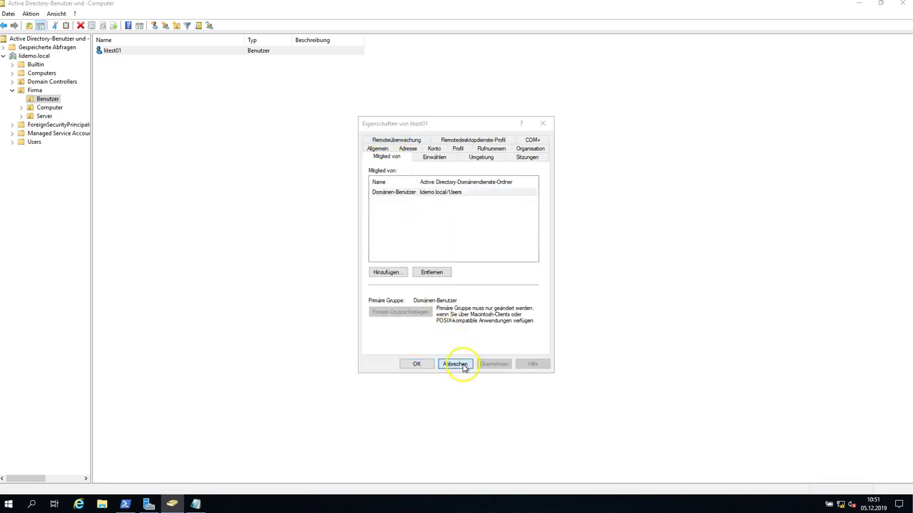
Bring the Notepad planning notes to the front and select the group name LIGRUPPE01.
{"action": "left_click", "coordinate": [295, 239]}
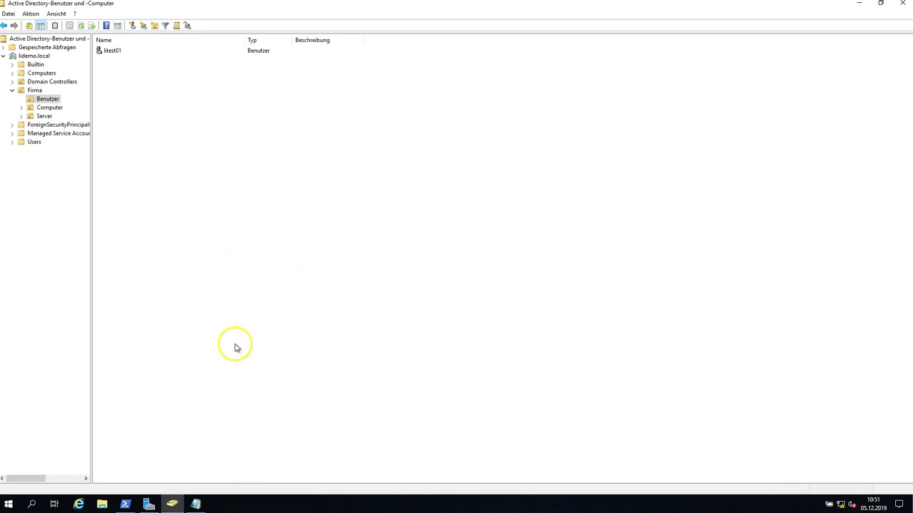
{"action": "left_click", "coordinate": [195, 504]}
{"action": "left_click", "coordinate": [366, 205]}
{"action": "mouse_move", "coordinate": [365, 176]}
{"action": "left_mouse_down"}
{"action": "mouse_move", "coordinate": [403, 176]}
{"action": "mouse_move", "coordinate": [366, 176]}
{"action": "left_mouse_up"}
{"action": "key", "text": "ctrl+c"}
{"action": "left_click", "coordinate": [404, 177]}
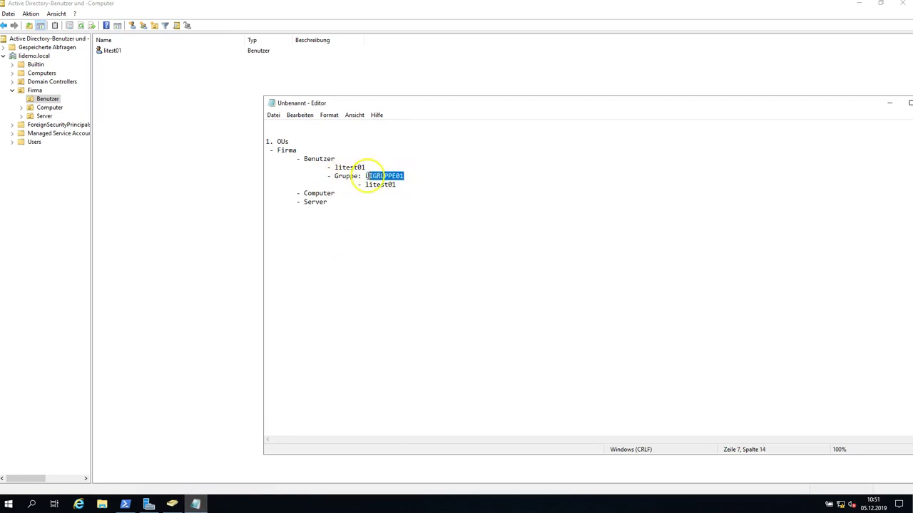
Clear the console and run New-ADGroup -Name LIGRUPPE01 -Path ou=benutzer,ou=firma,dc=lidemo,dc=local.
{"action": "left_click", "coordinate": [127, 505]}
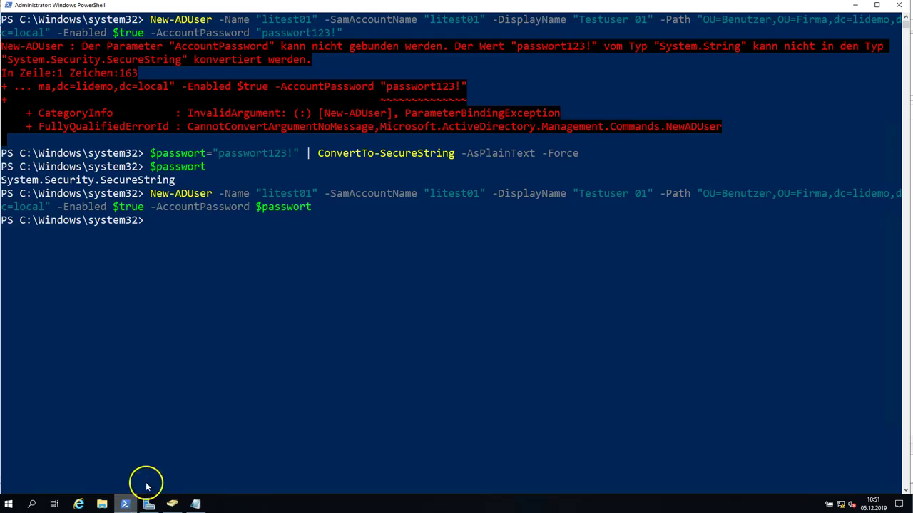
{"action": "type", "text": "cls"}
{"action": "key", "text": "Return"}
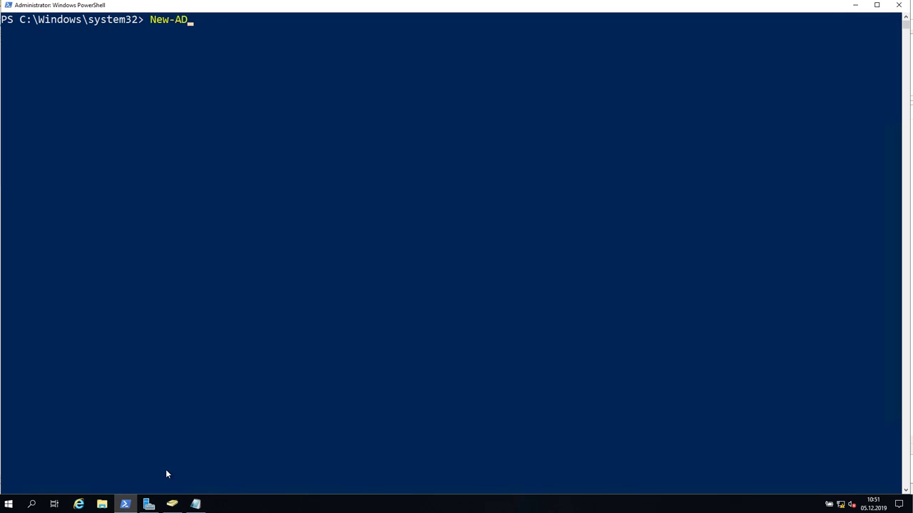
{"action": "type", "text": "New-ADgr"}
{"action": "key", "text": "Tab"}
{"action": "key", "text": "alt+Tab"}
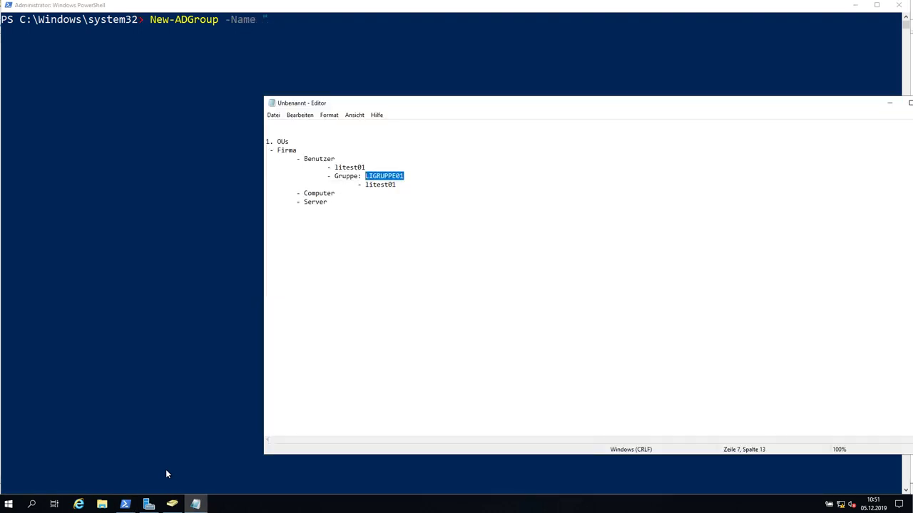
{"action": "left_click", "coordinate": [286, 45]}
{"action": "key", "text": "ctrl+v"}
{"action": "type", "text": "\" -Pa"}
{"action": "key", "text": "Tab"}
{"action": "key", "text": "Tab"}
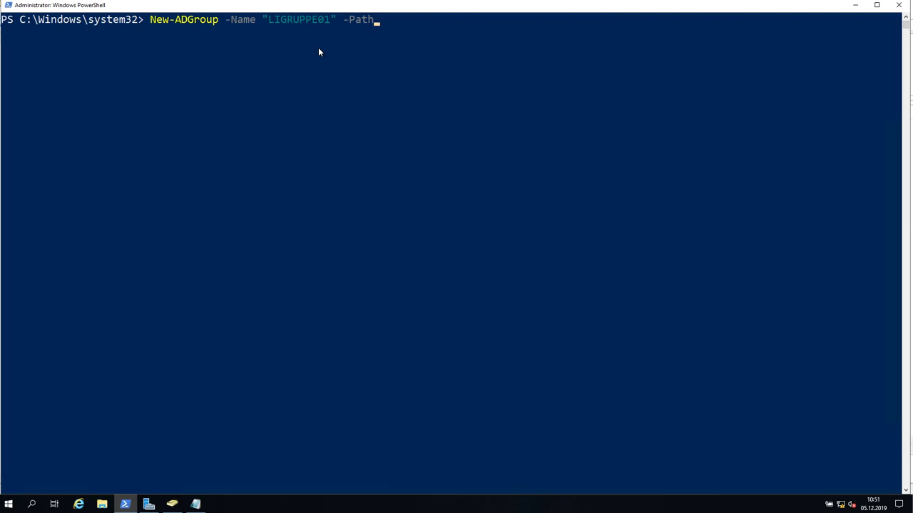
{"action": "type", "text": "\"ou=benutzer,ou=firma,dc=lidemo,dc=local"}
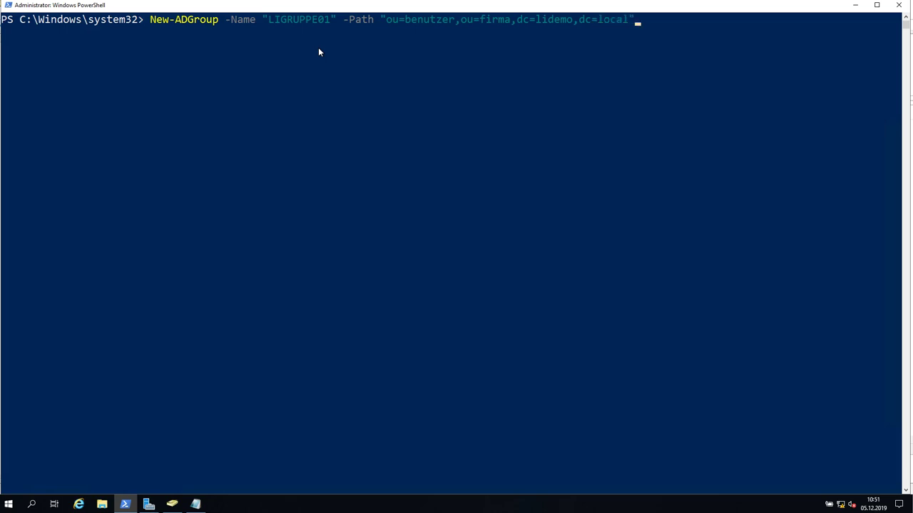
{"action": "key", "text": "Return"}
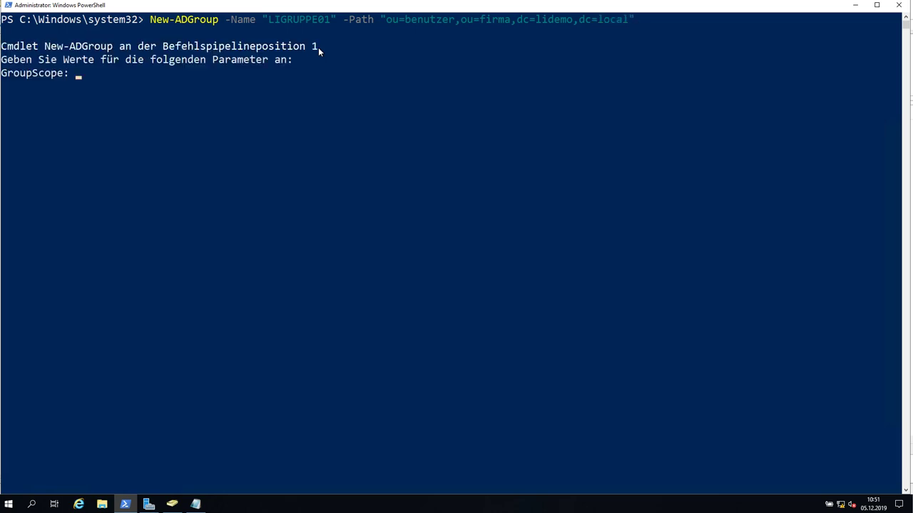
Cancel the GroupScope prompt, rerun with -GroupScope DomainLocal, then refresh the ADUC listing.
{"action": "left_click", "coordinate": [314, 49]}
{"action": "key", "text": "ctrl+c"}
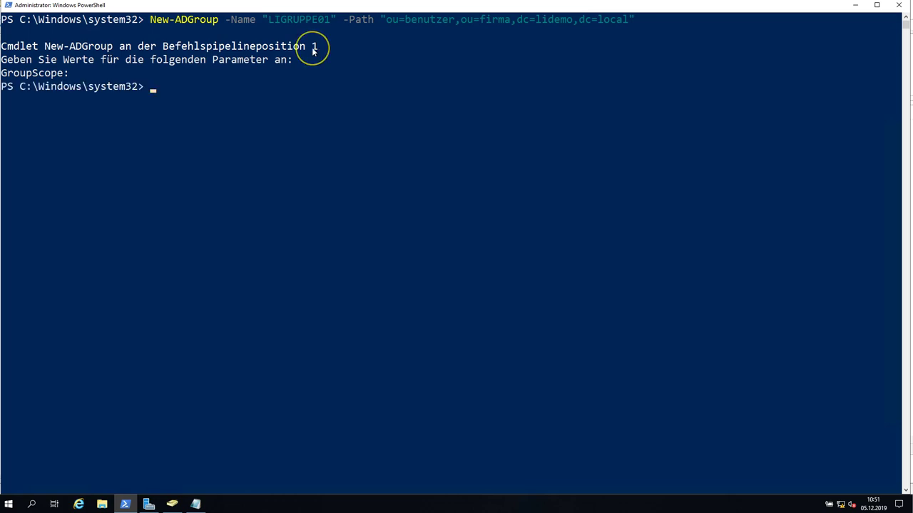
{"action": "key", "text": "Up"}
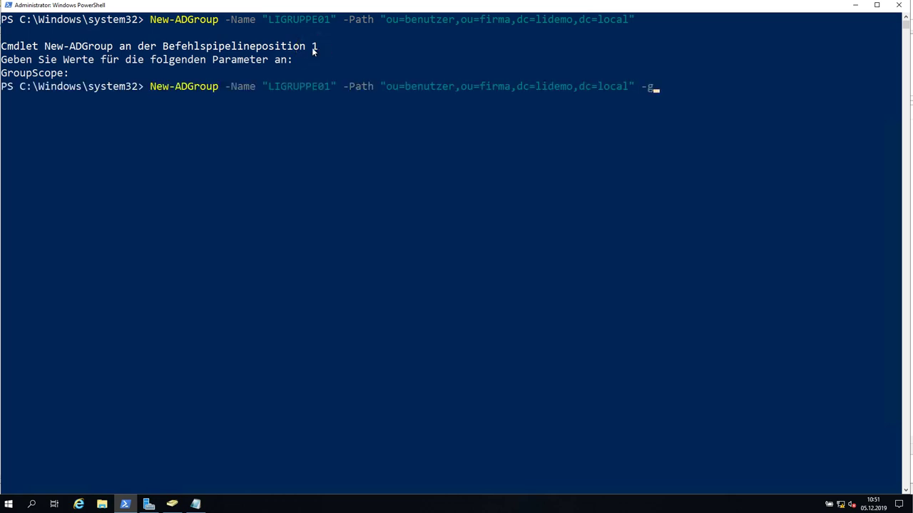
{"action": "type", "text": "-g"}
{"action": "key", "text": "Tab"}
{"action": "key", "text": "Tab"}
{"action": "type", "text": "DomainLocal"}
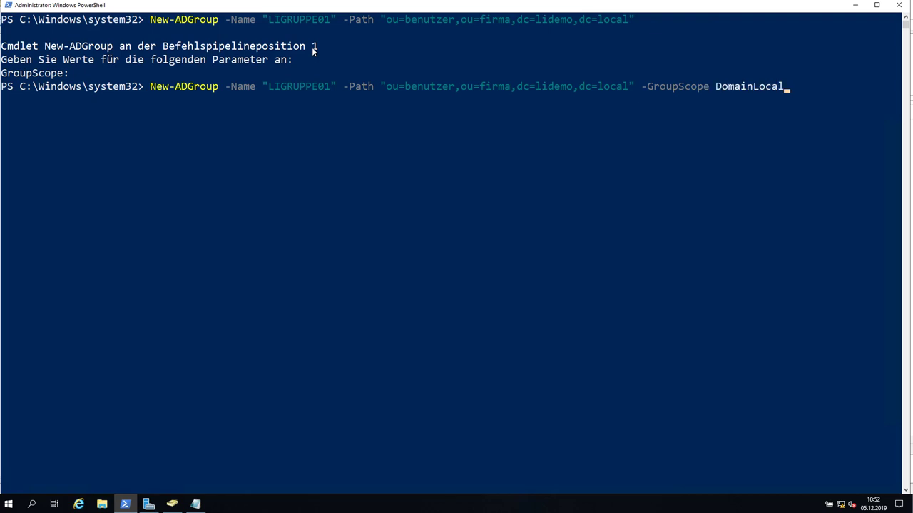
{"action": "key", "text": "Tab"}
{"action": "key", "text": "Tab"}
{"action": "key", "text": "Tab"}
{"action": "key", "text": "Return"}
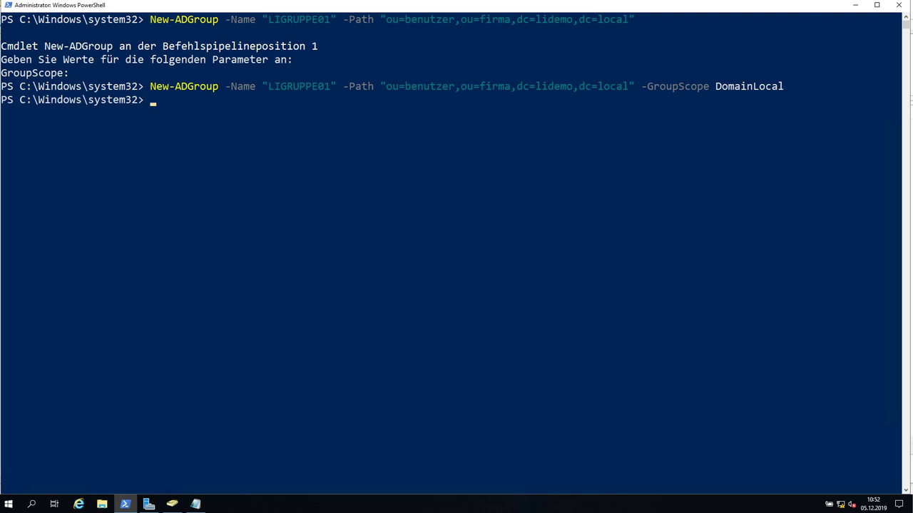
{"action": "left_click", "coordinate": [172, 504]}
{"action": "left_click", "coordinate": [78, 25]}
Open LIGRUPPE01's properties to check its group scope and type, then cancel.
{"action": "left_click", "coordinate": [118, 52]}
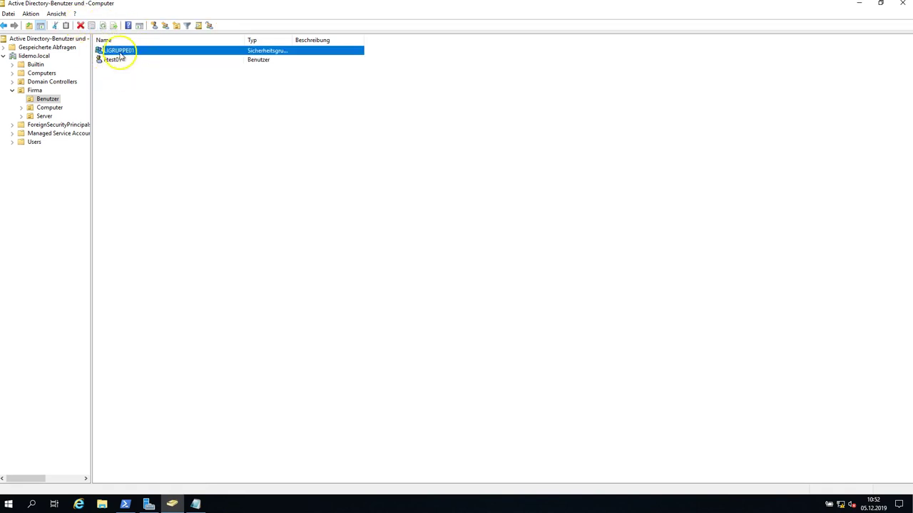
{"action": "double_click", "coordinate": [133, 51]}
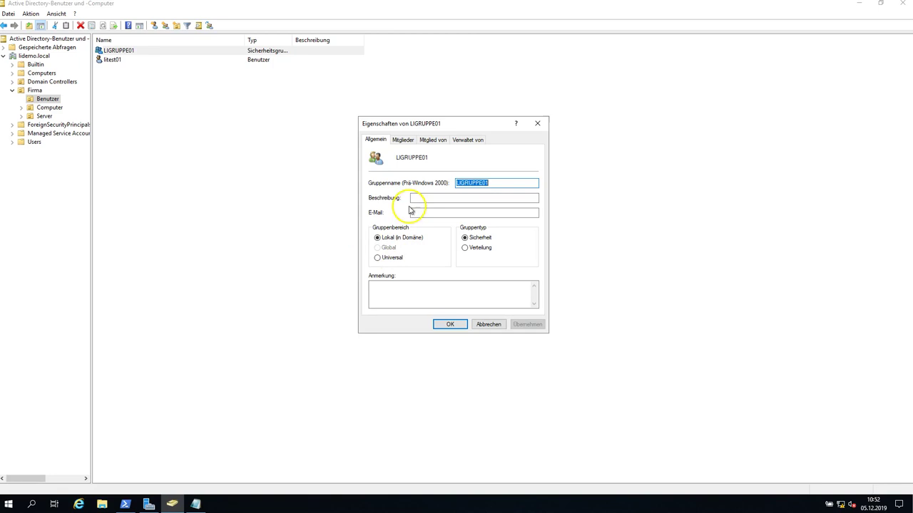
{"action": "left_click", "coordinate": [489, 324]}
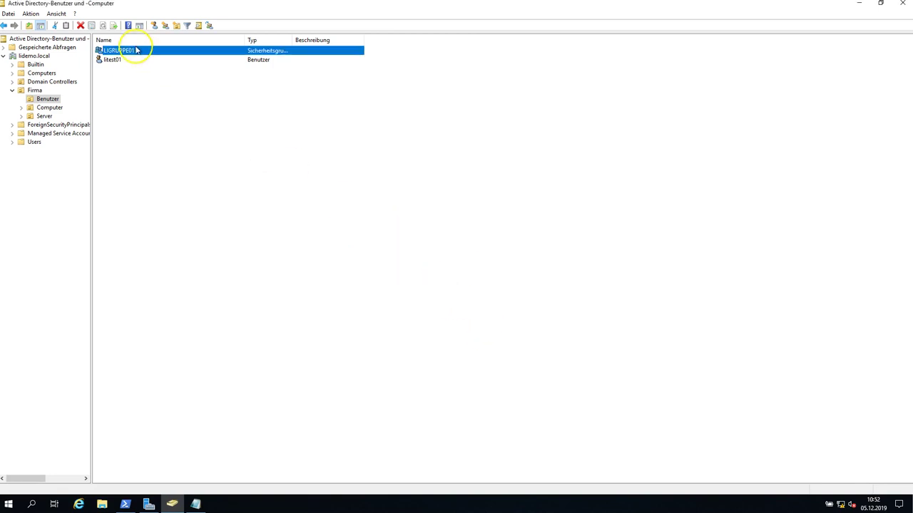